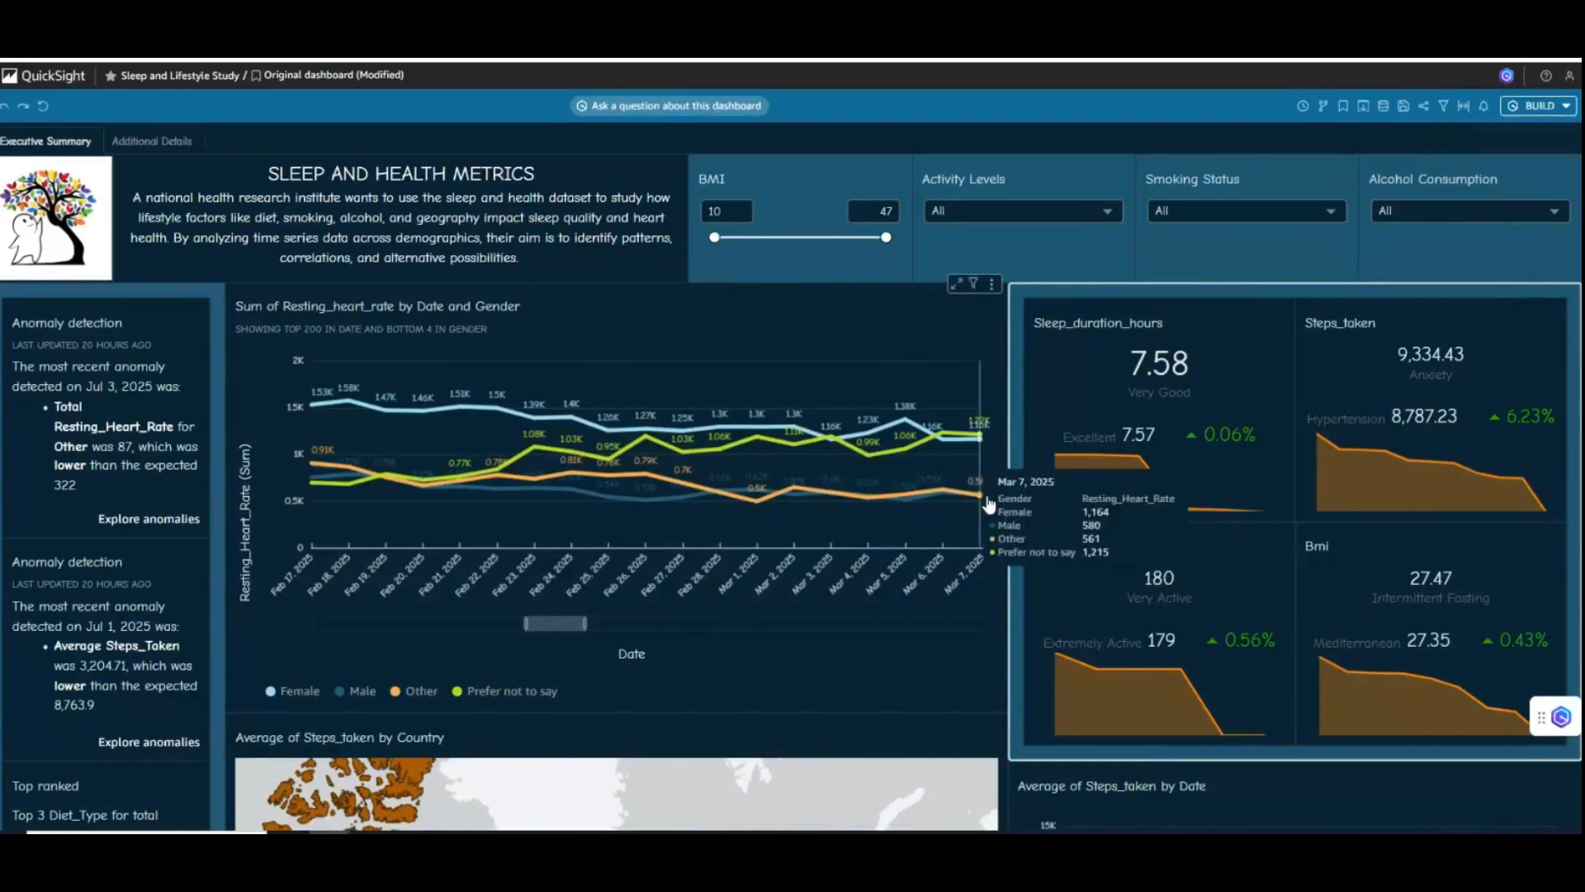
- Look through the Executive Summary and Additional Details sheets of the Sleep and Lifestyle Study dashboard, then check its build options
scroll(988, 512, up, 5)
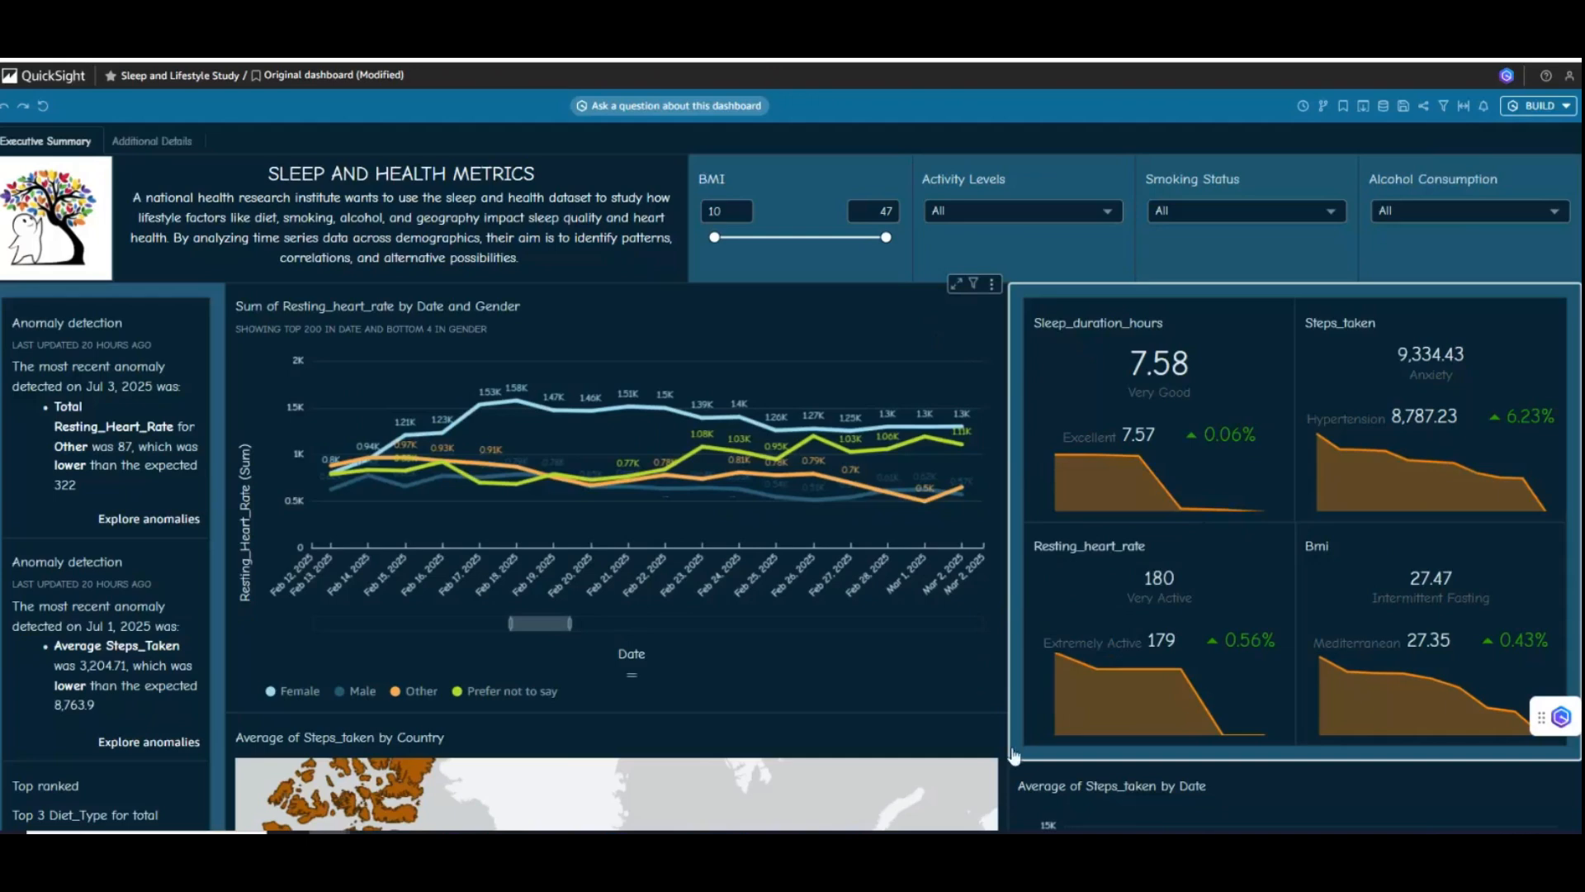
scroll(1003, 772, down, 7)
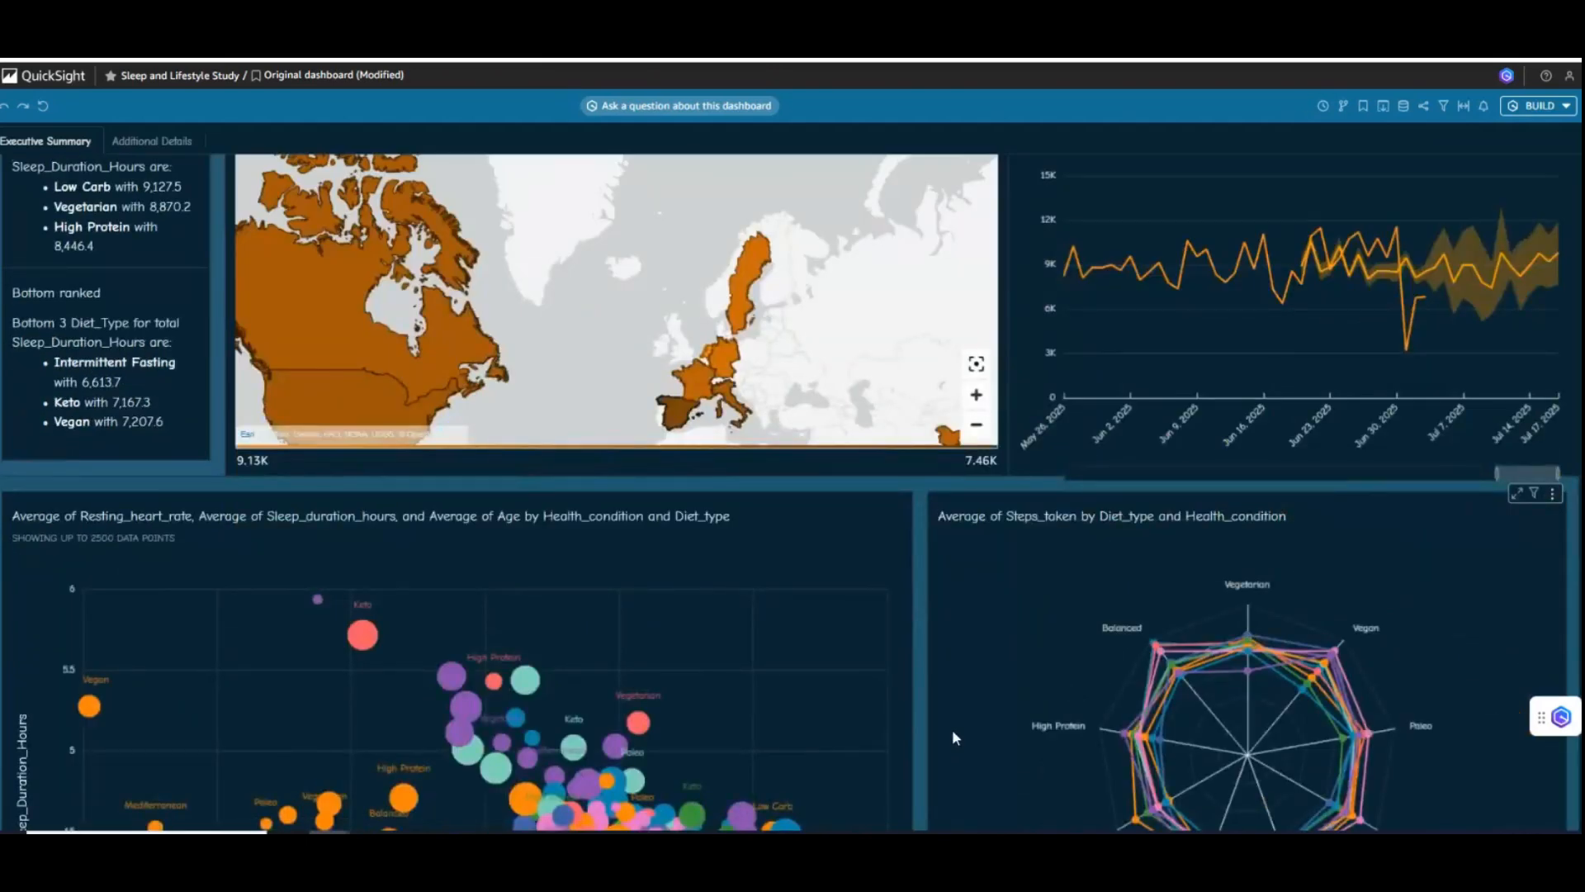
scroll(953, 730, down, 8)
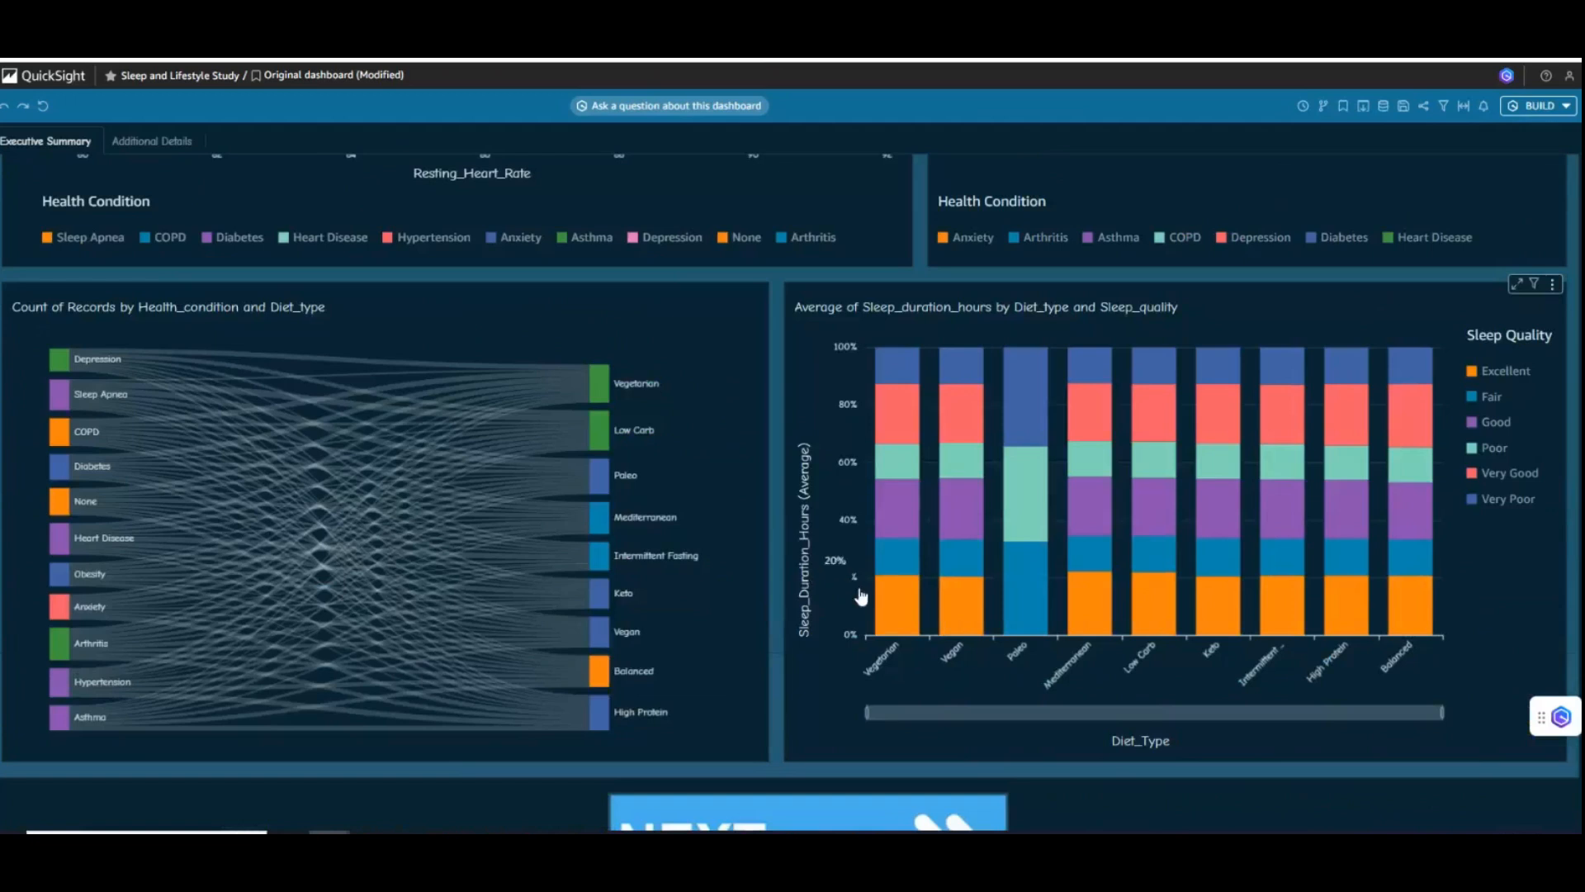
scroll(834, 611, down, 2)
click(143, 142)
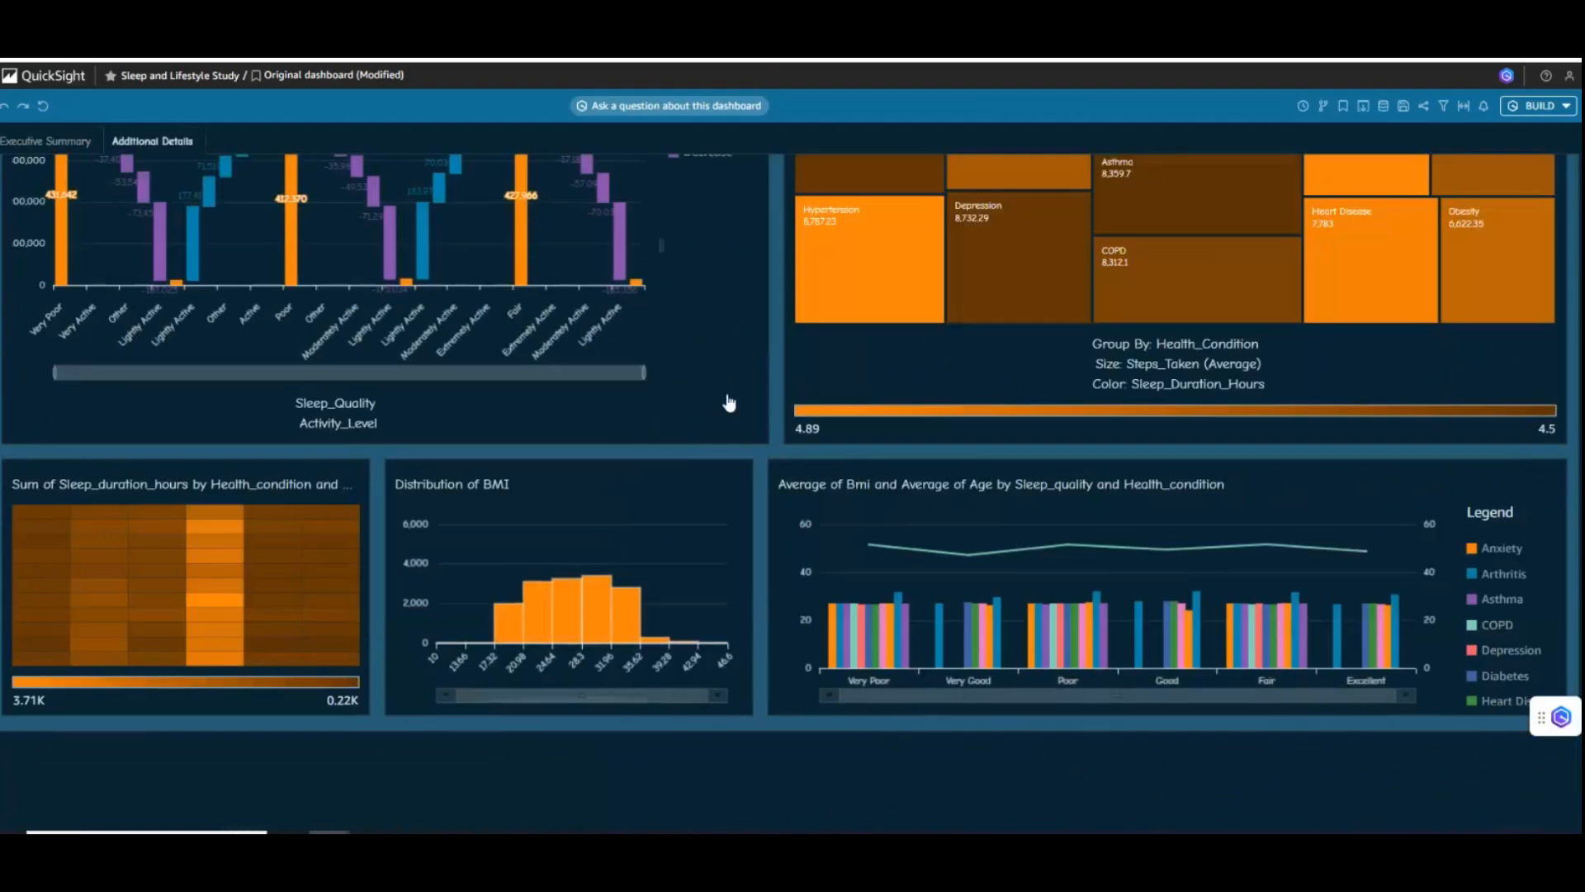
scroll(726, 401, up, 2)
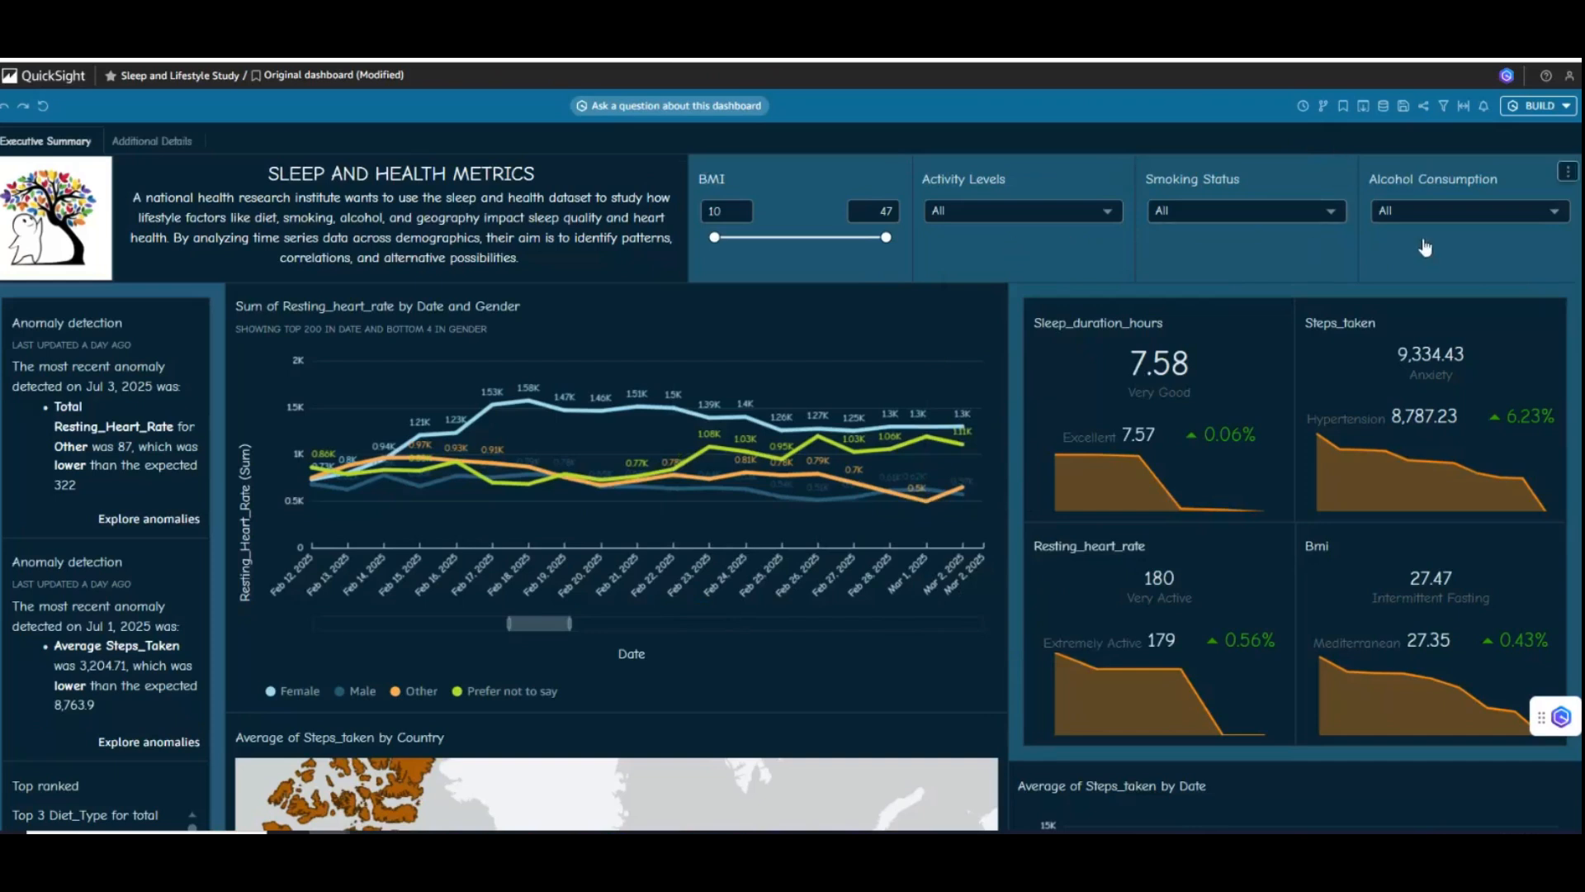
click(1526, 110)
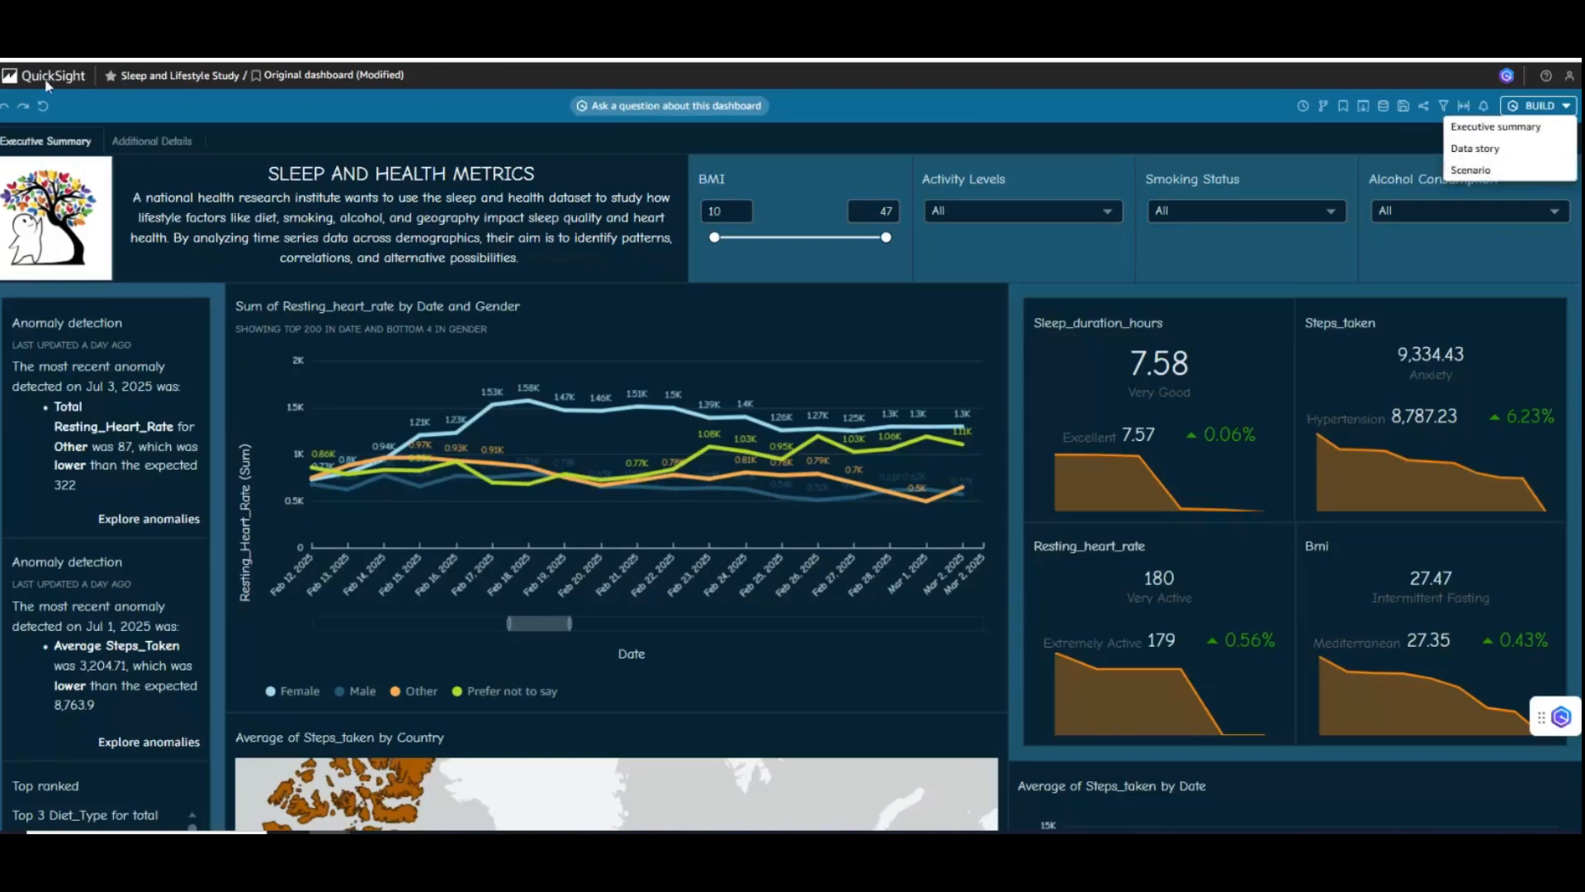
click(206, 107)
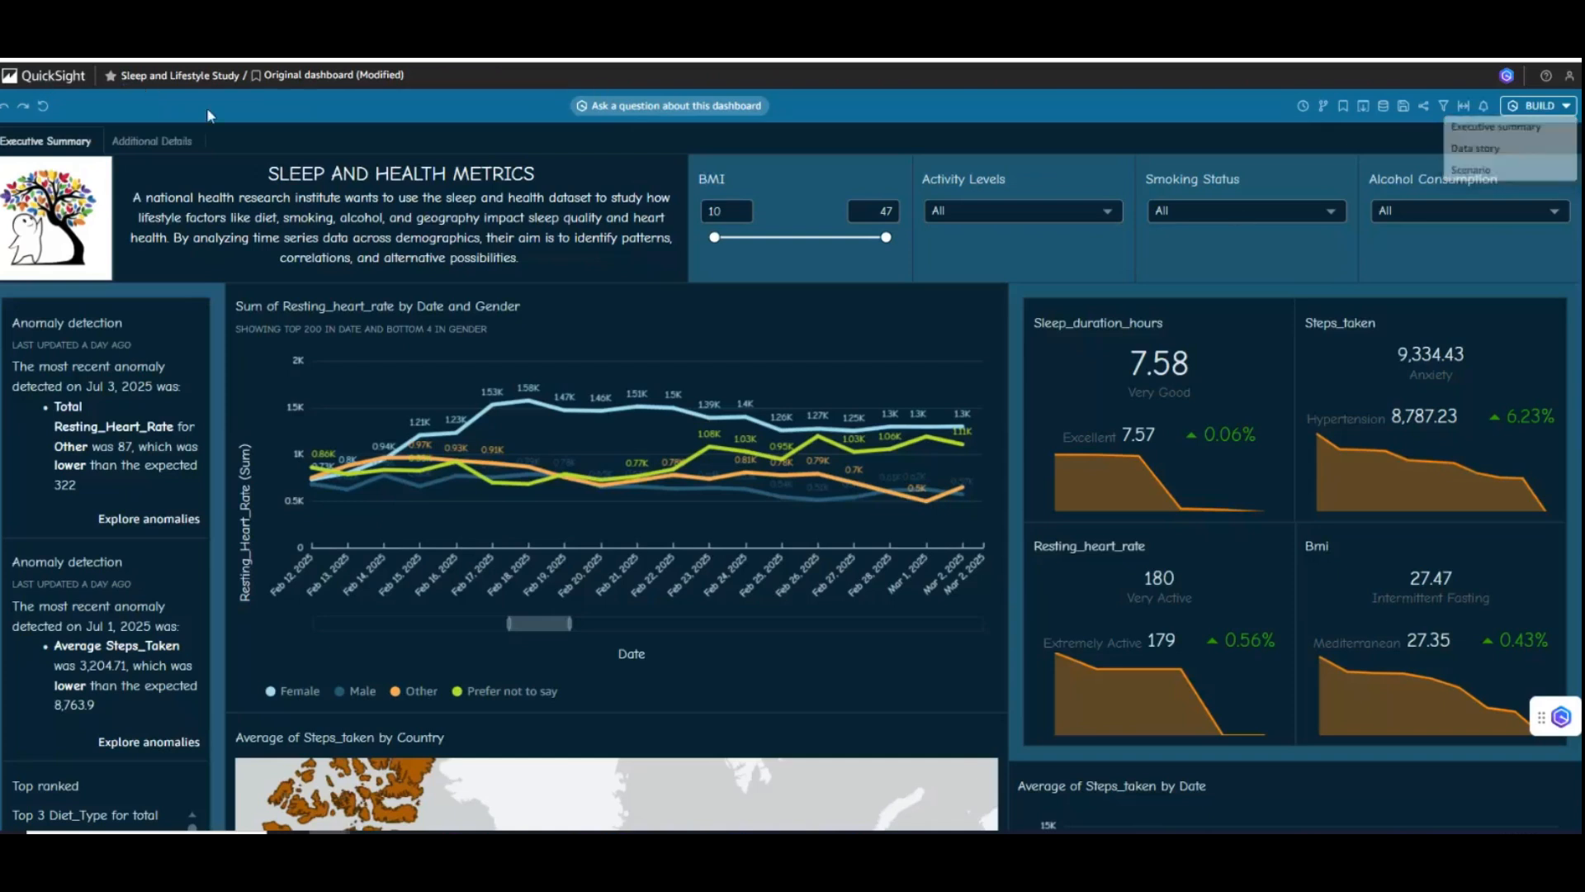
- Create a new scenario and name it "Sleep and Lifestyle Study Demo"
click(50, 77)
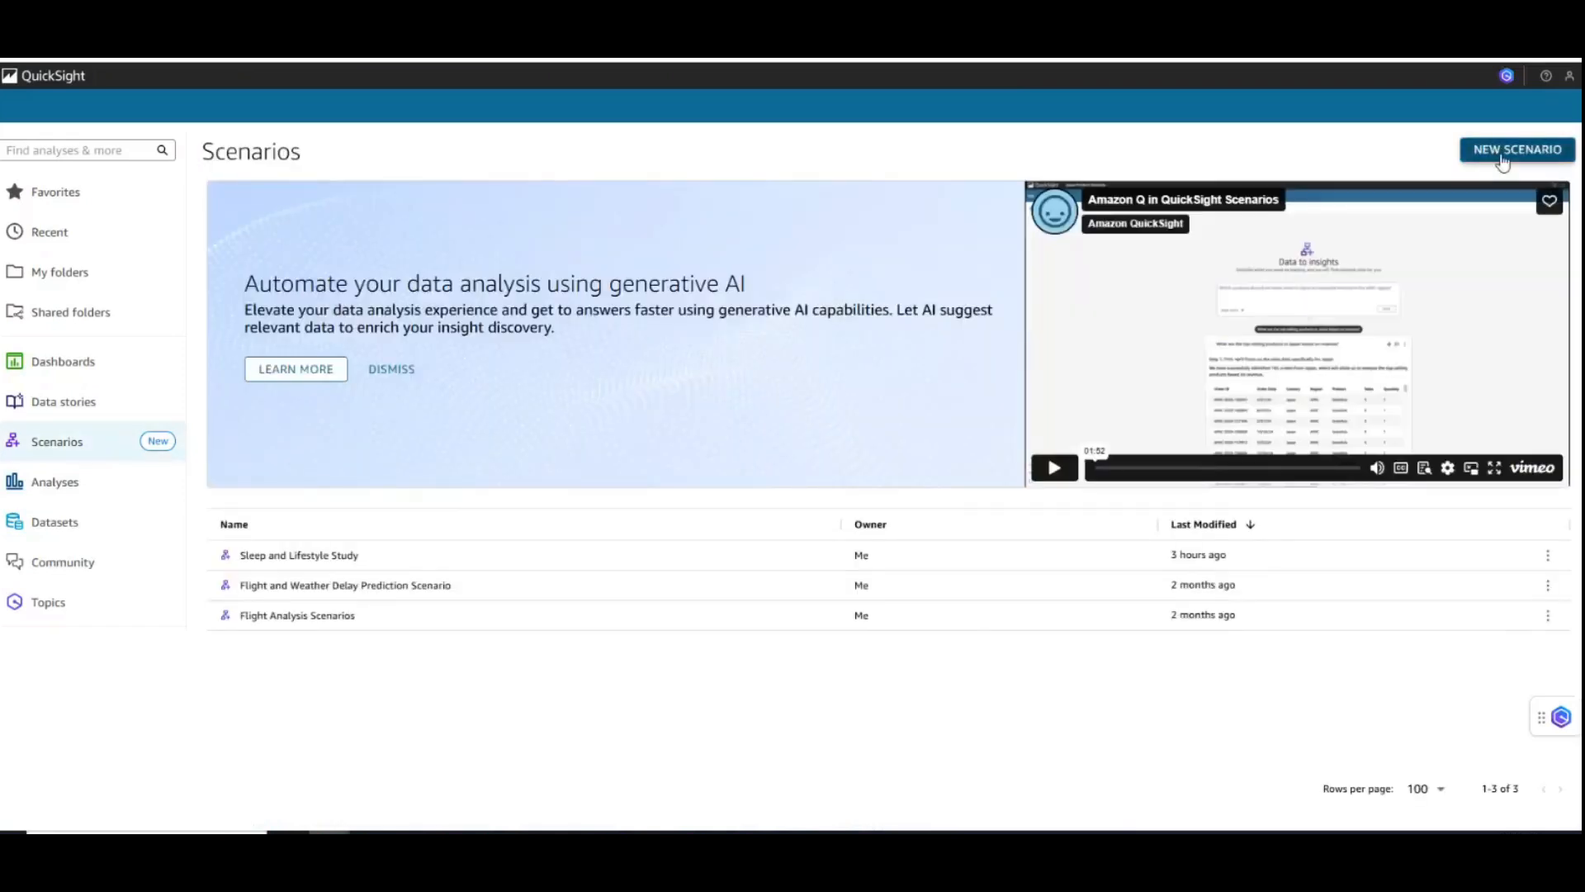
click(1503, 157)
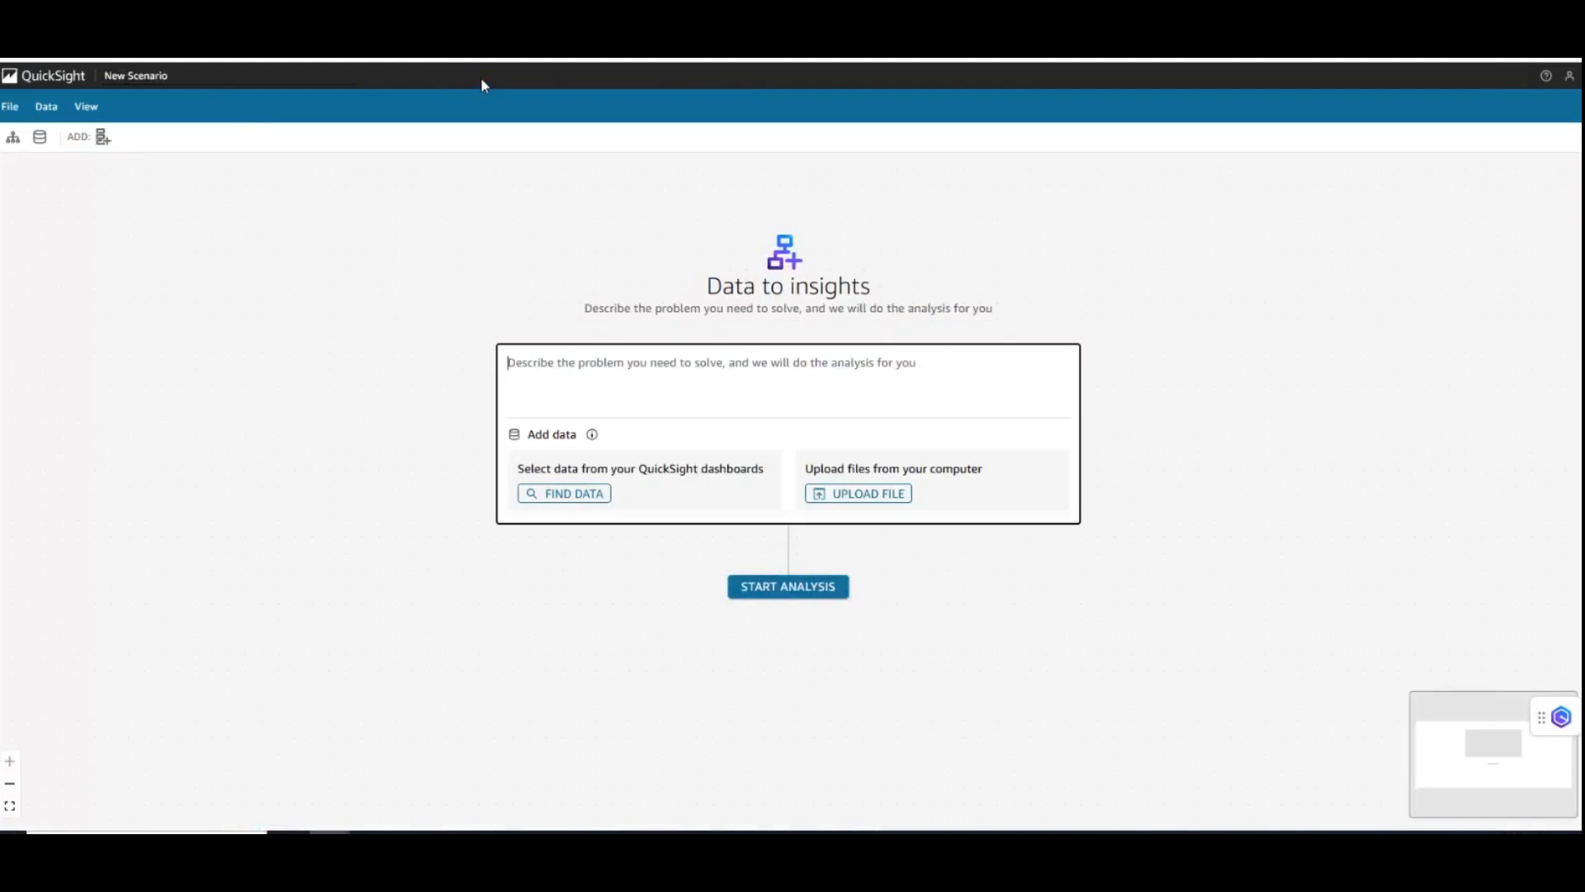
click(177, 77)
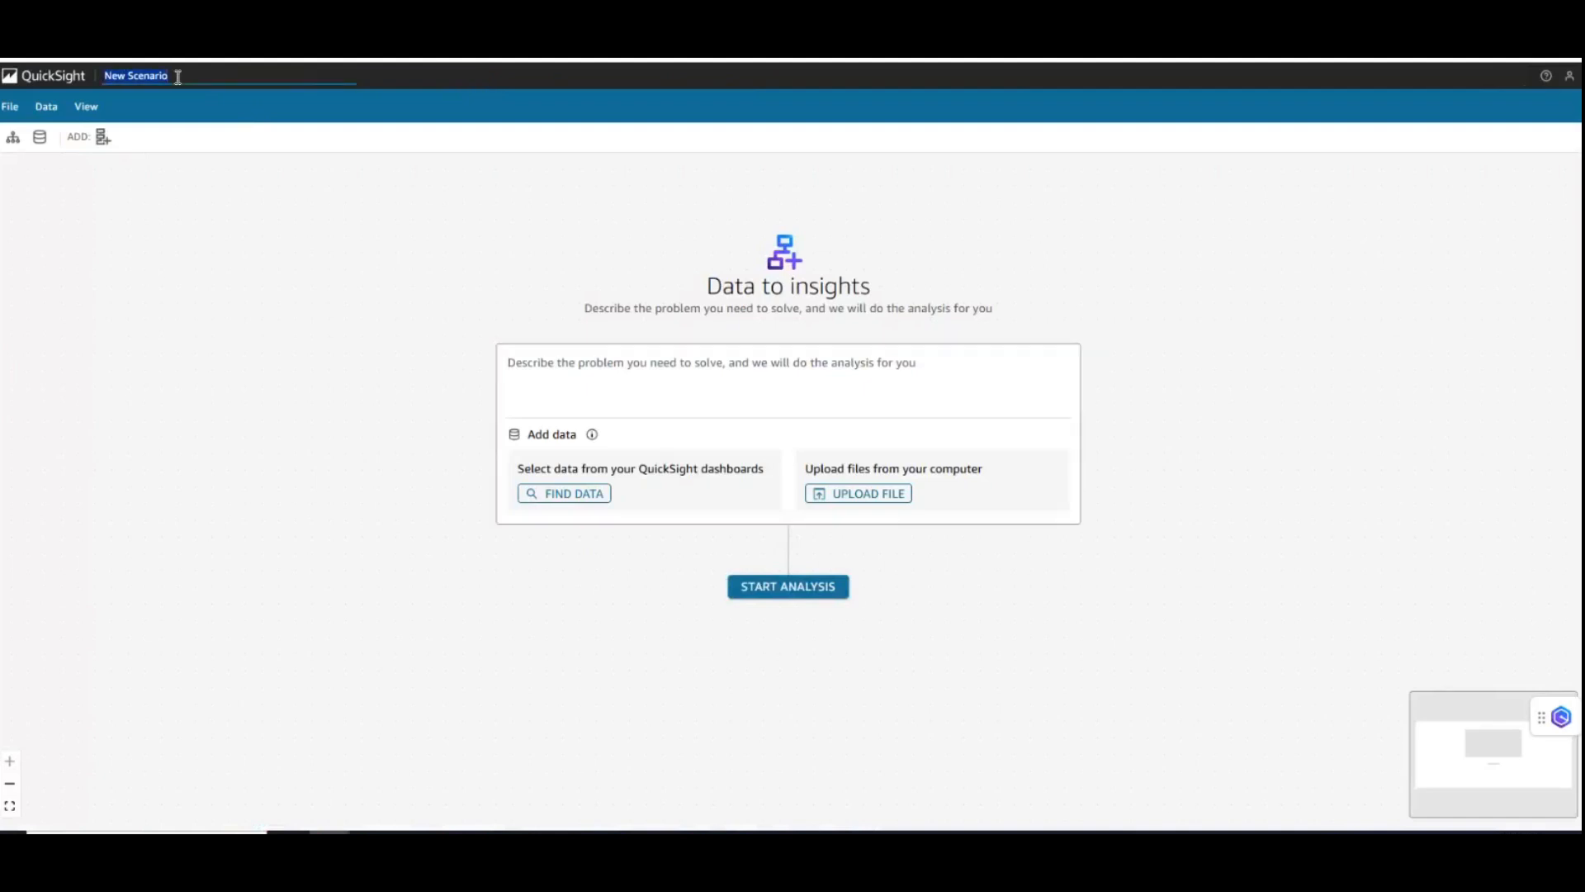
text(Sleep and Lifestyle Study Demo)
click(135, 209)
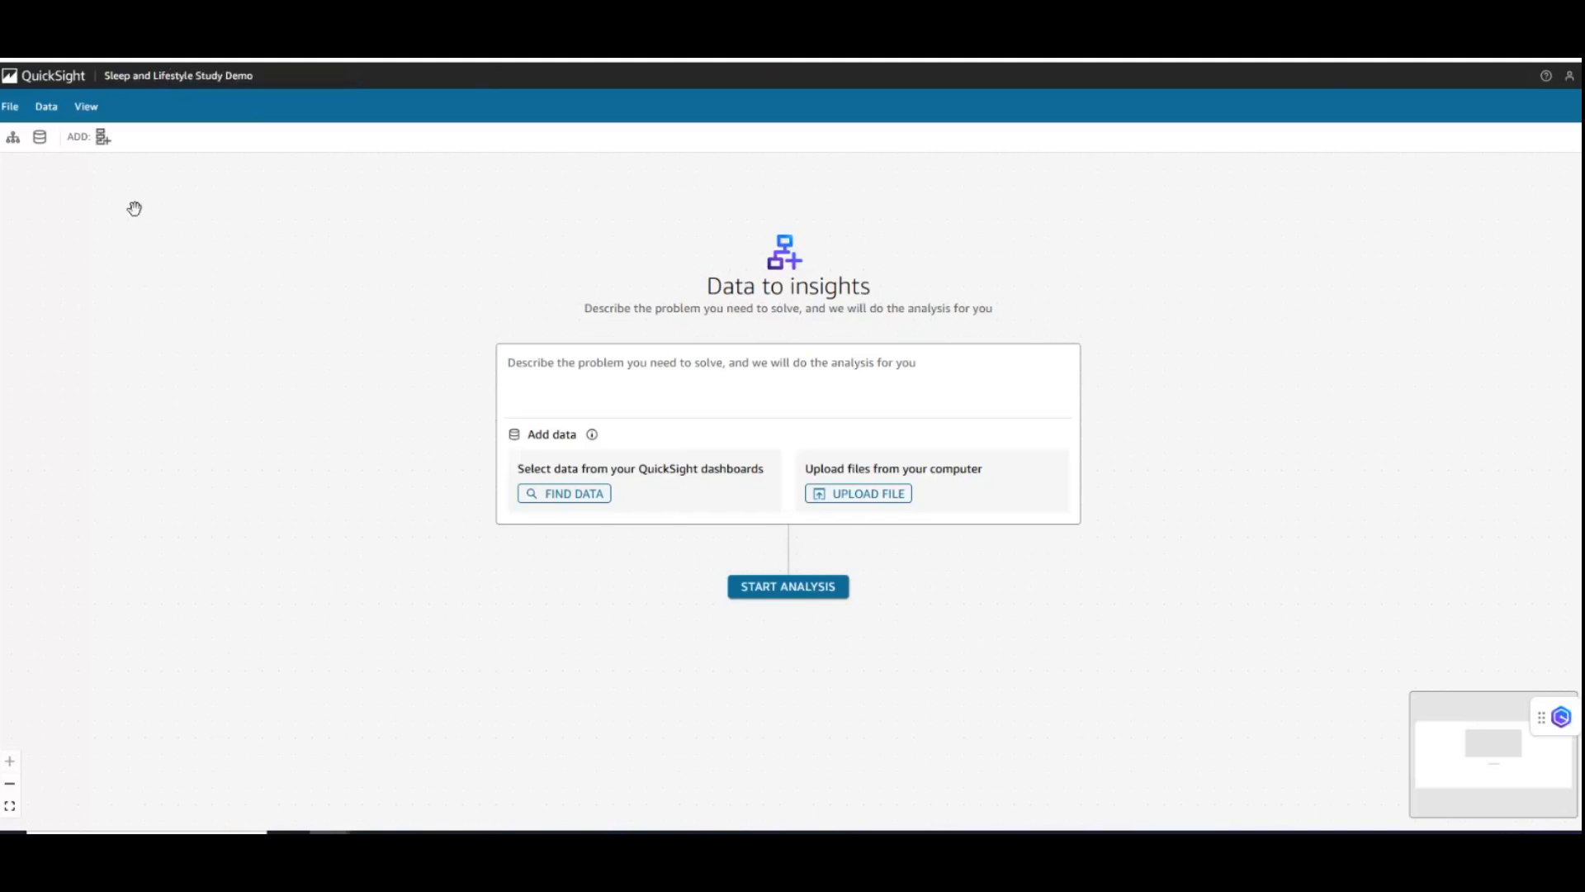
click(8, 113)
click(53, 114)
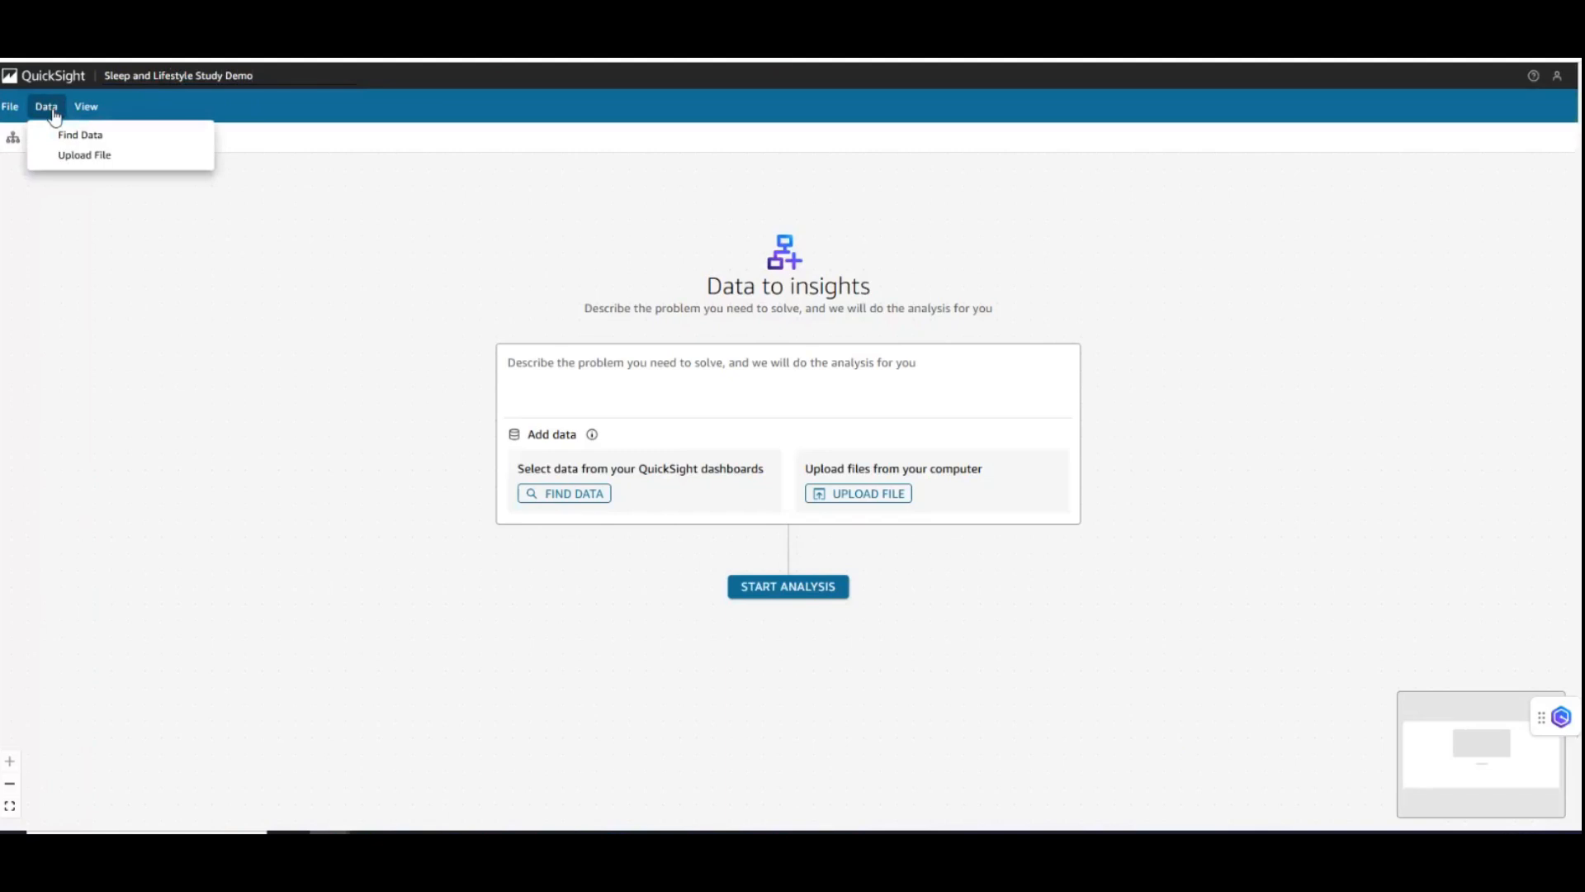
click(82, 114)
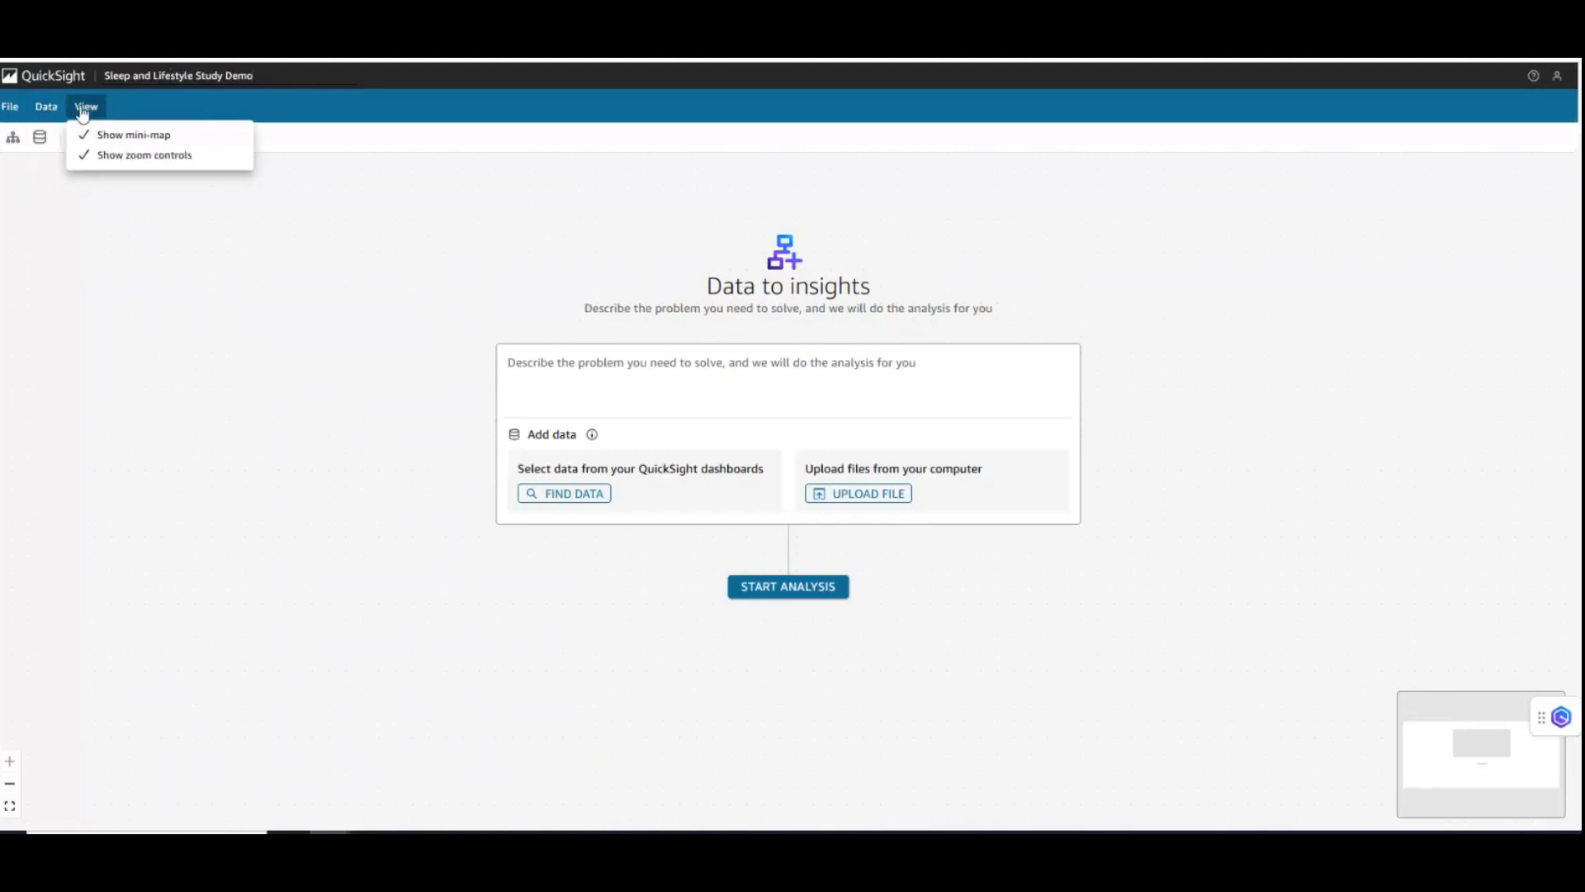
click(289, 365)
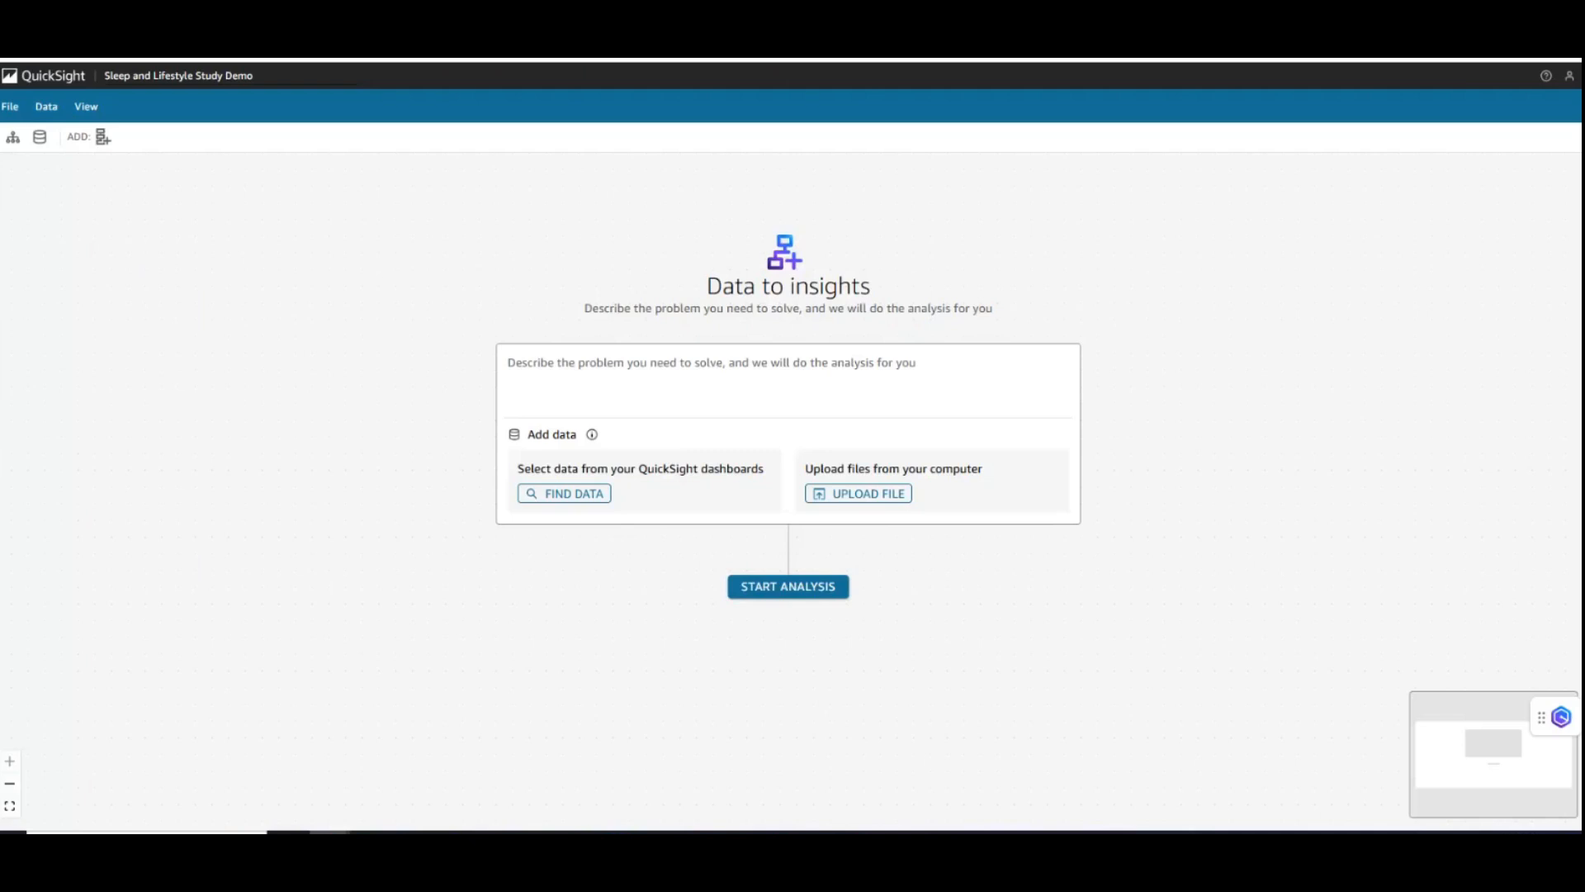
- Enter the problem description on how diet, smoking, alcohol and geography impact sleep quality and heart health, aiming to identify patterns, correlations and alternative possibilities
click(677, 375)
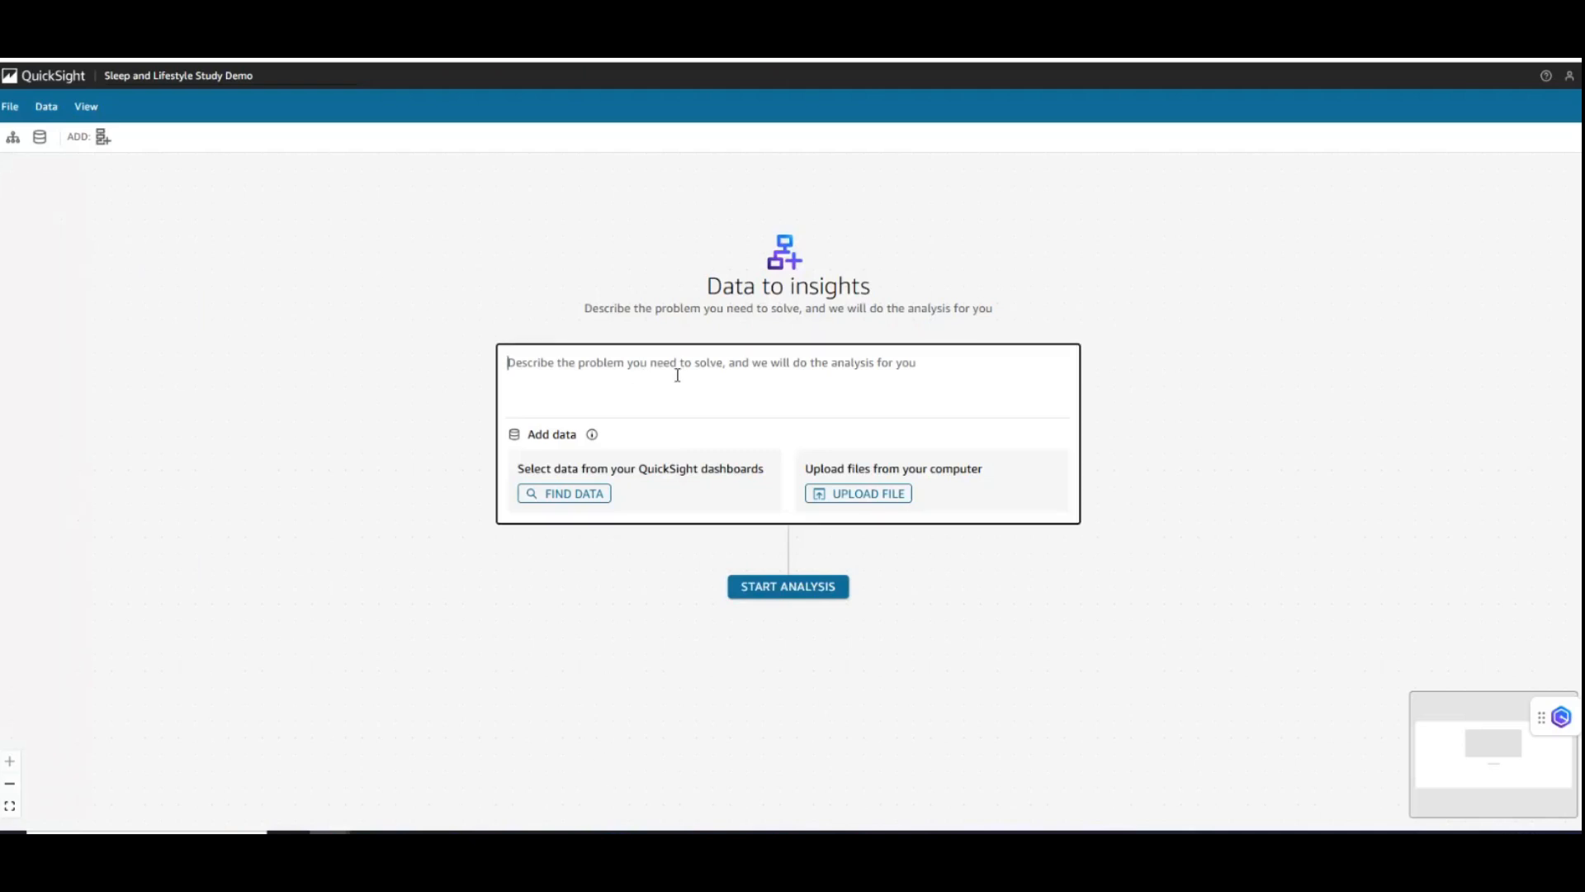
key(ctrl+v)
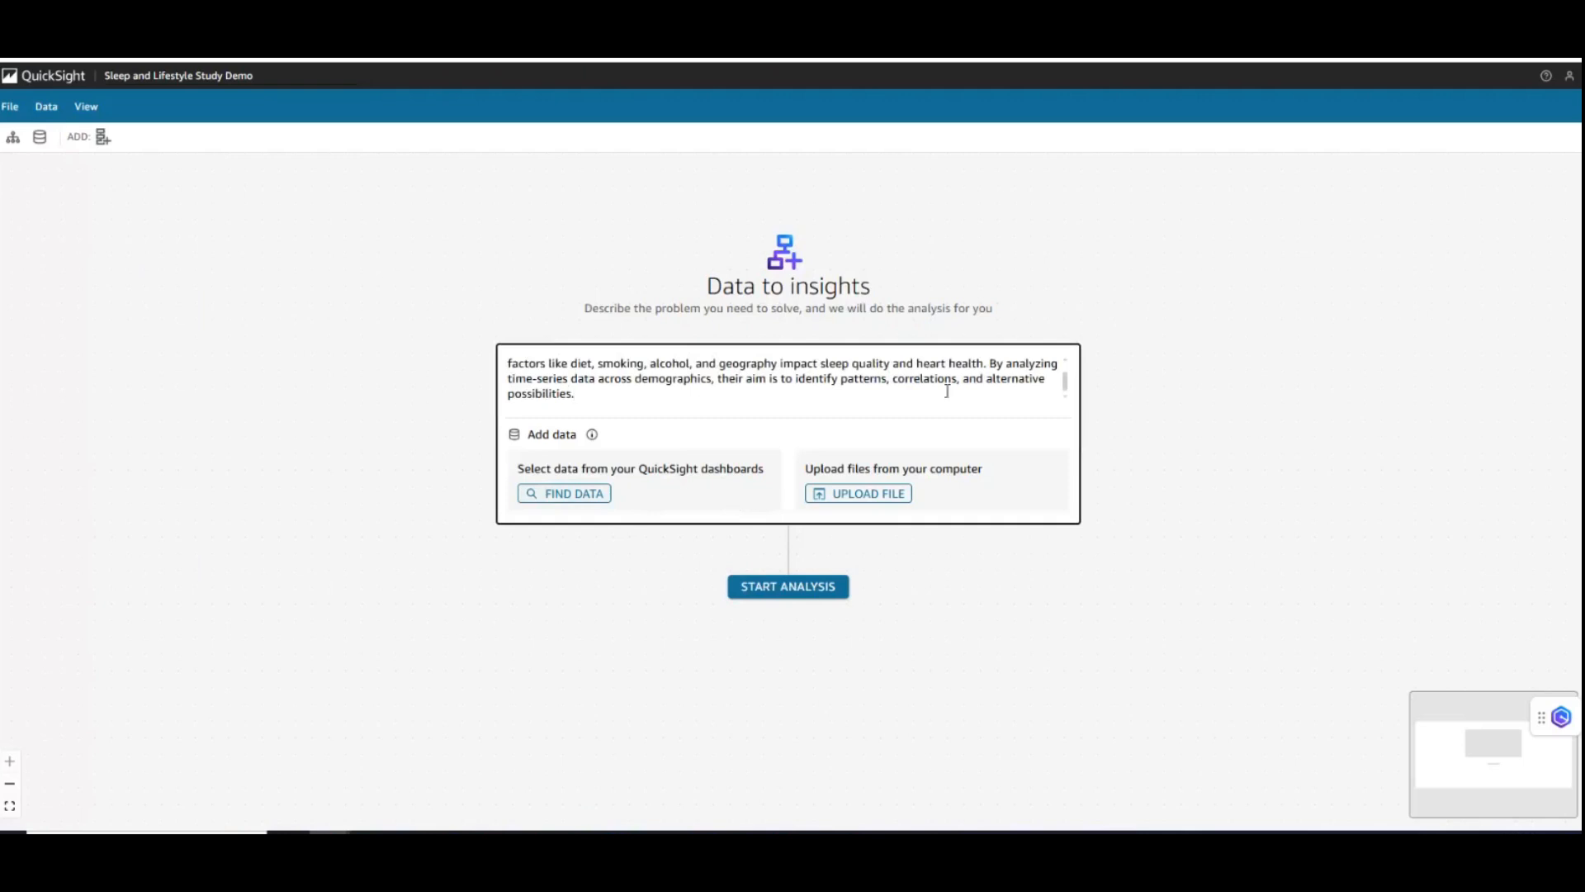
scroll(947, 390, up, 2)
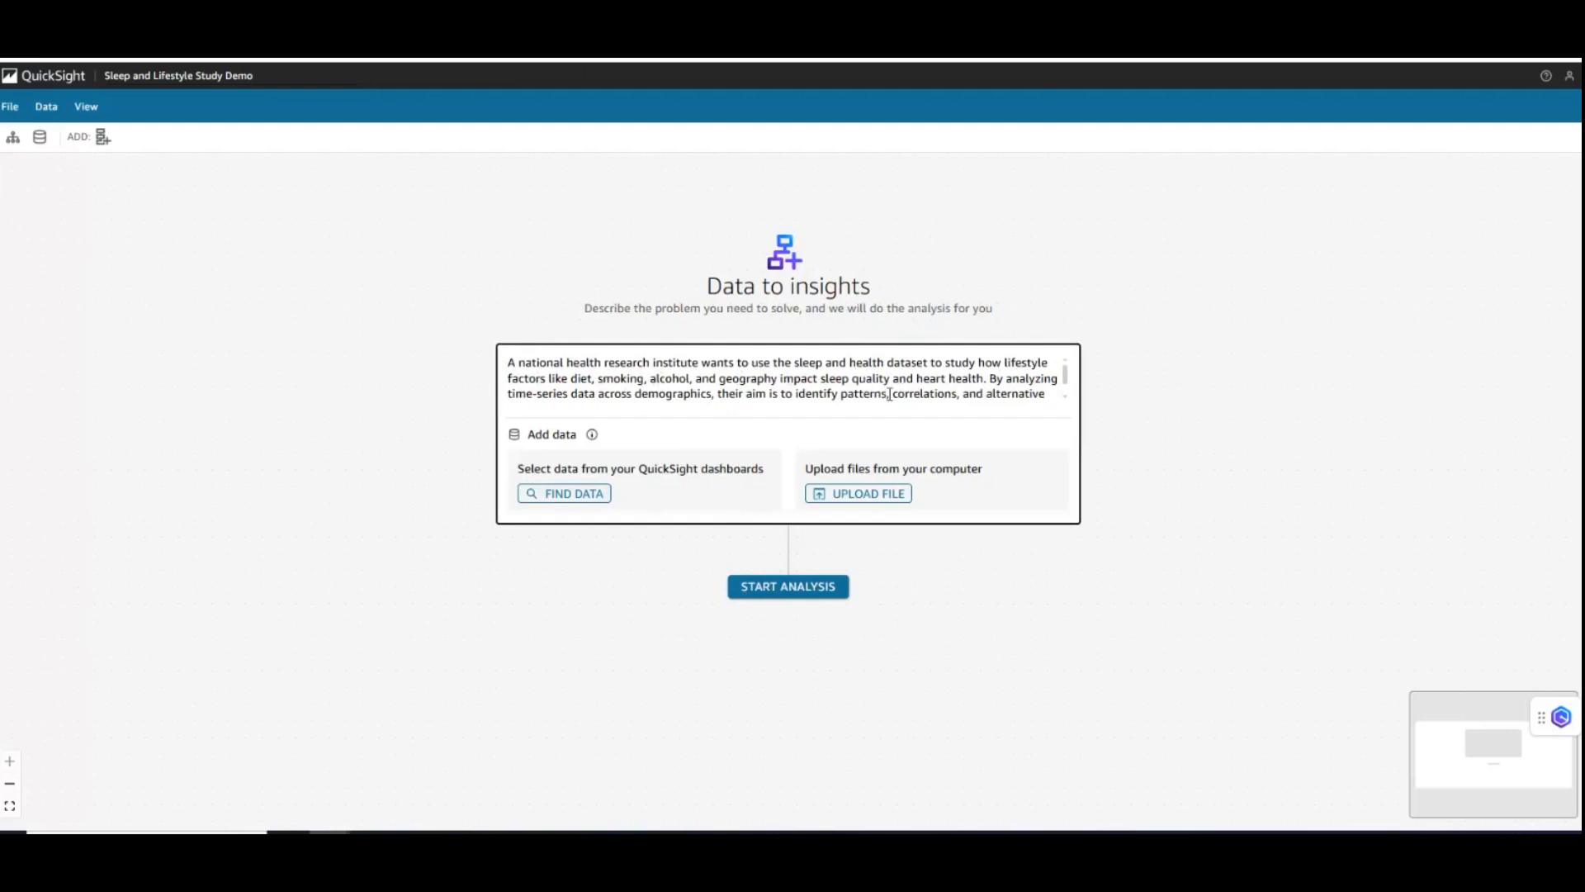
- Read through the scenario's problem description, including its closing aim about patterns, correlations and alternative possibilities
scroll(889, 394, down, 1)
scroll(889, 393, up, 1)
scroll(828, 379, down, 1)
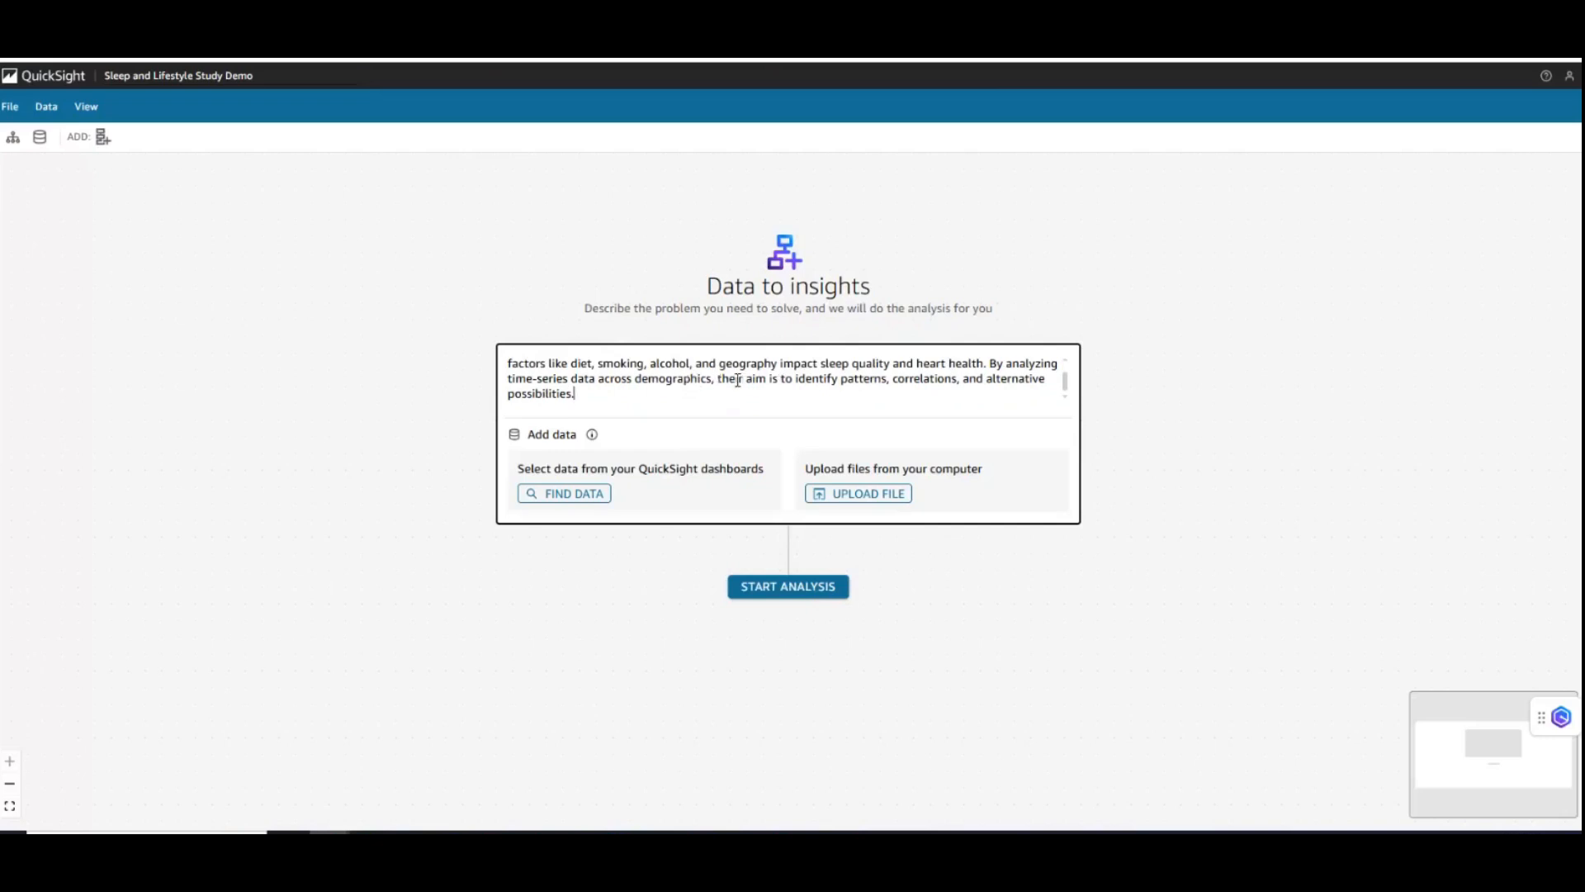
drag(756, 379, 865, 401)
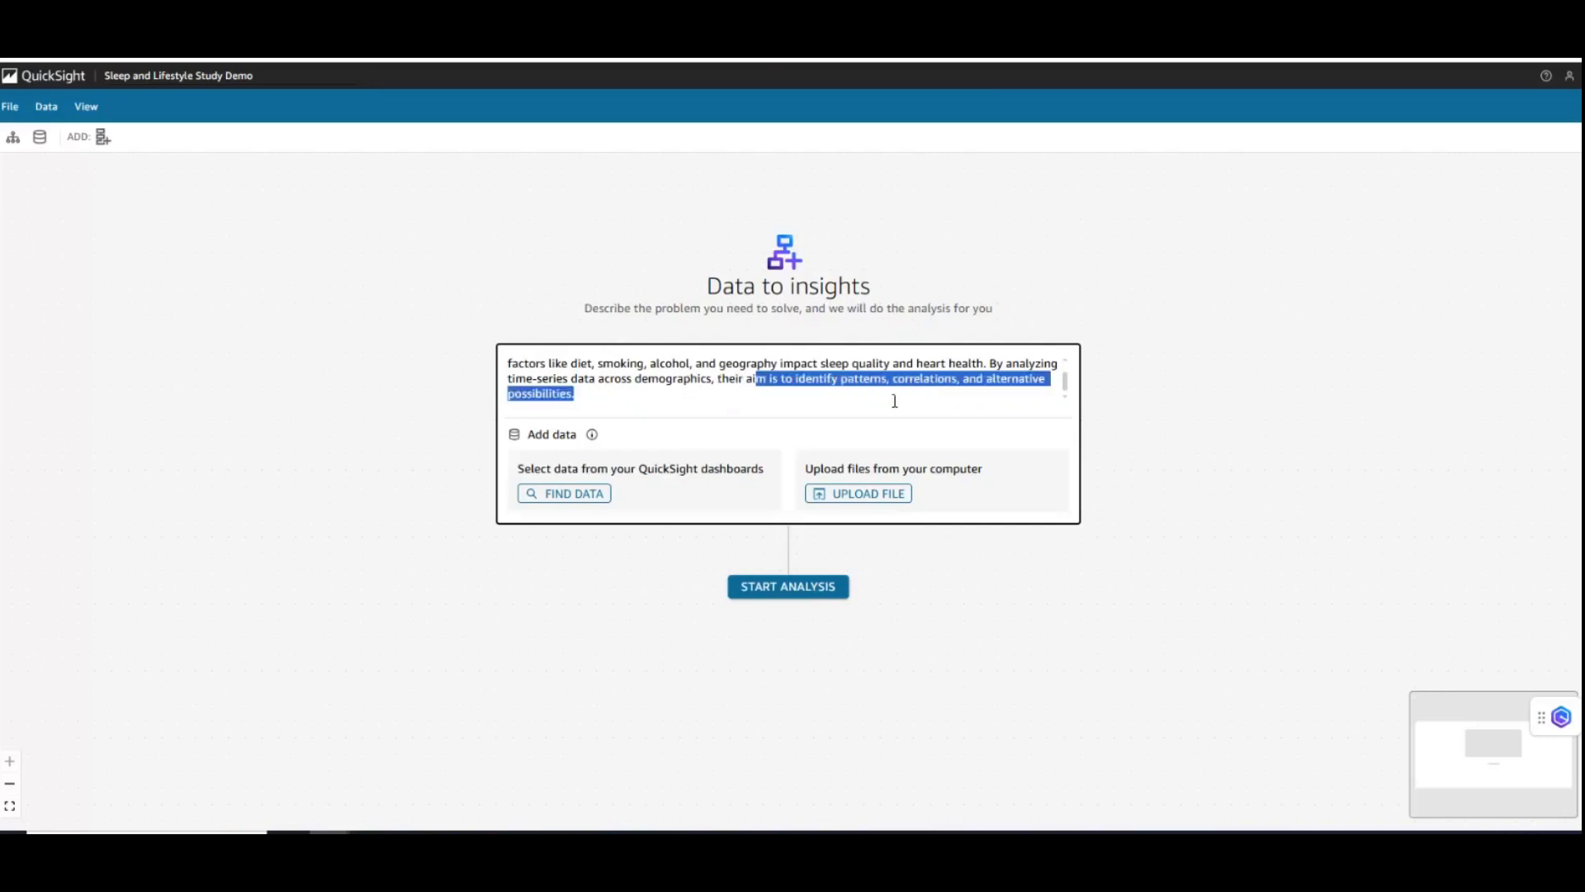
click(626, 631)
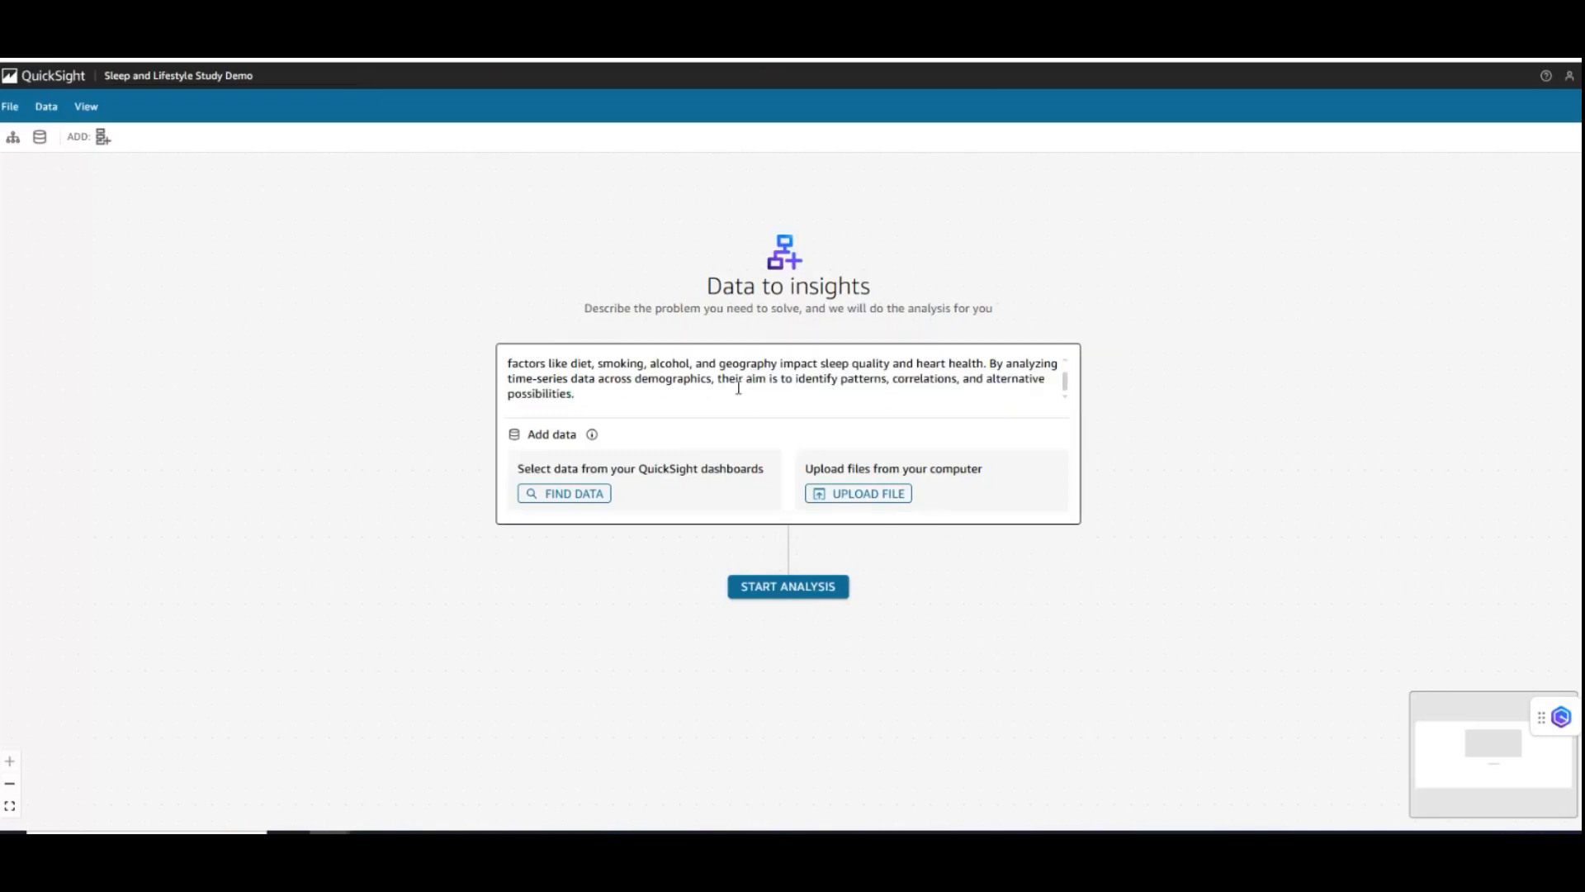
scroll(737, 392, up, 1)
scroll(737, 392, up, 2)
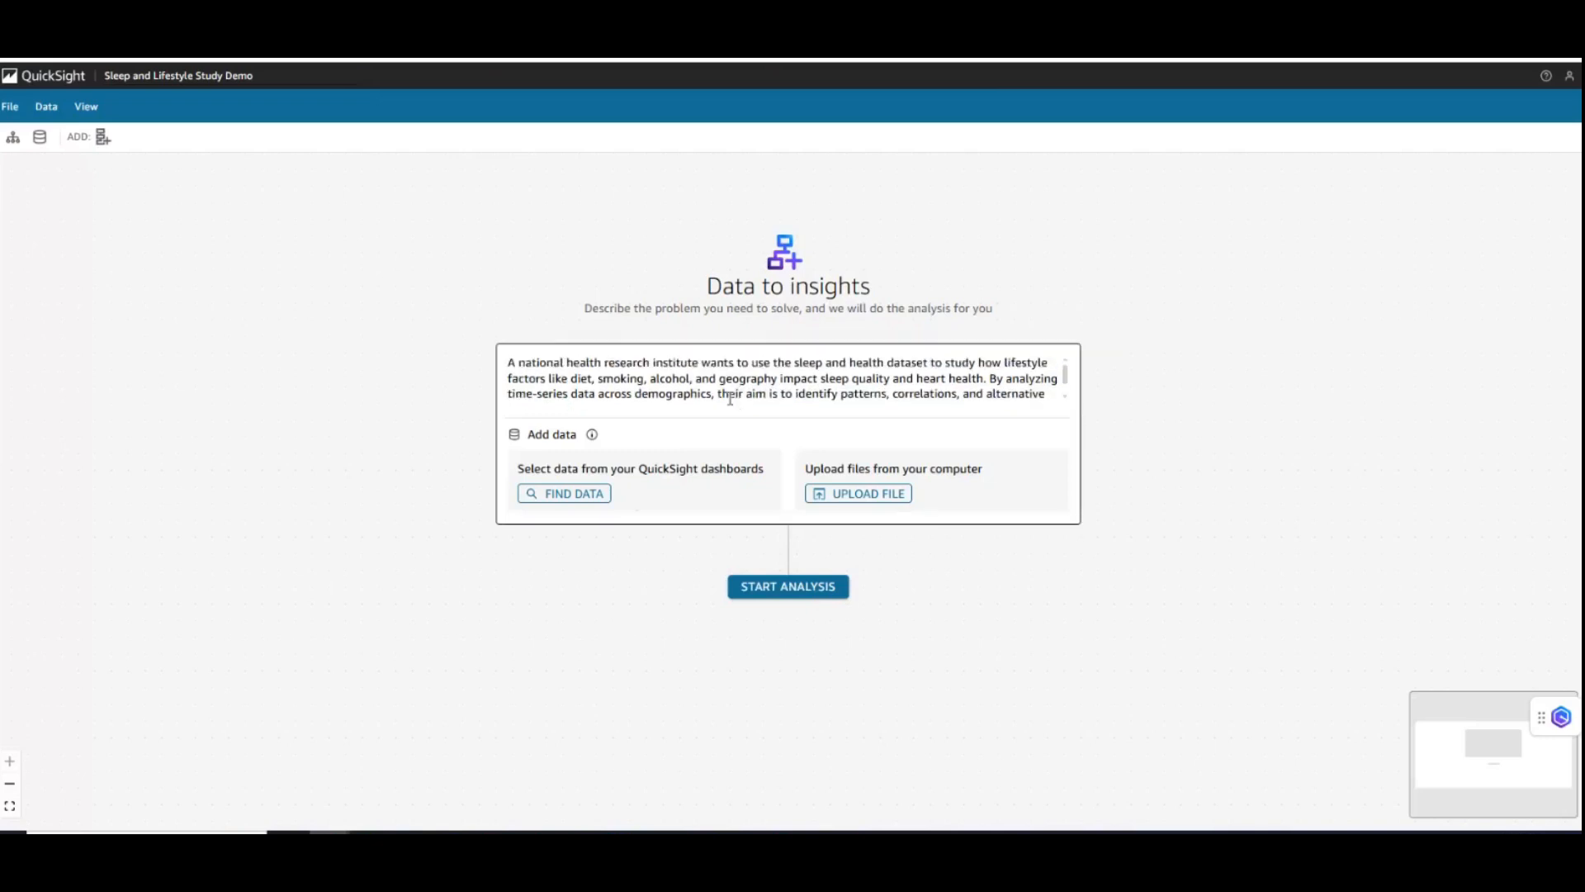
click(637, 363)
key(ctrl+a)
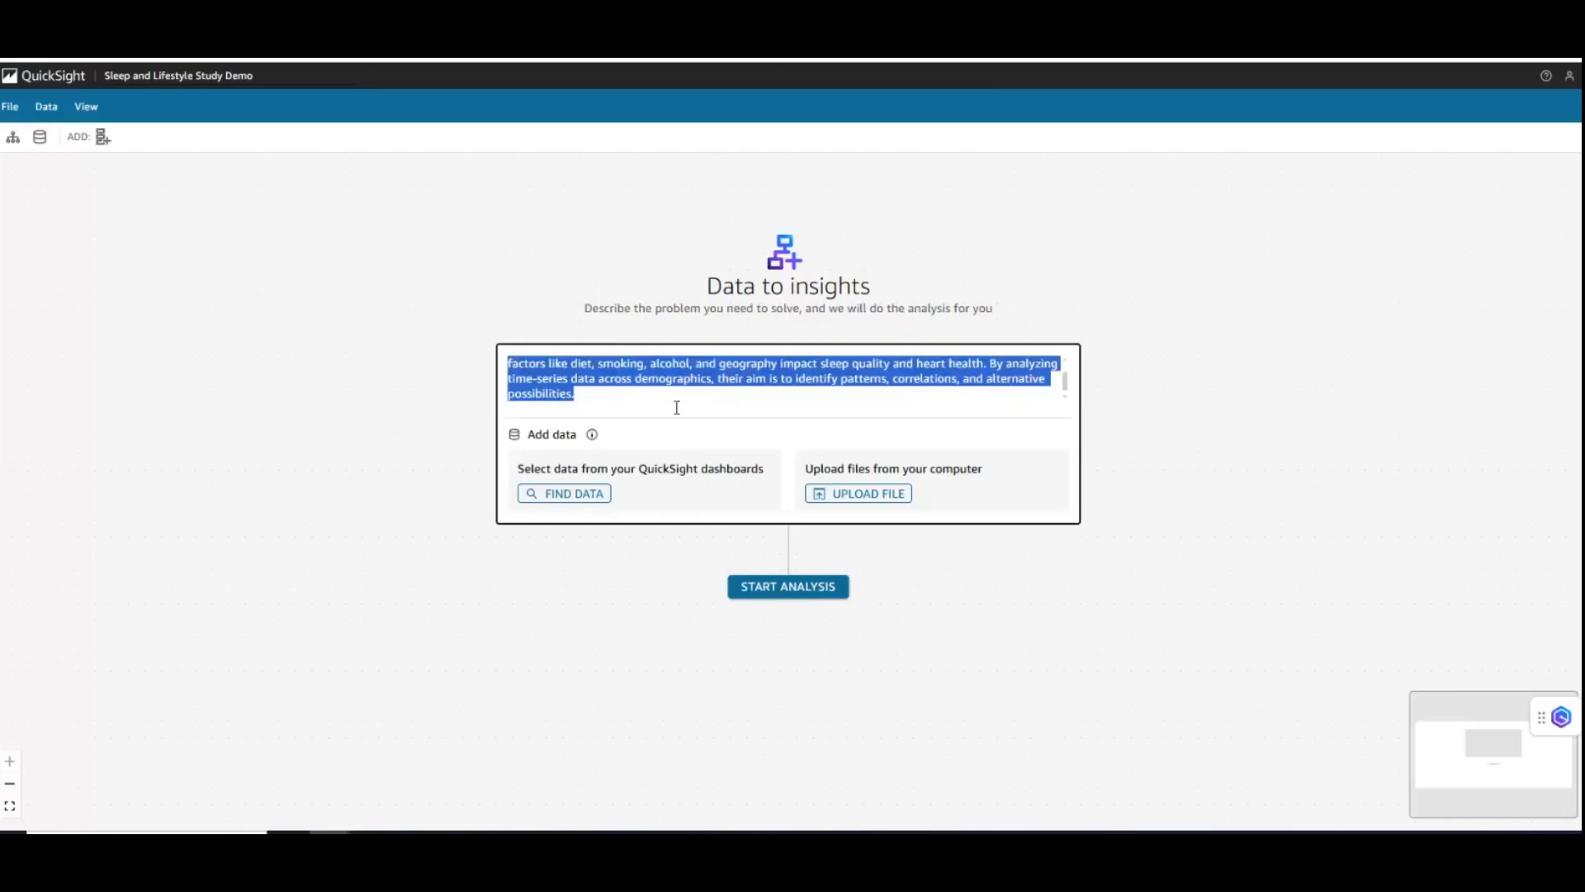
click(741, 390)
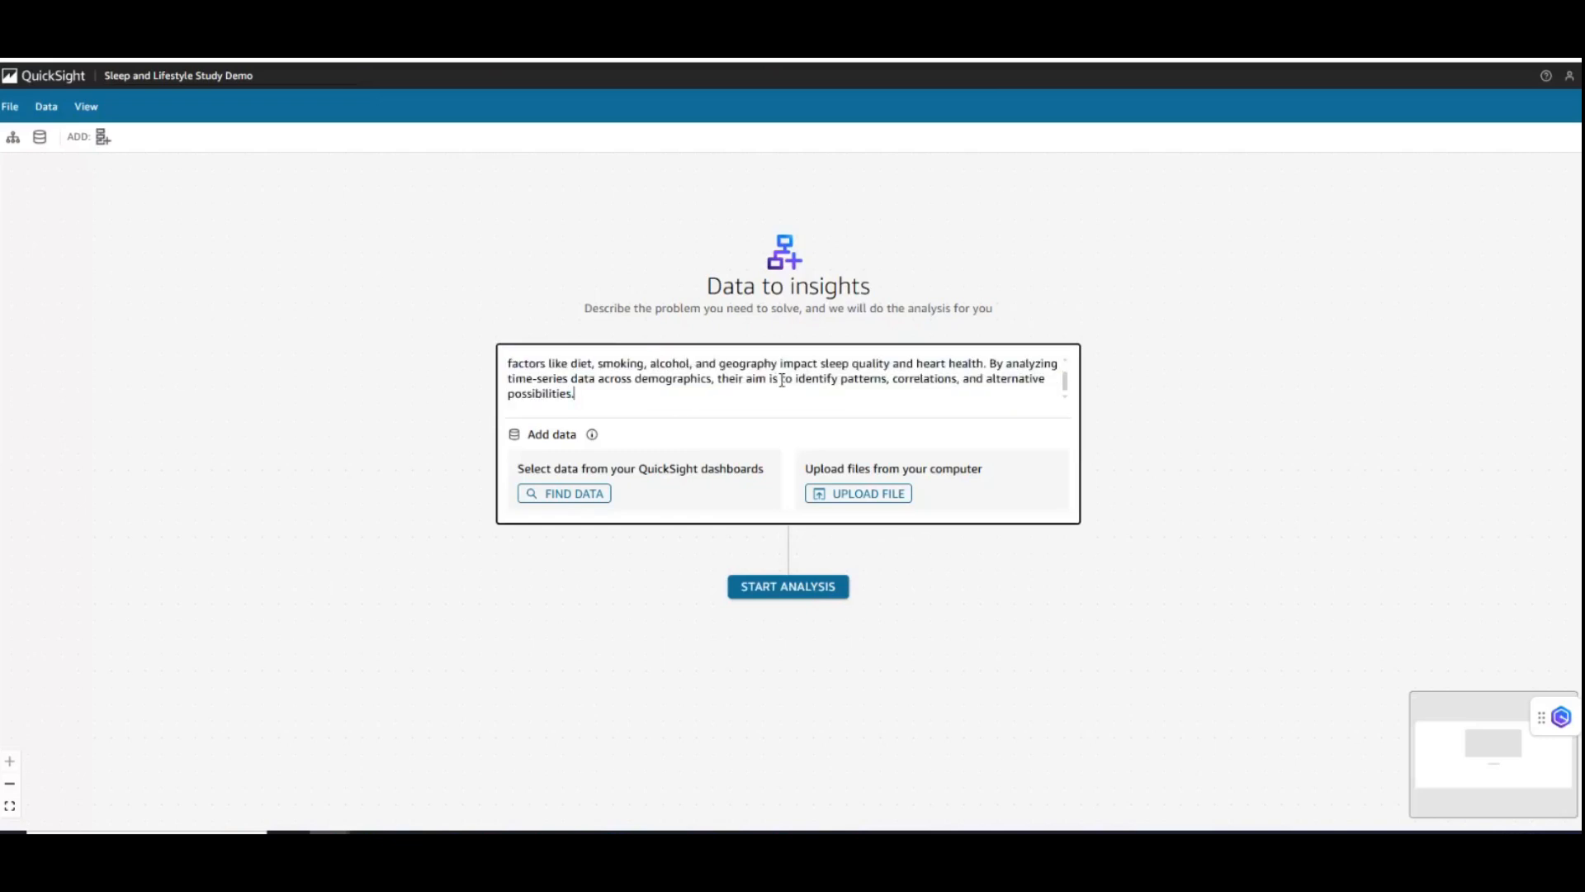
shift+click(797, 380)
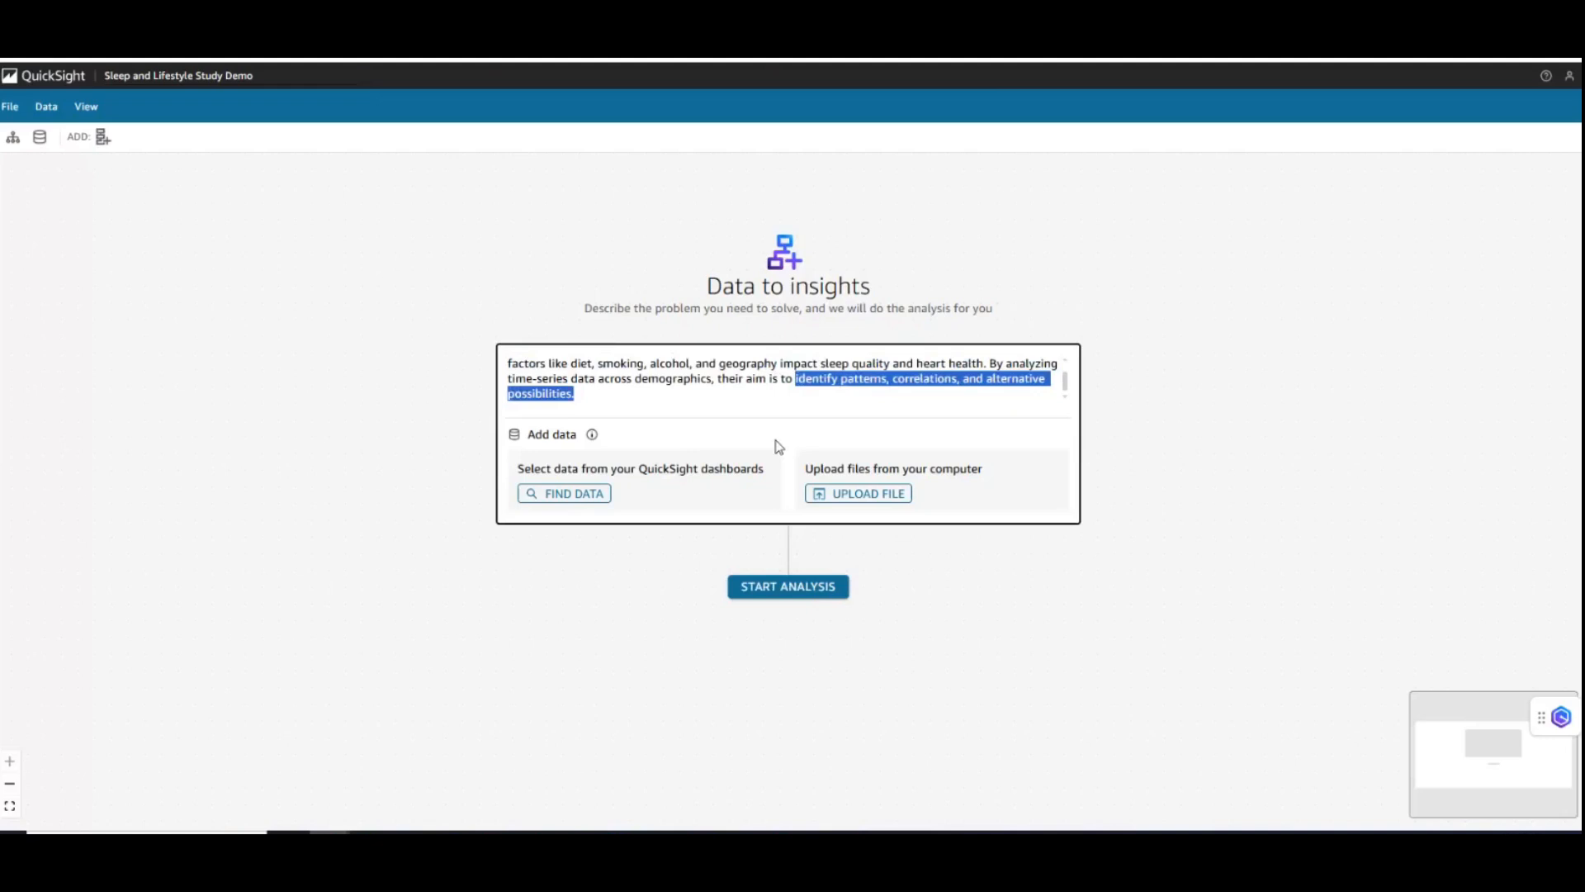
click(636, 621)
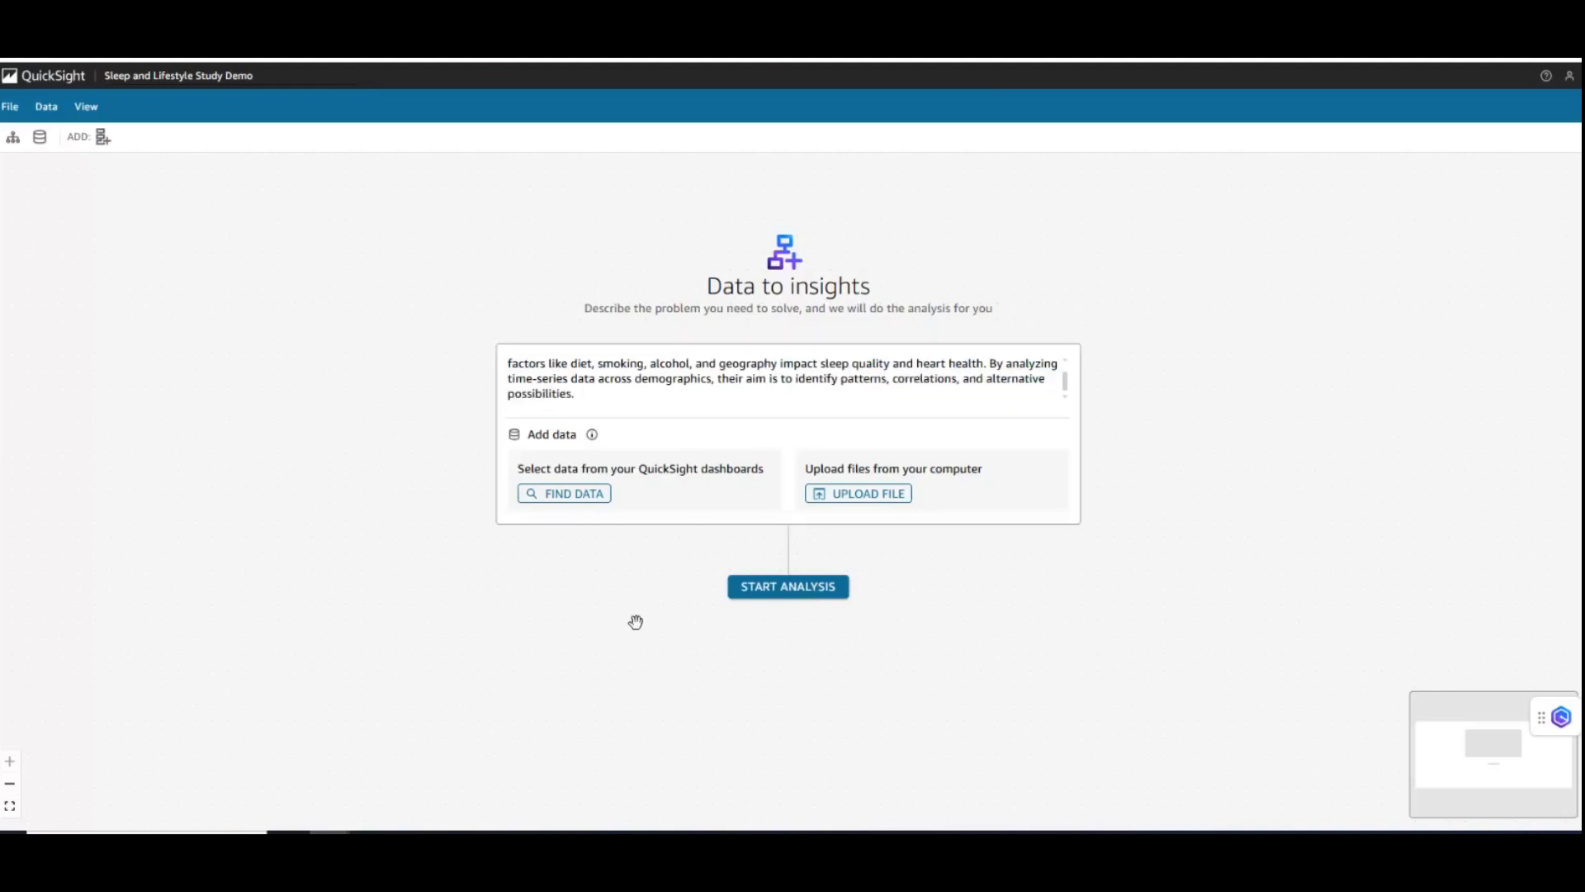
- Find data in the Sleep and Lifestyle Study dashboard and select the Resting_heart_rate by Date and Gender, Sleep_duration_hours and Steps_taken visuals
click(601, 499)
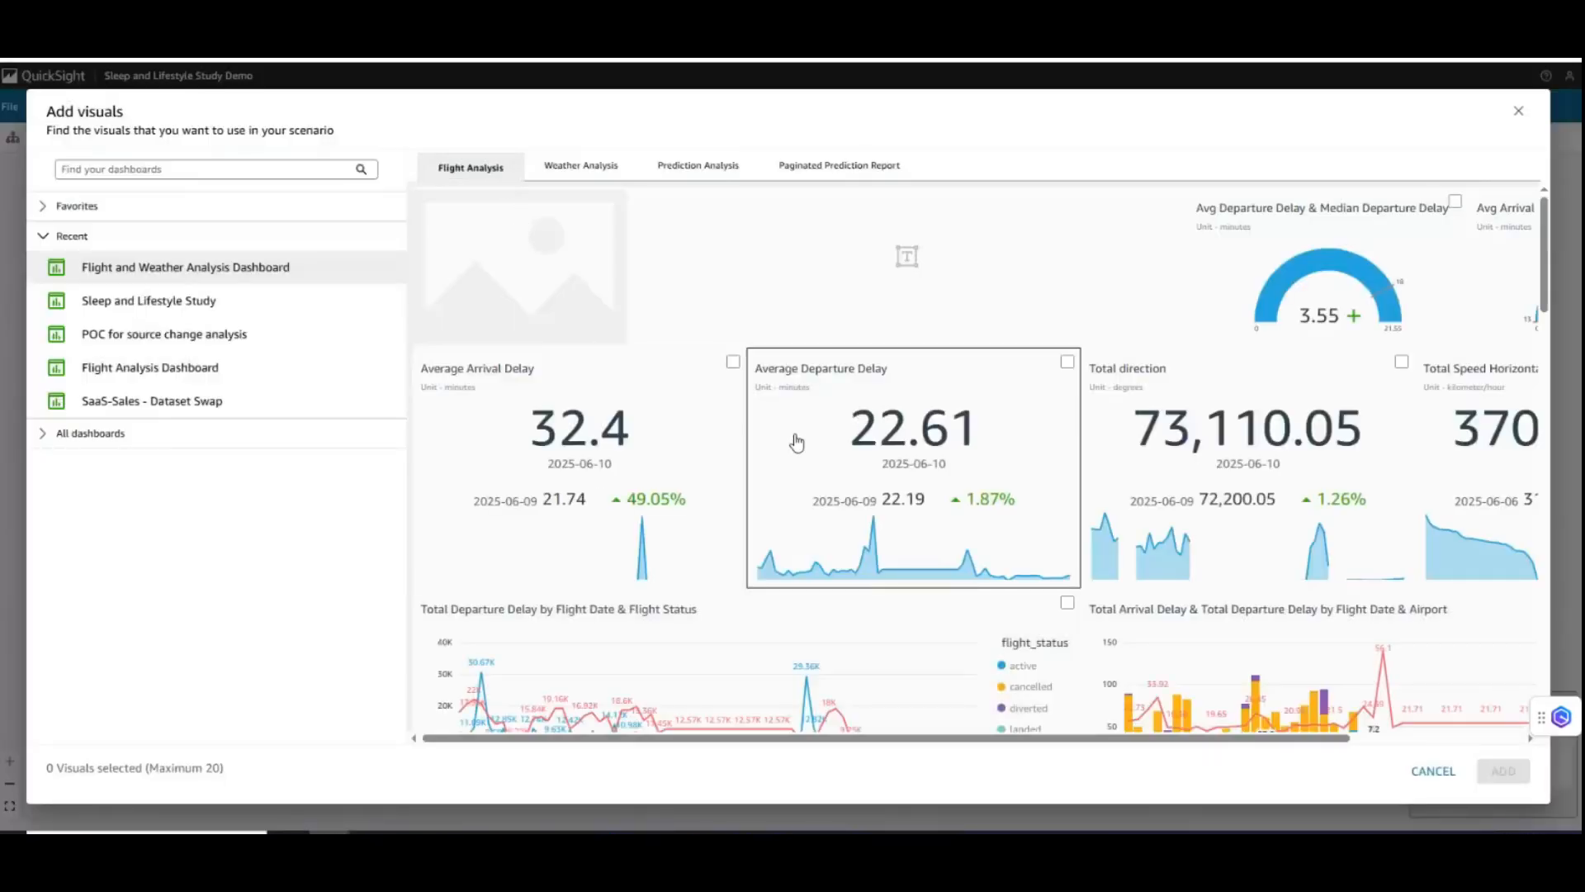
click(152, 307)
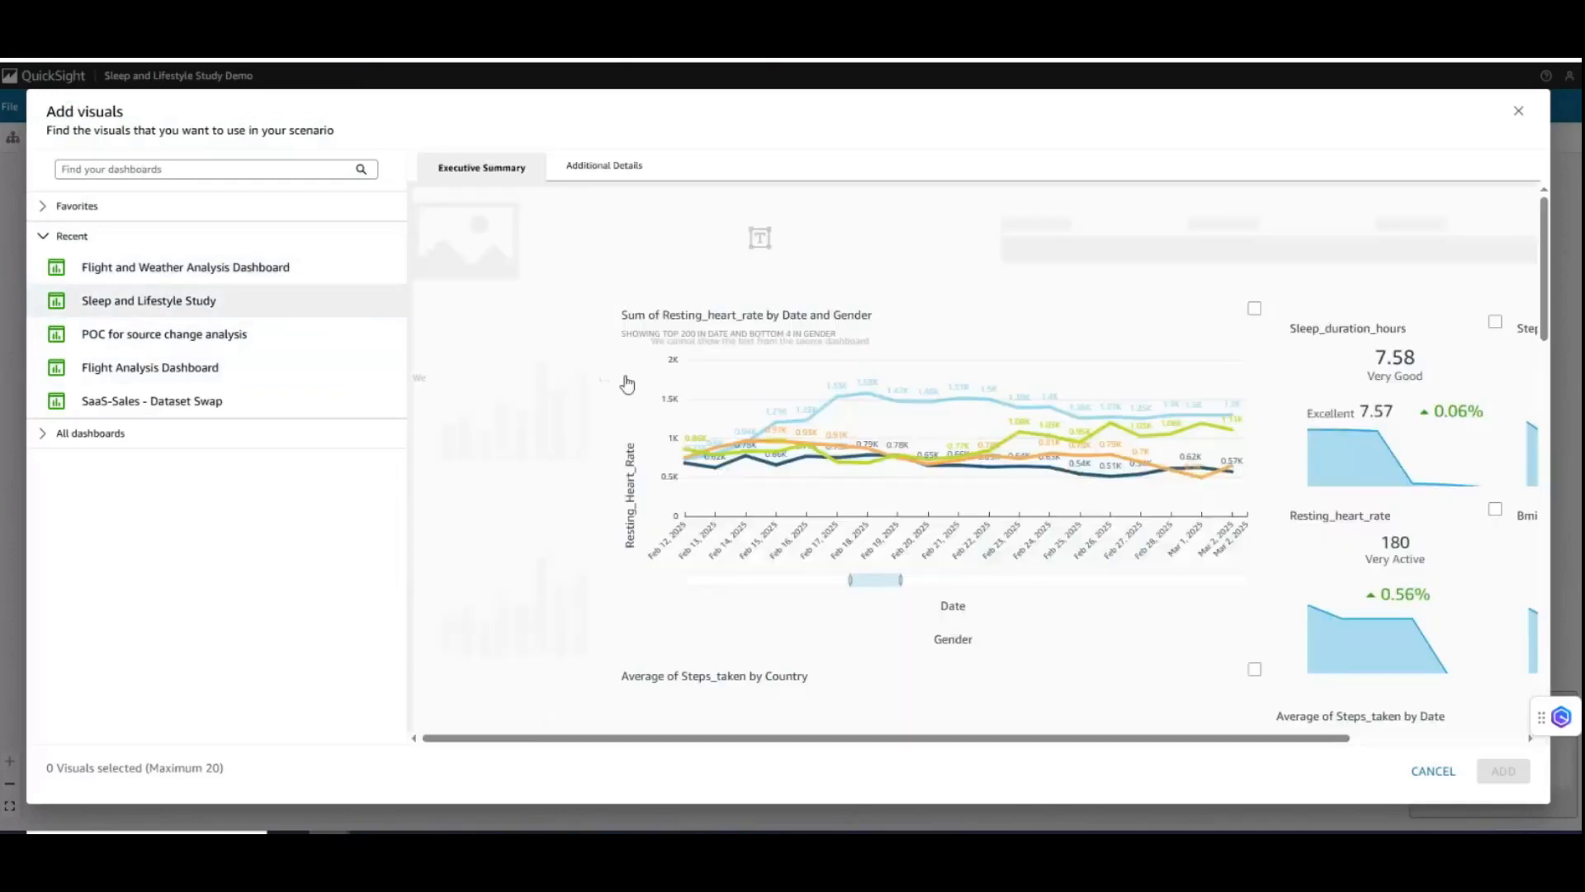
click(952, 467)
click(1404, 454)
click(1523, 404)
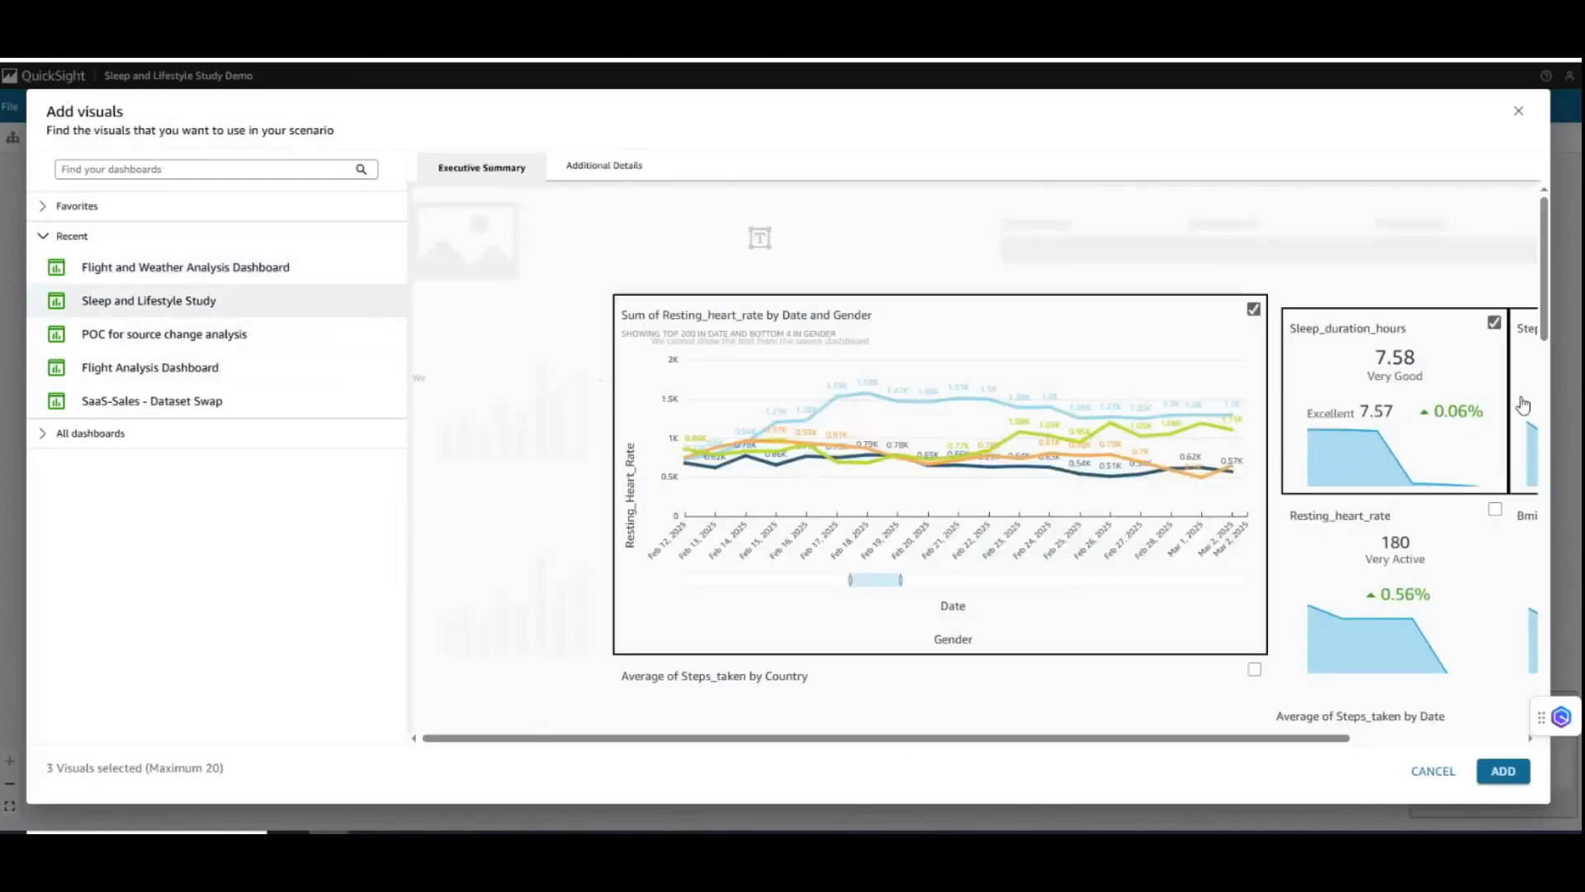
- Select all five visuals on the Additional Details sheet, including the waterfall, treemap, heat map, Distribution of BMI and the Bmi and Age chart
click(607, 167)
click(867, 541)
click(1230, 417)
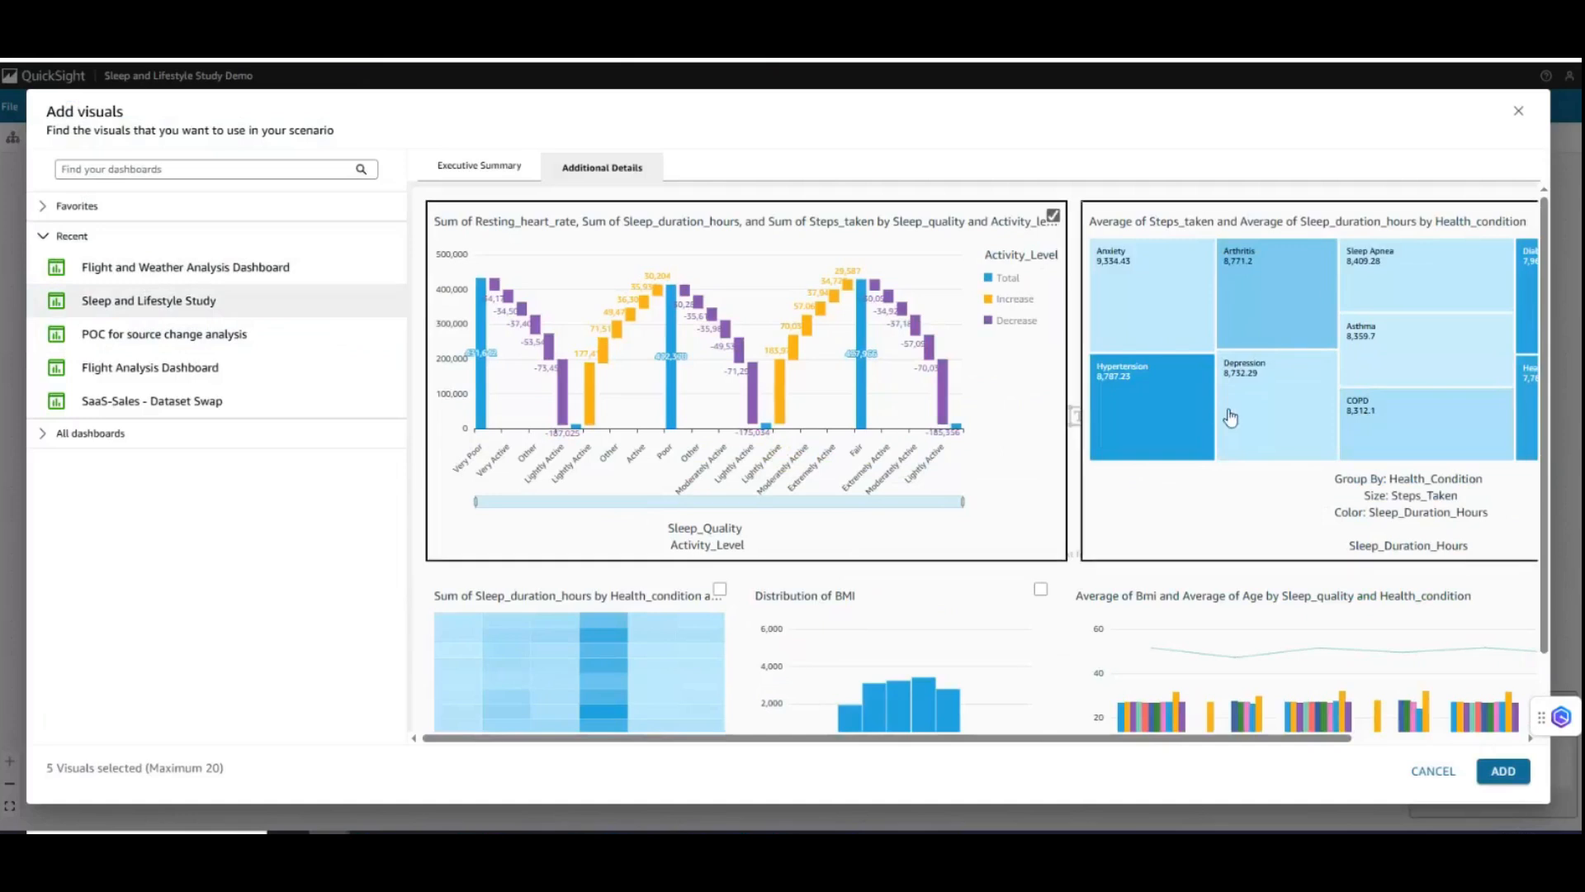
click(902, 665)
click(578, 669)
click(1221, 652)
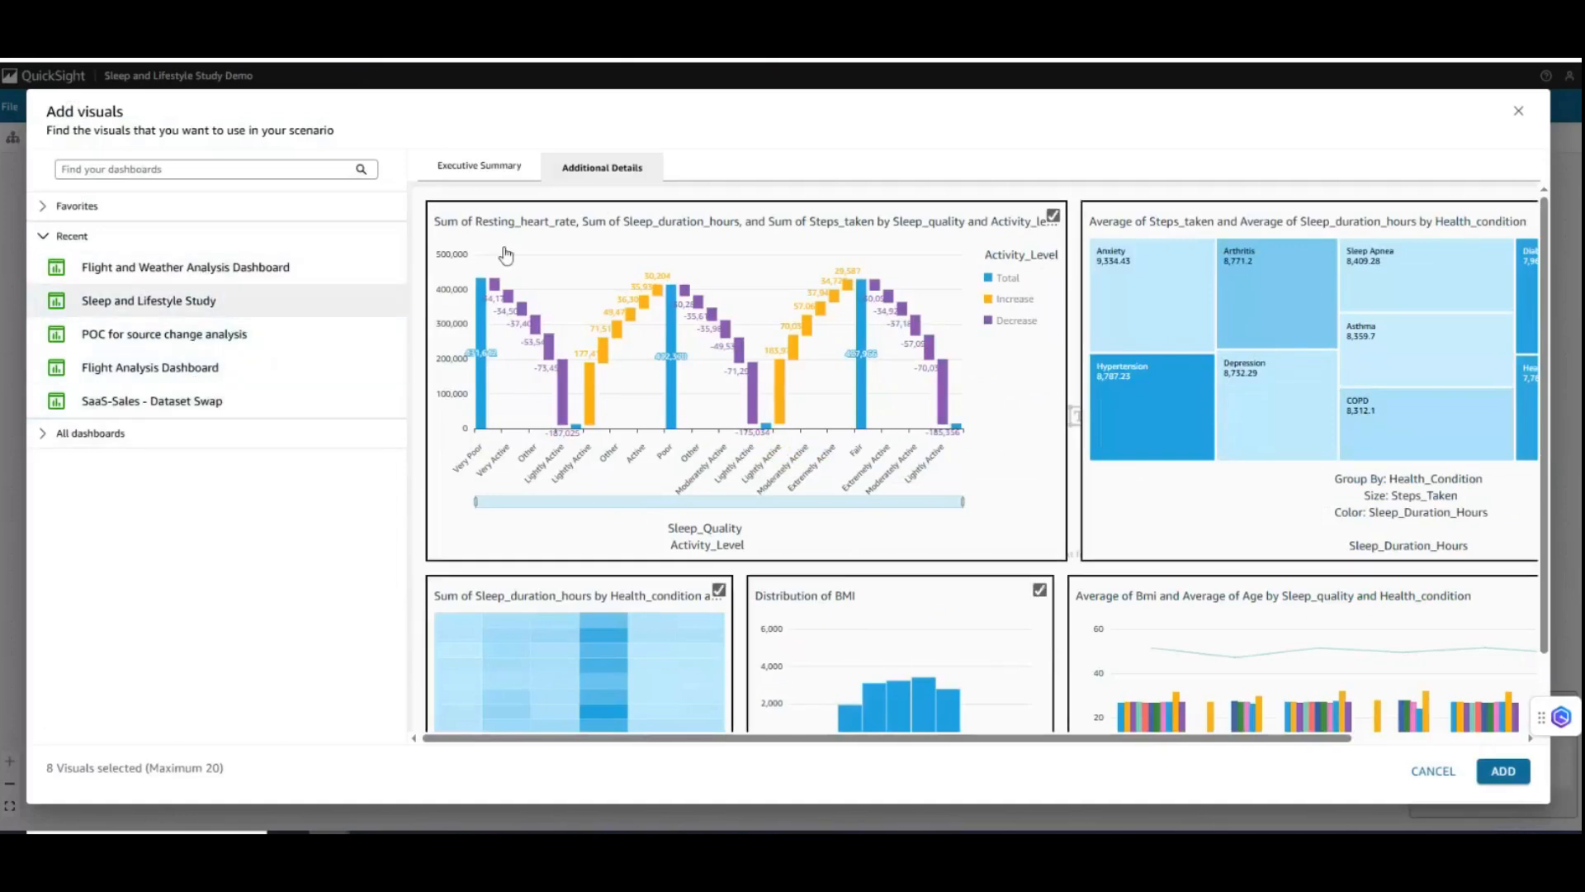
- On the Executive Summary sheet, also select the Resting_heart_rate, Bmi, Average of Steps_taken by Date and Average of Steps_taken by Country visuals
click(487, 170)
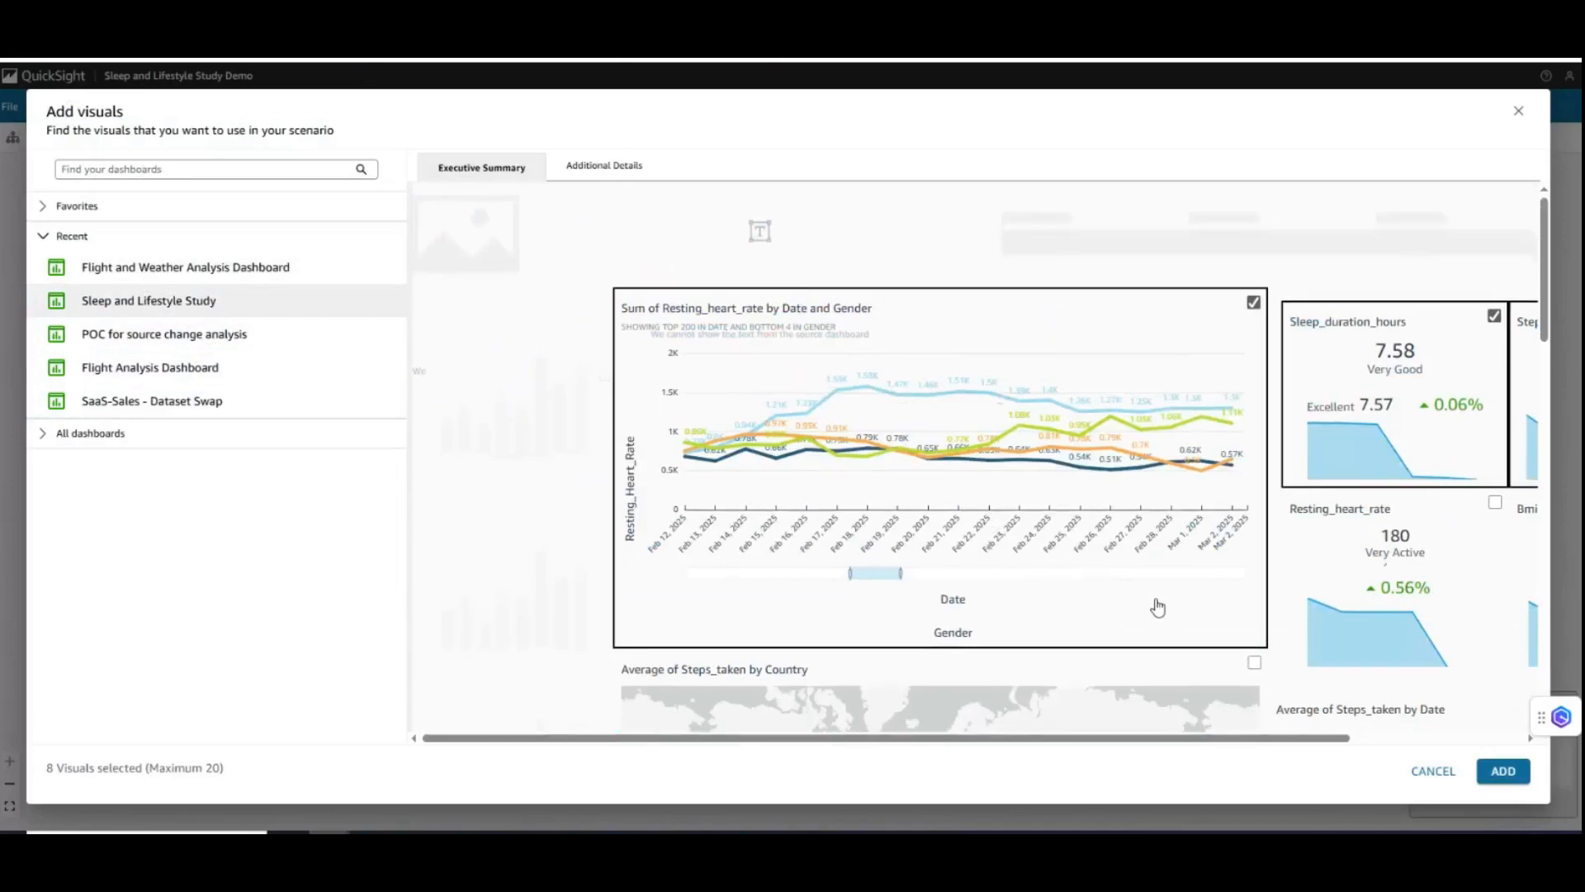
scroll(1157, 607, down, 2)
click(1441, 437)
click(1456, 621)
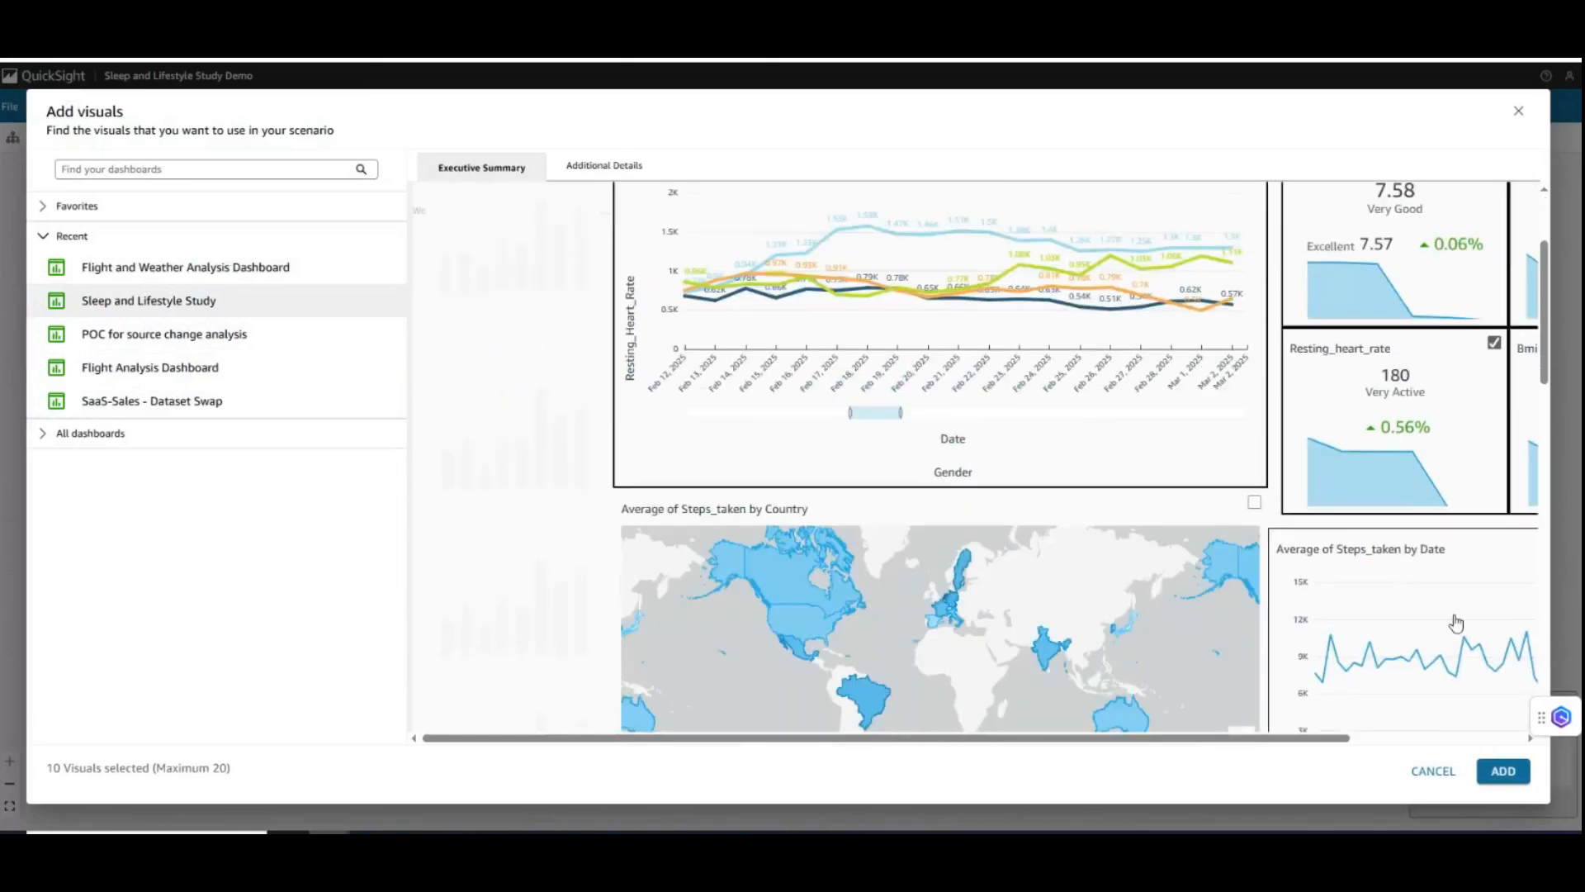
click(1218, 608)
- Select the Executive Summary sheet's remaining scatter plot, Steps_taken radar chart, Health_condition and Diet_type record count diagram, and stacked Sleep_duration_hours bar chart
scroll(1218, 609, down, 5)
click(1064, 560)
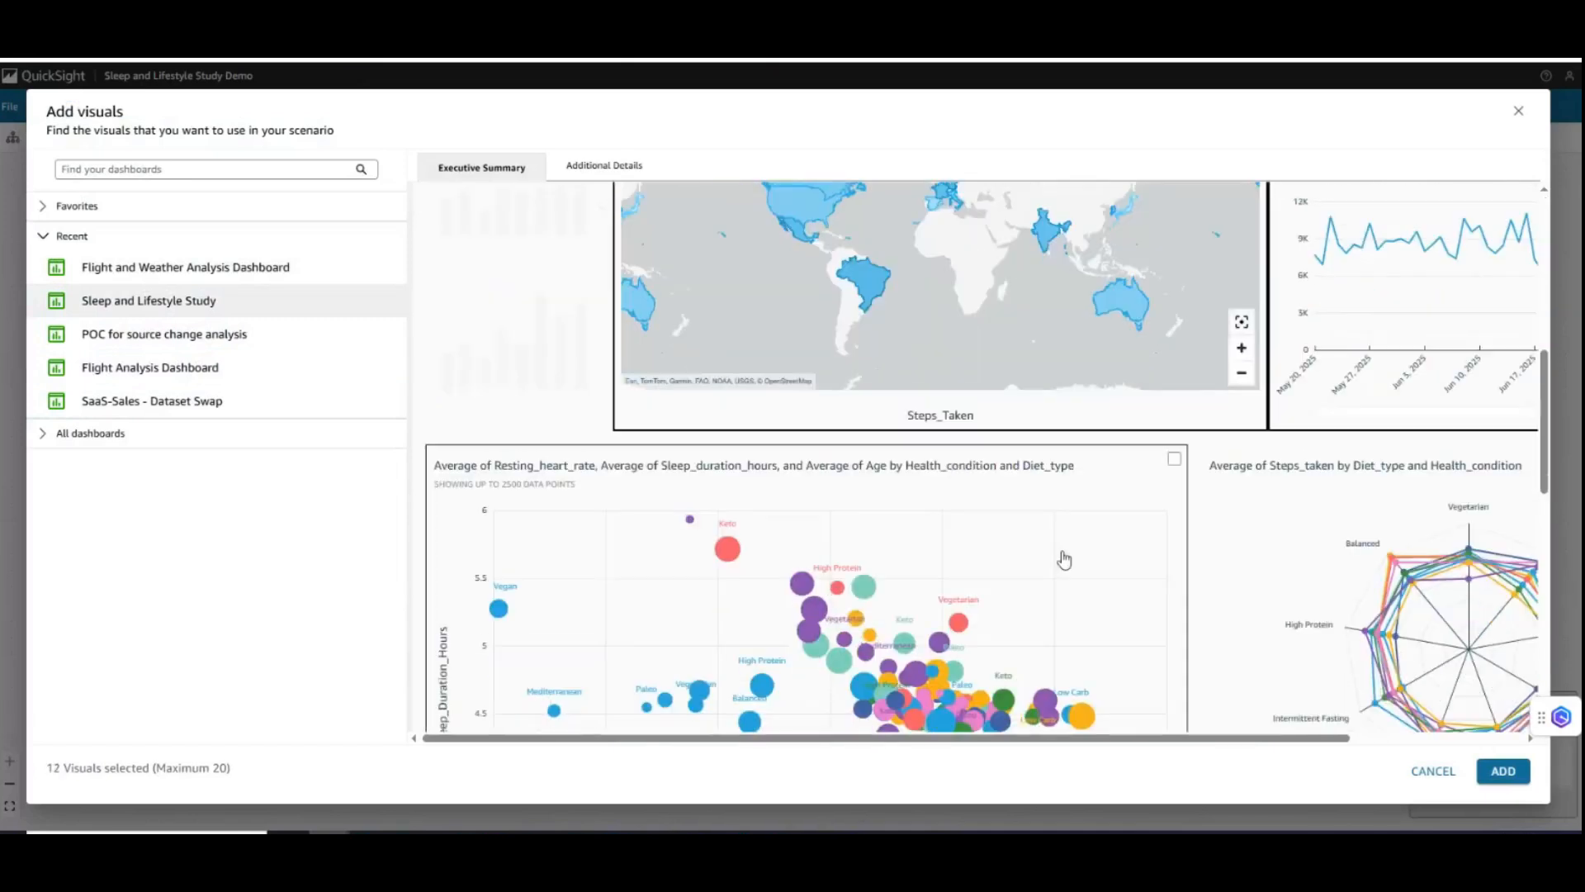
click(1065, 560)
click(1345, 551)
scroll(938, 545, down, 5)
click(936, 543)
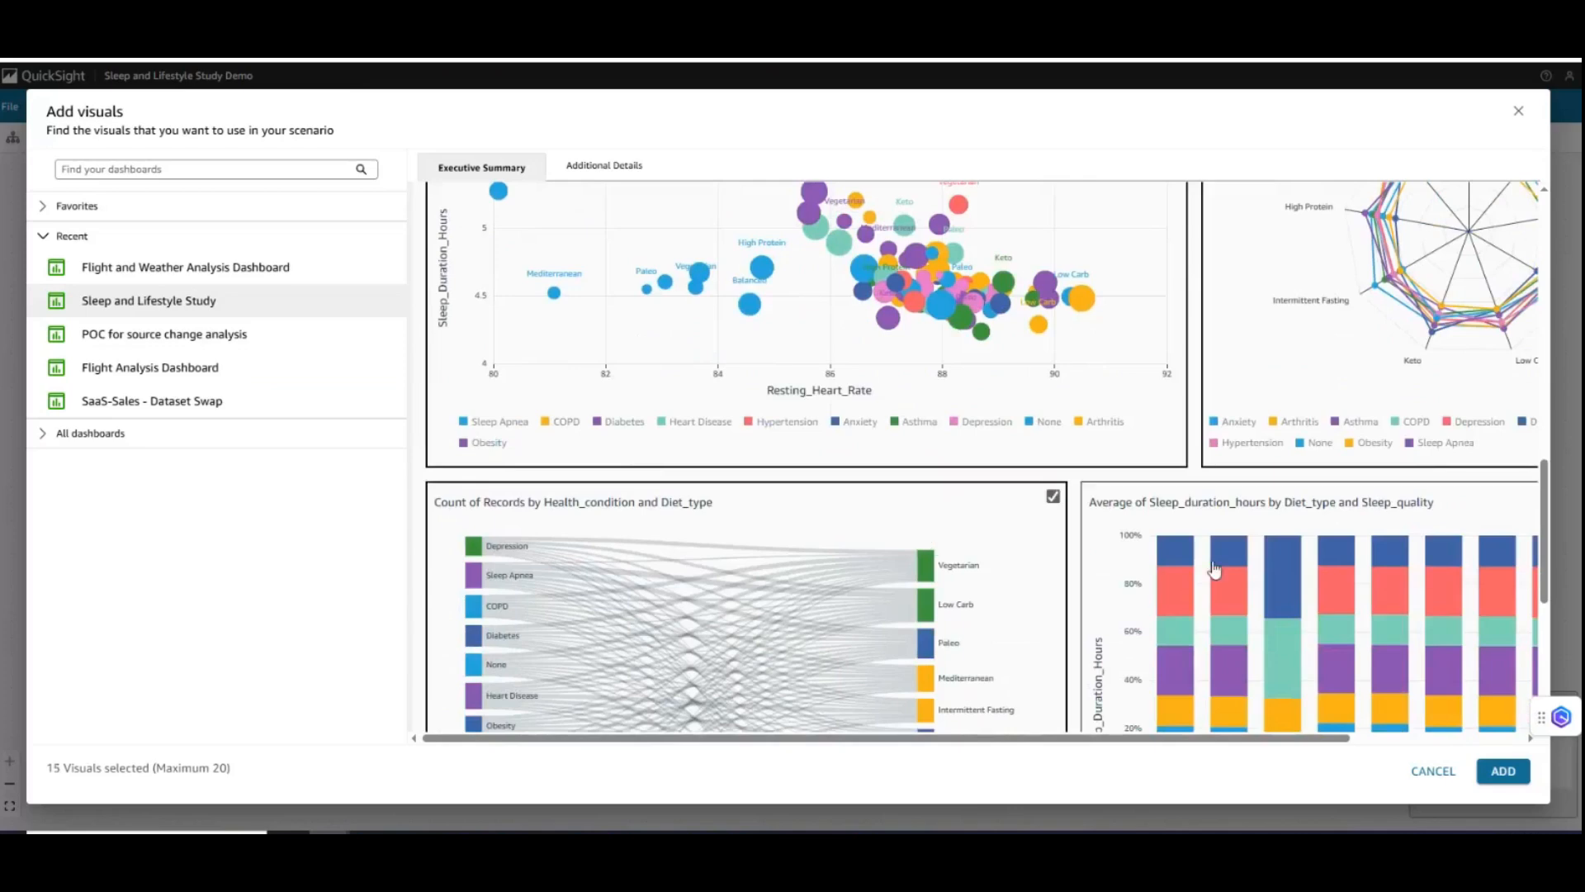
click(1214, 568)
scroll(1214, 611, up, 10)
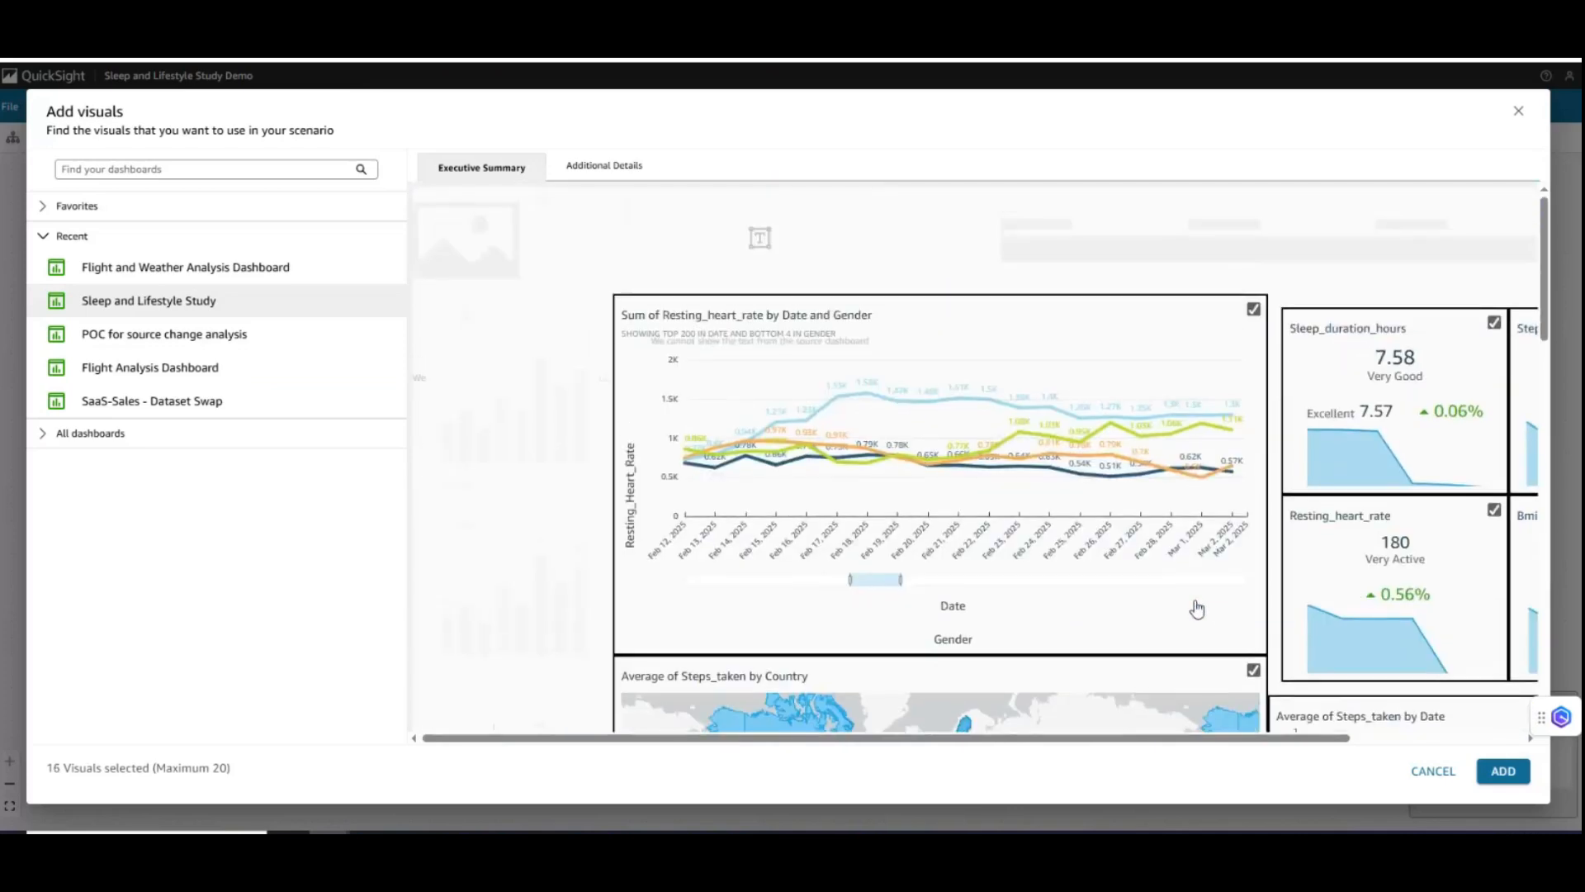
- Check the selections on the Additional Details sheet and add the selected visuals to the scenario
click(621, 163)
scroll(1186, 631, down, 2)
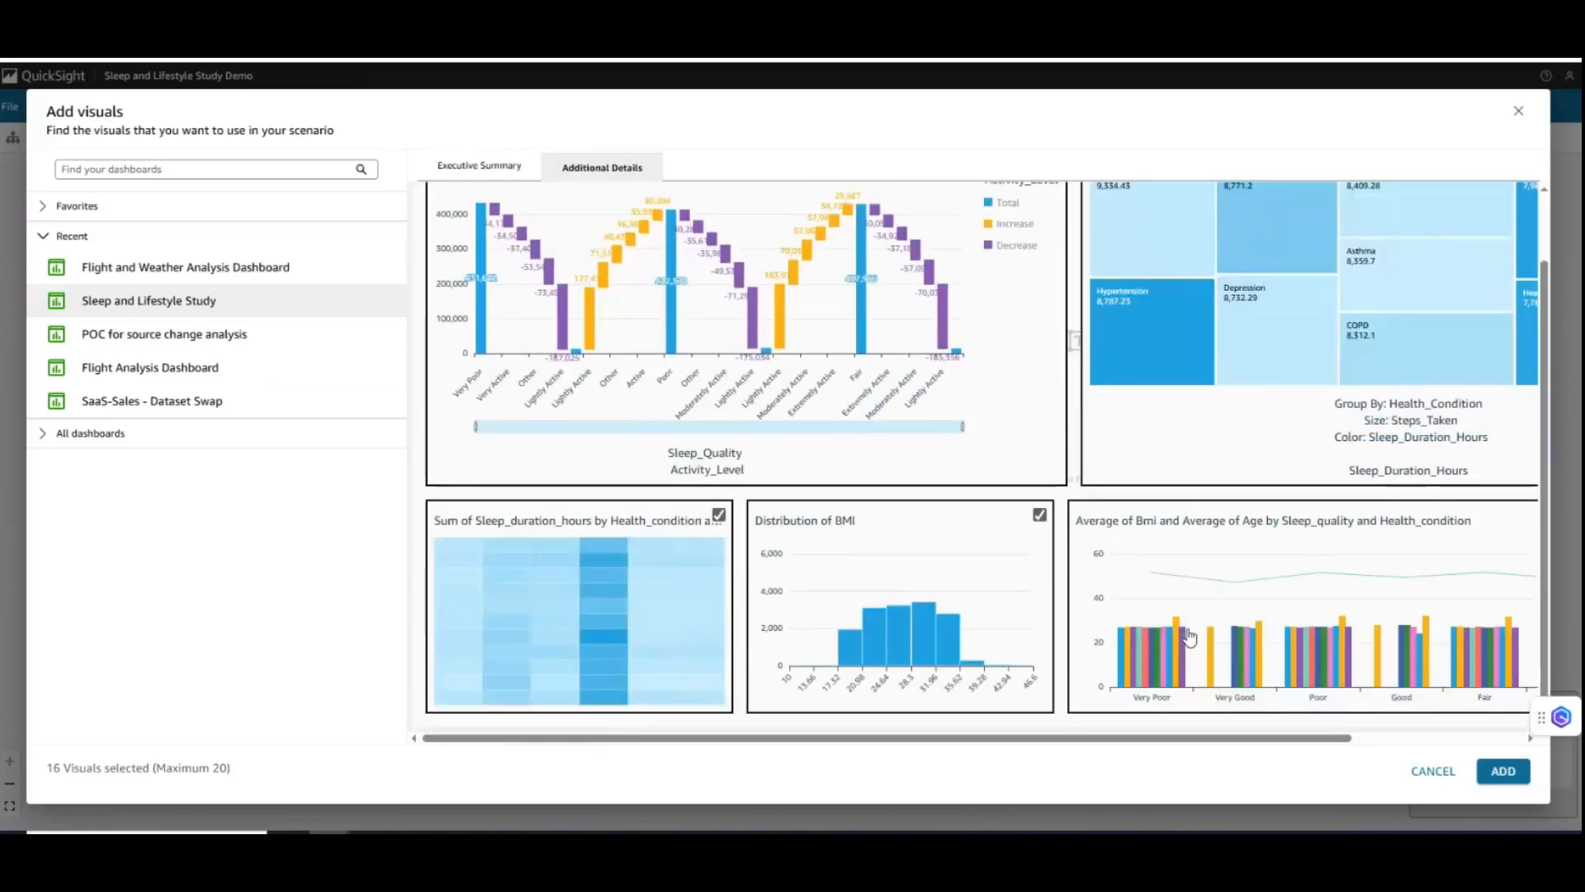
click(1509, 776)
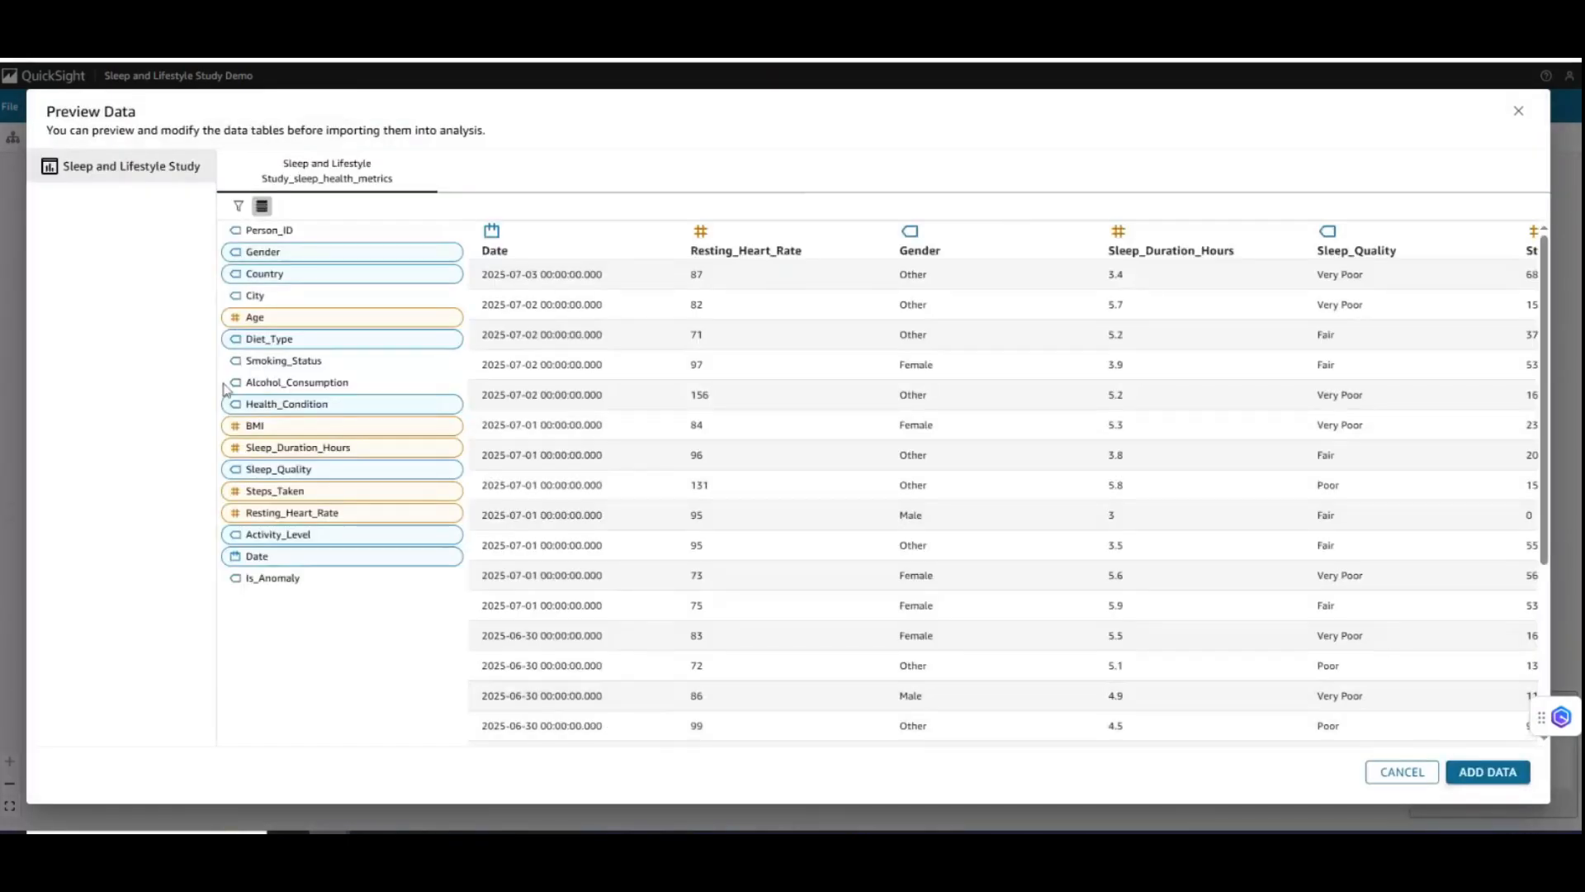
- Include the Smoking_Status, Alcohol_Consumption and City columns in the Sleep and Lifestyle Study data and add the data to the scenario
click(367, 365)
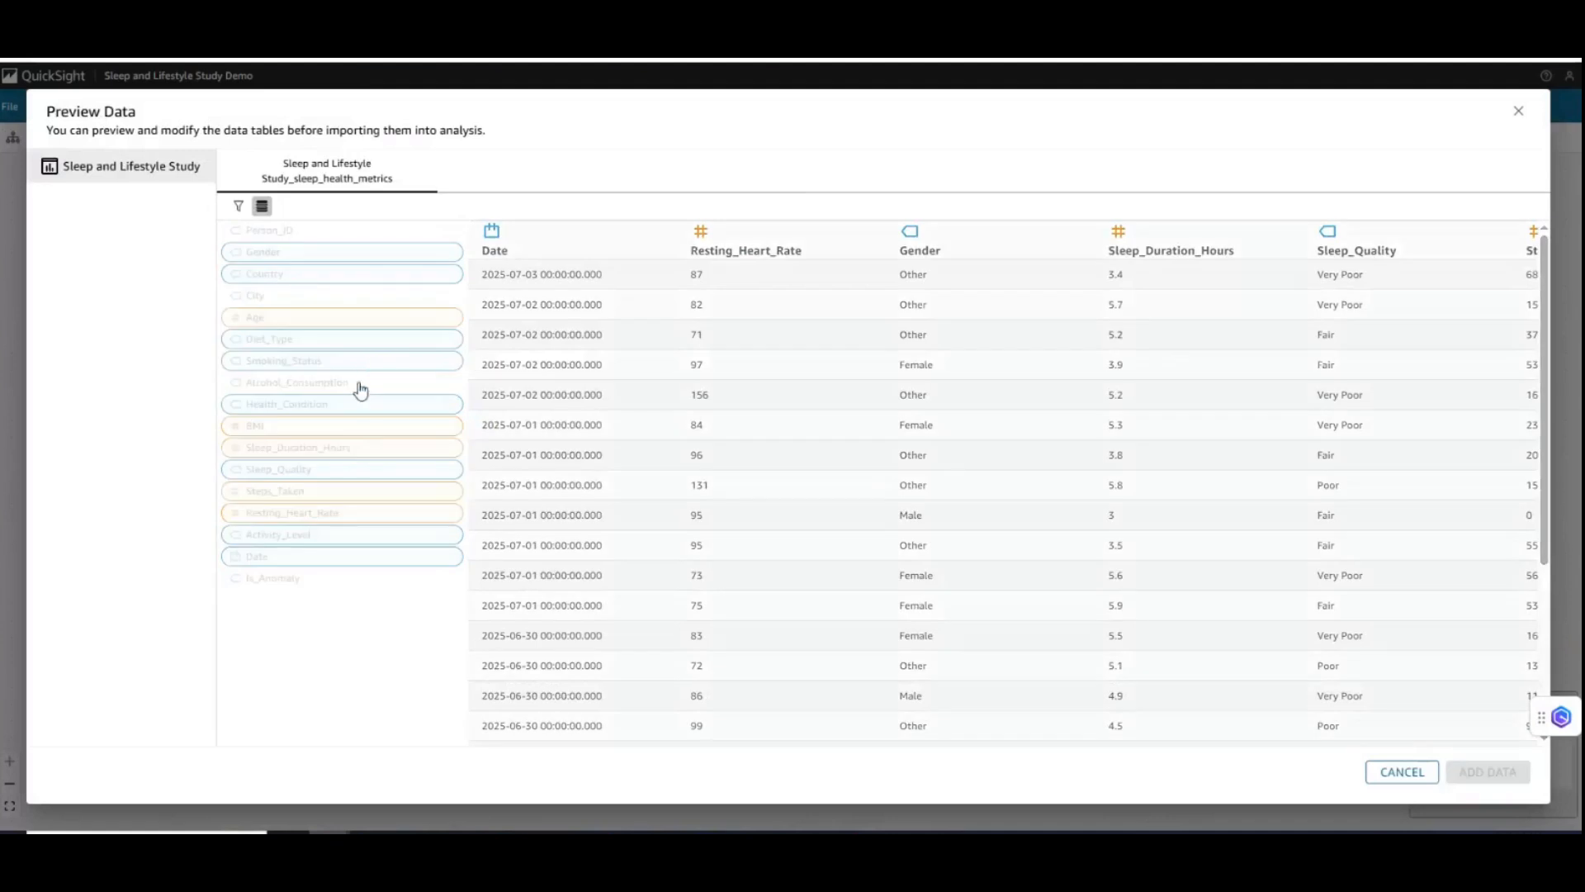
click(362, 388)
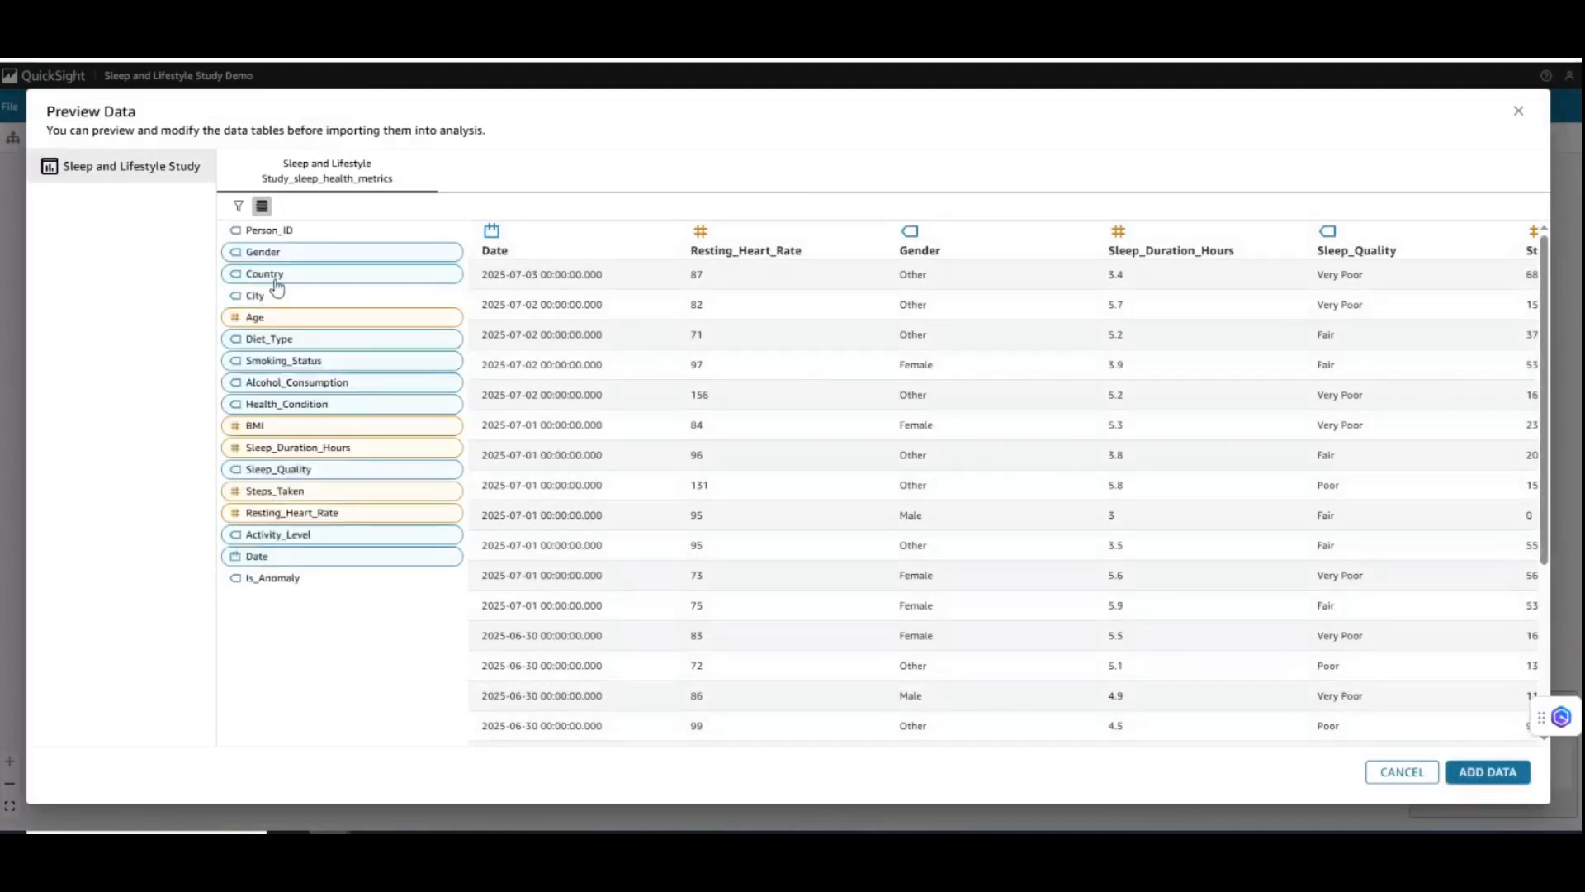
click(273, 297)
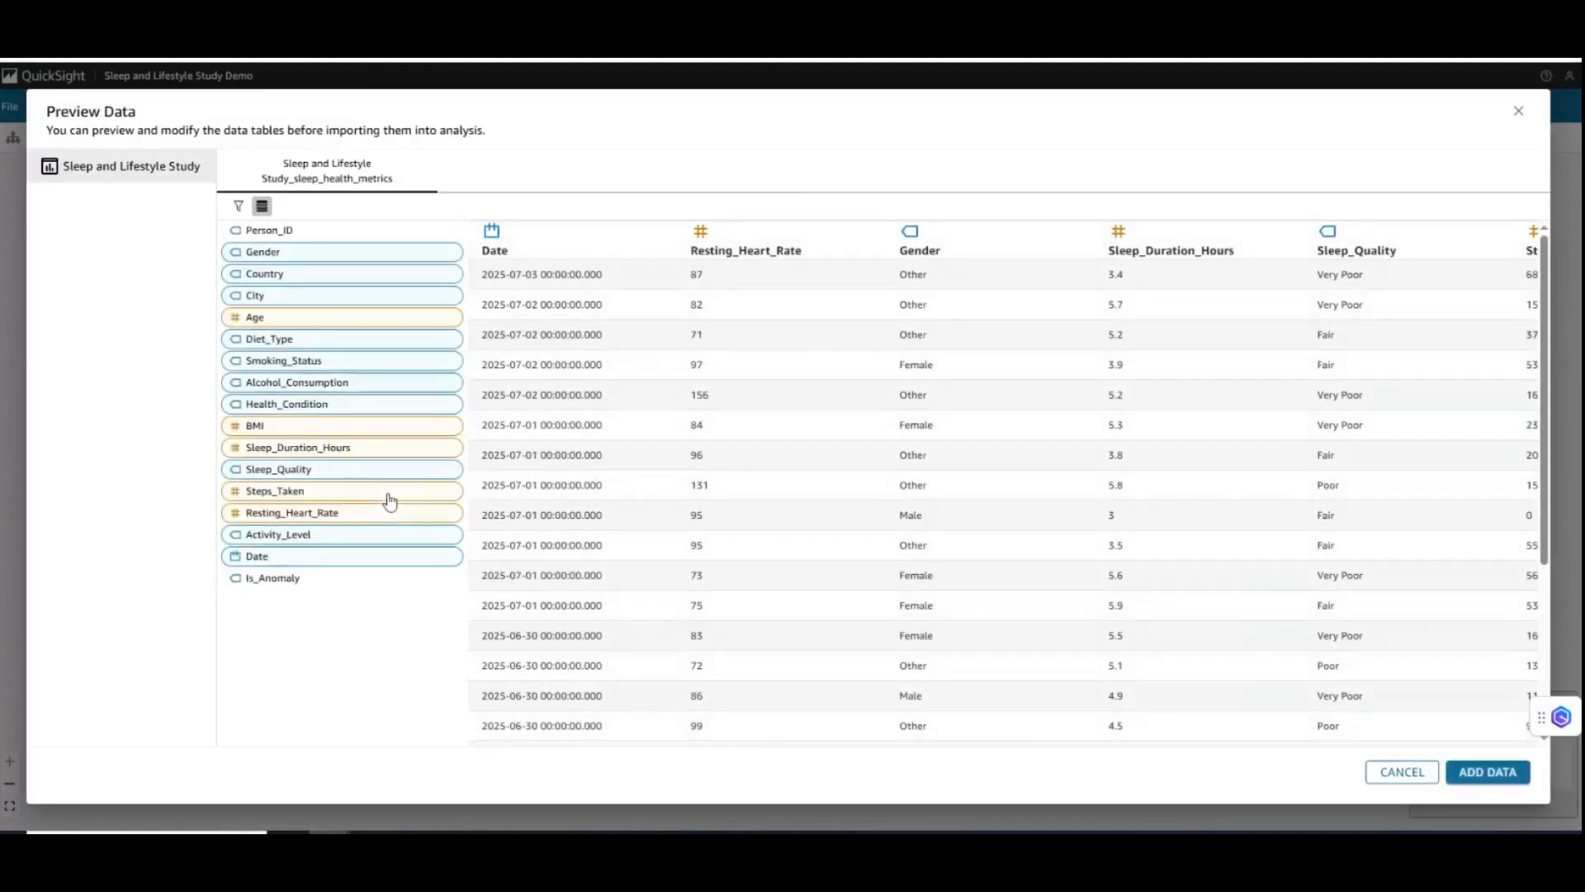
click(1486, 773)
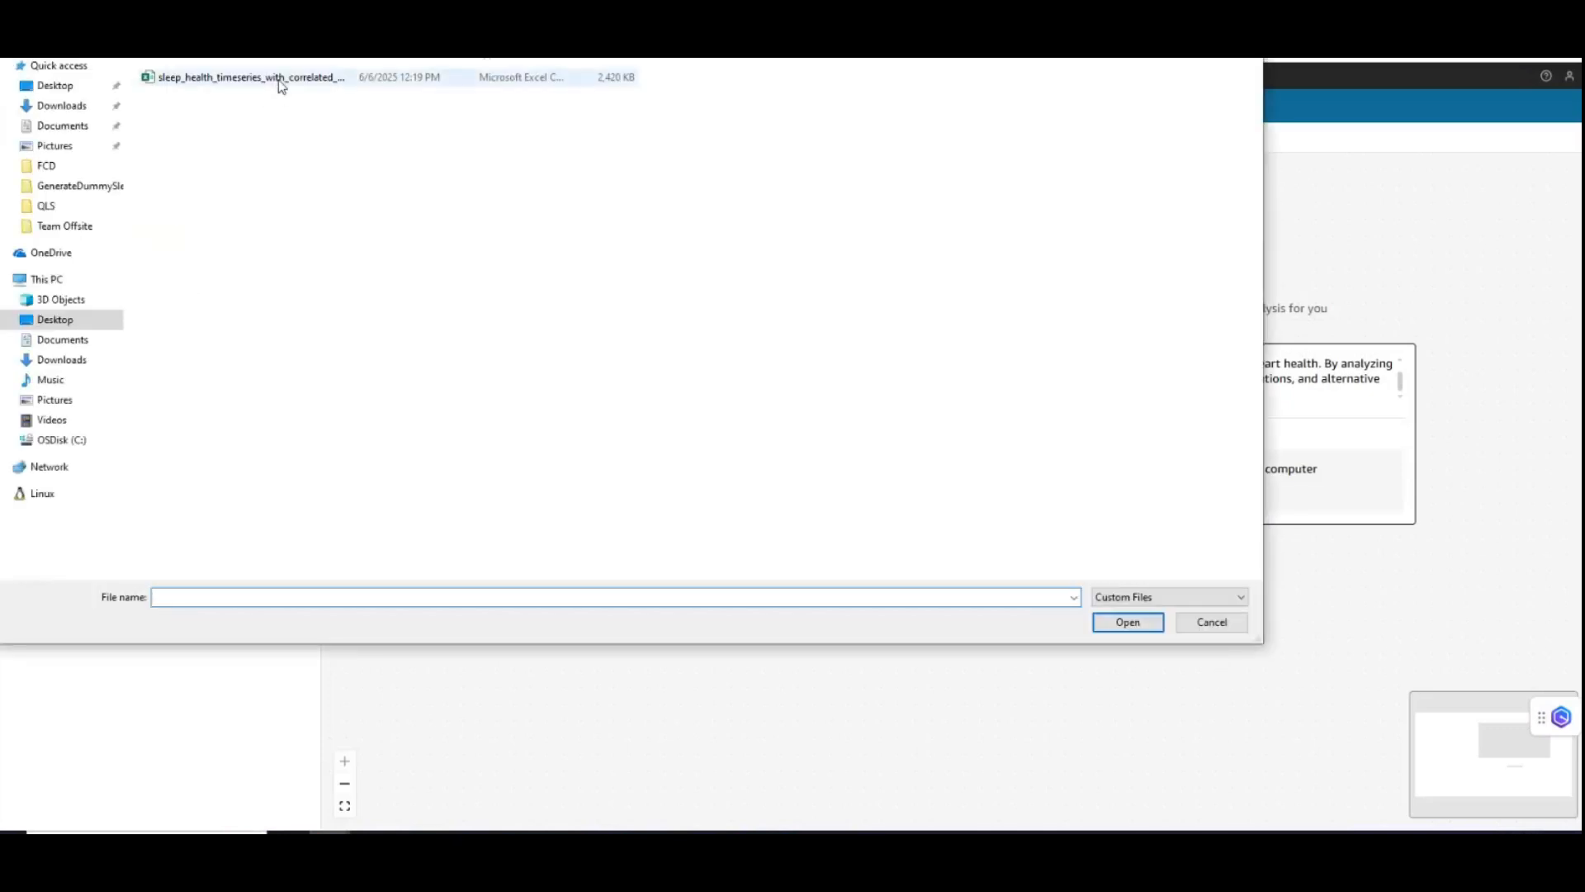
- Upload the file sleep_health_timeseries_with_correlated_anomalies.csv from the desktop as additional scenario data
click(277, 87)
click(1127, 625)
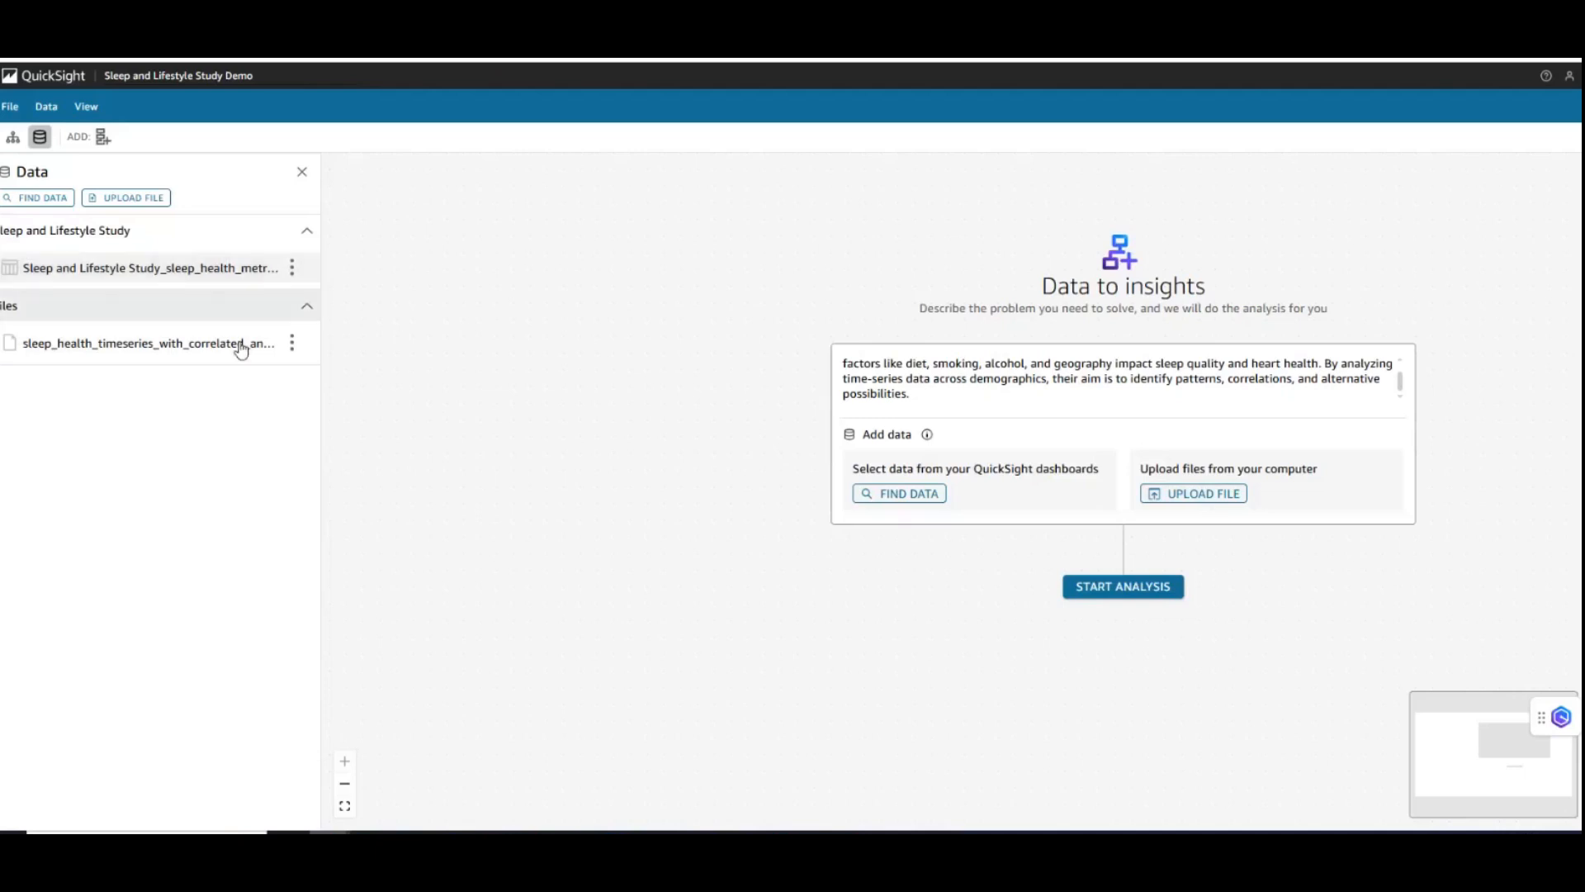
- Open the Sleep and Lifestyle Study_sleep_health_metrics data and apply a custom filter list on Country that excludes India
click(293, 268)
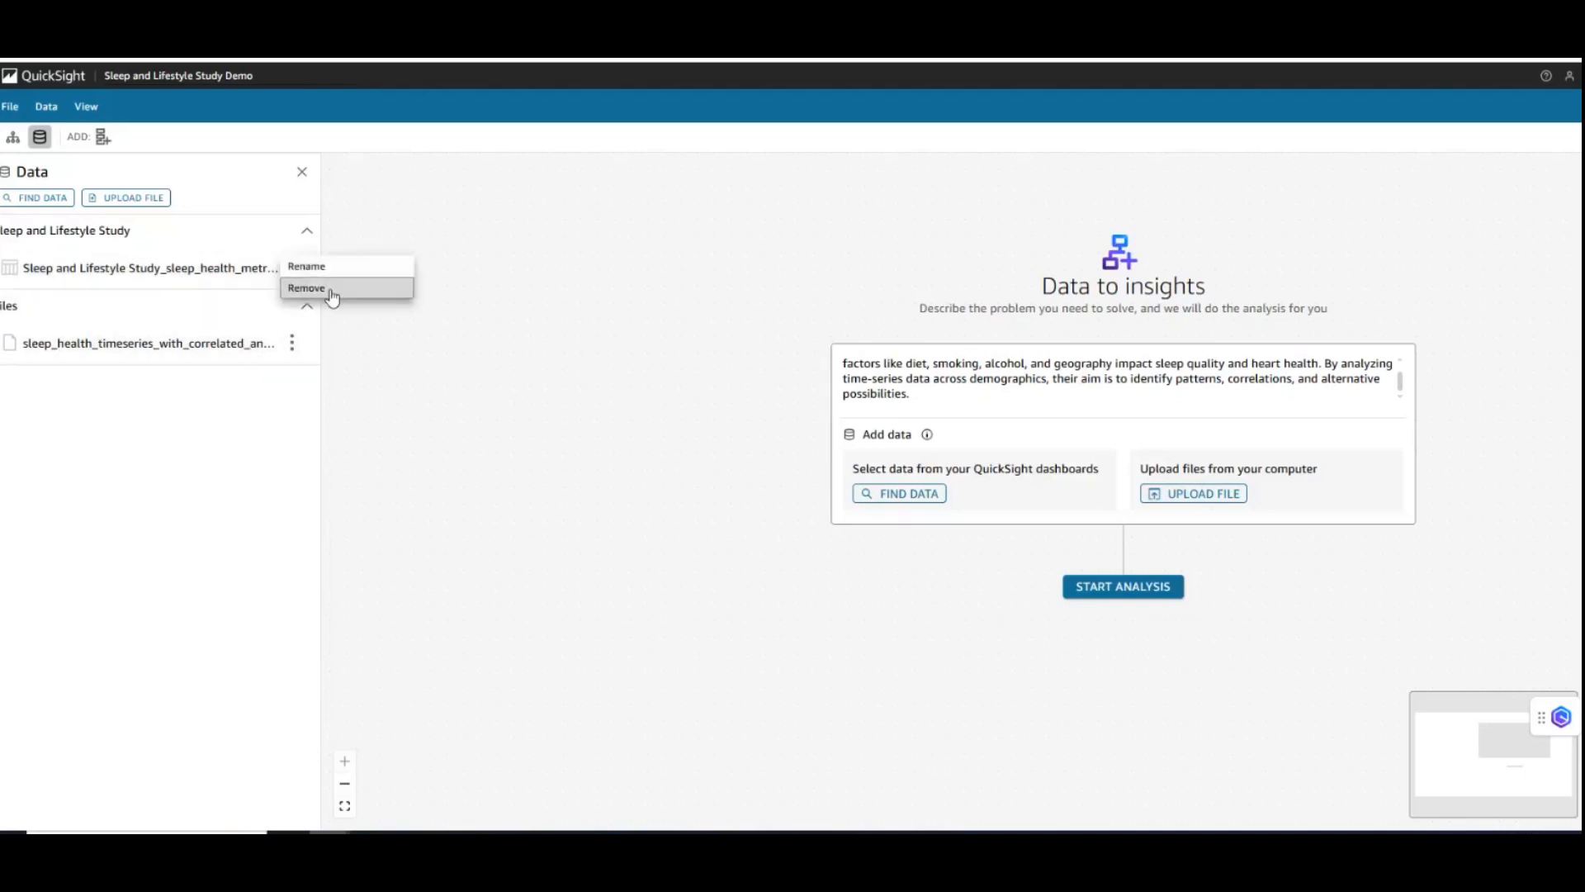
click(207, 267)
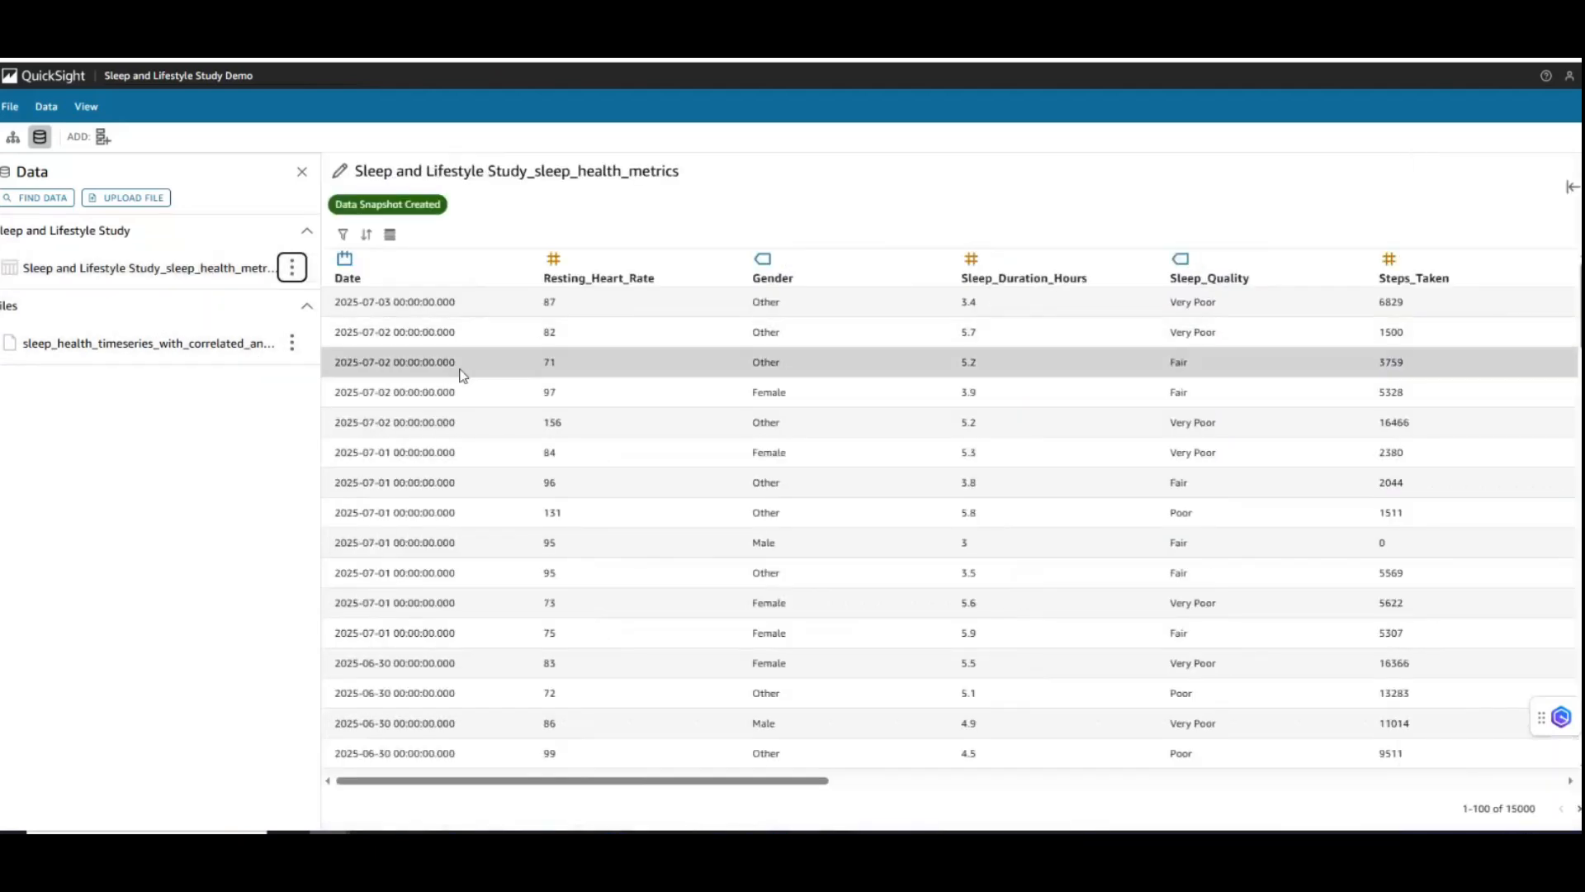
click(347, 235)
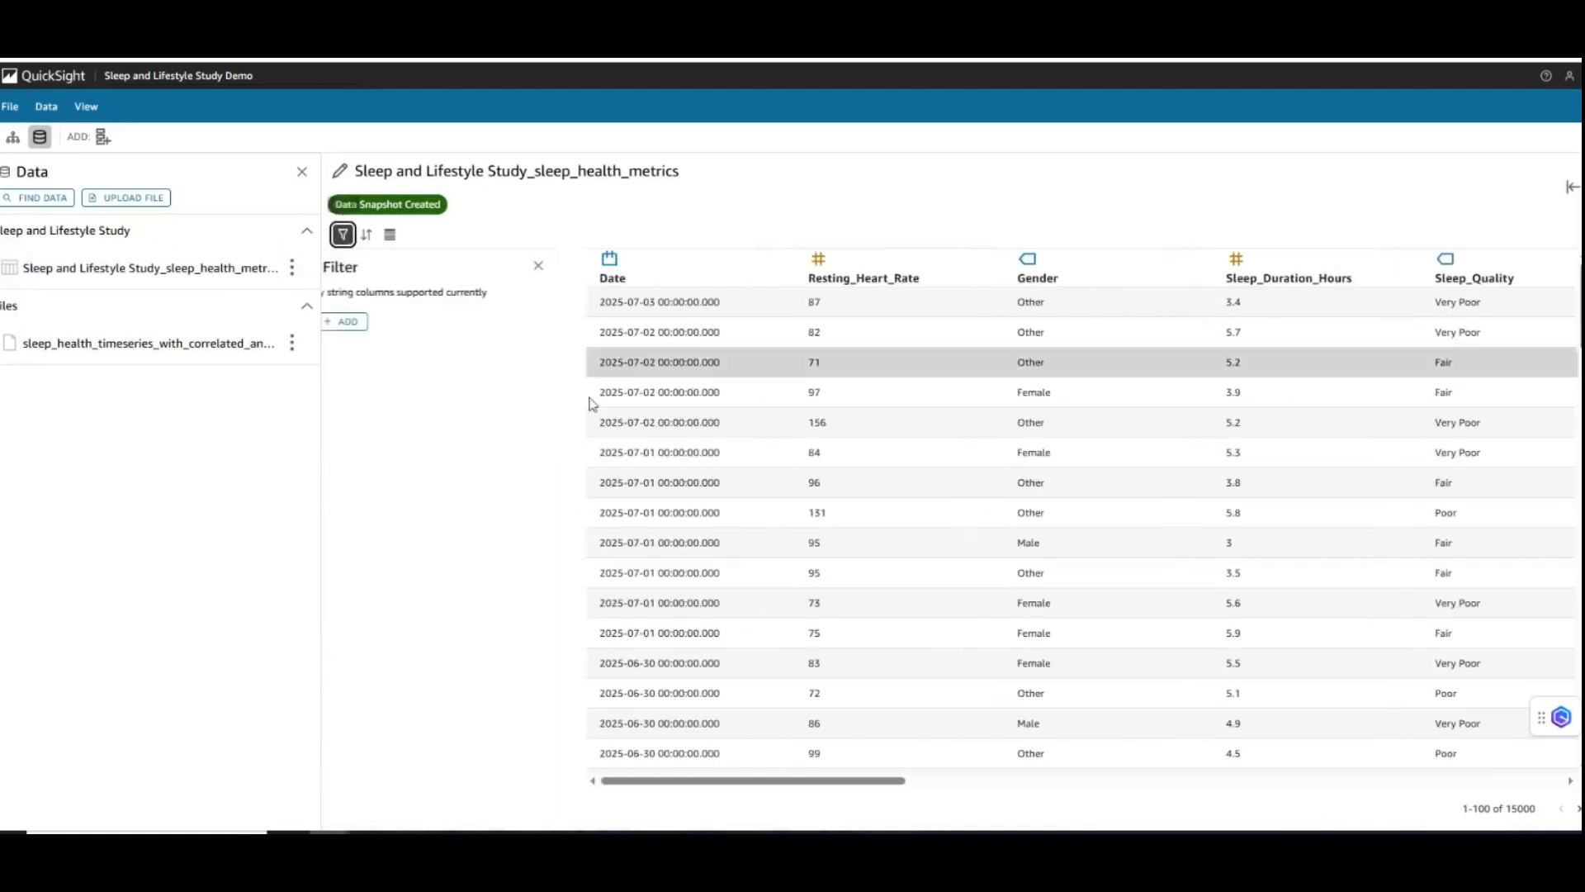
click(393, 328)
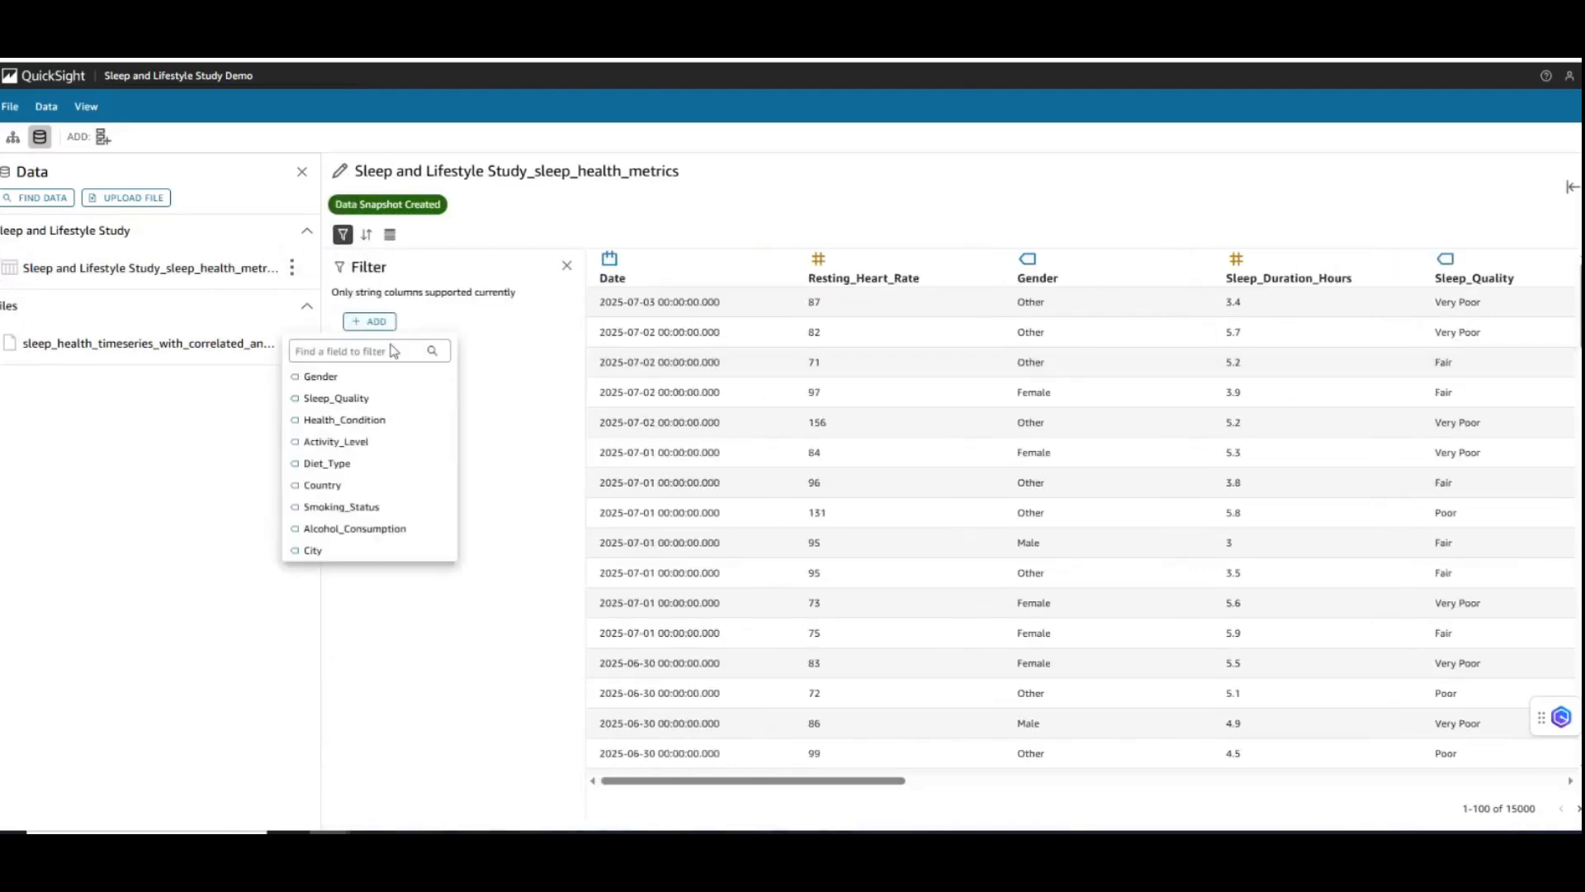
click(388, 491)
click(392, 376)
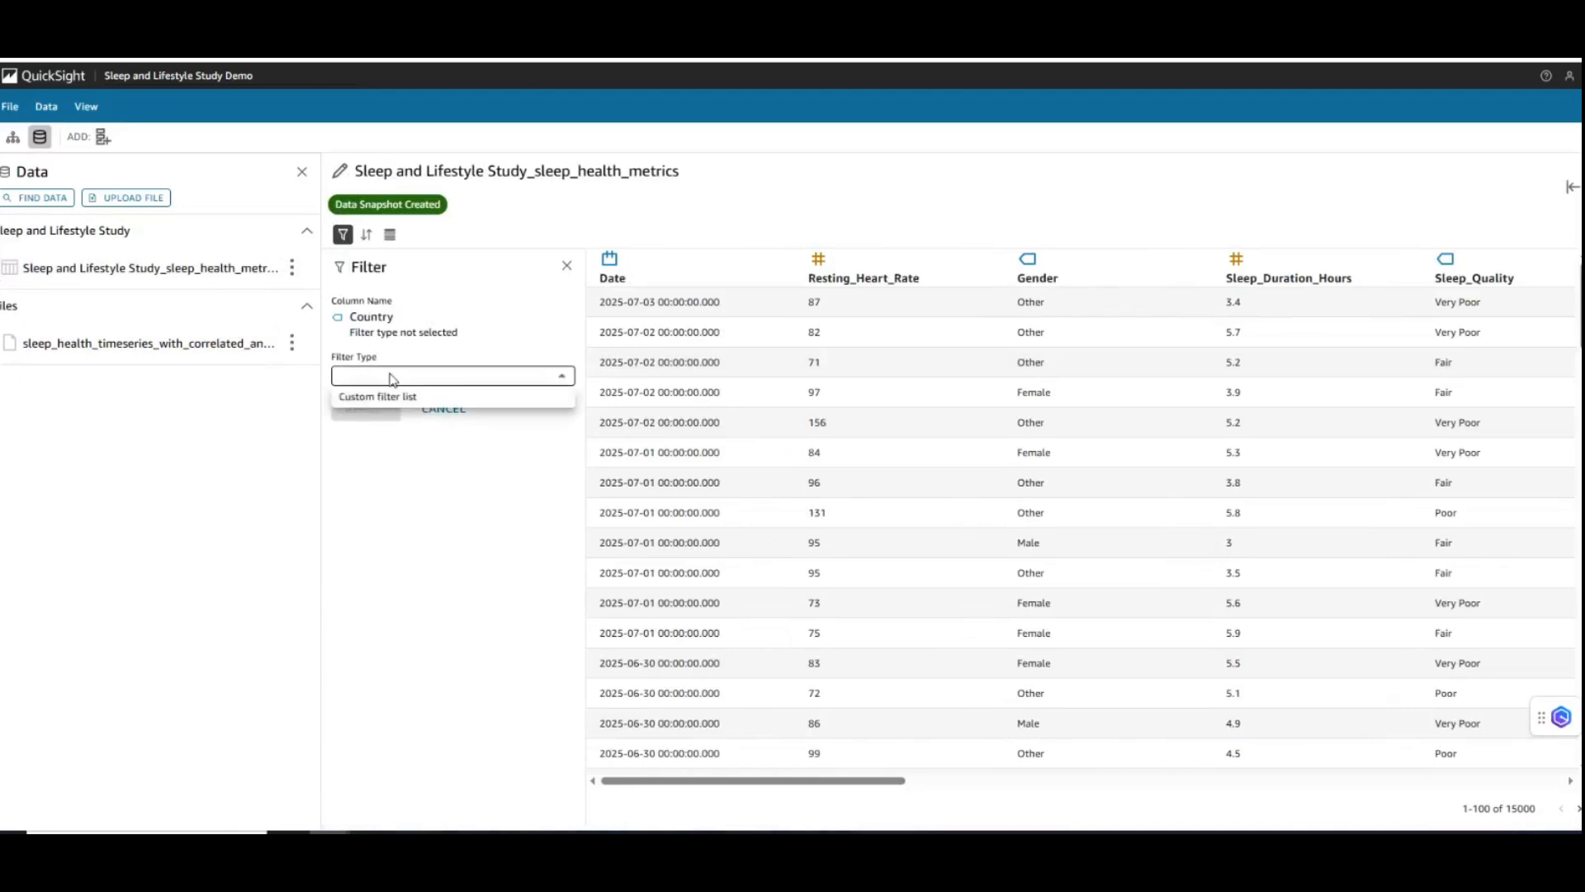
click(389, 397)
click(388, 421)
click(388, 464)
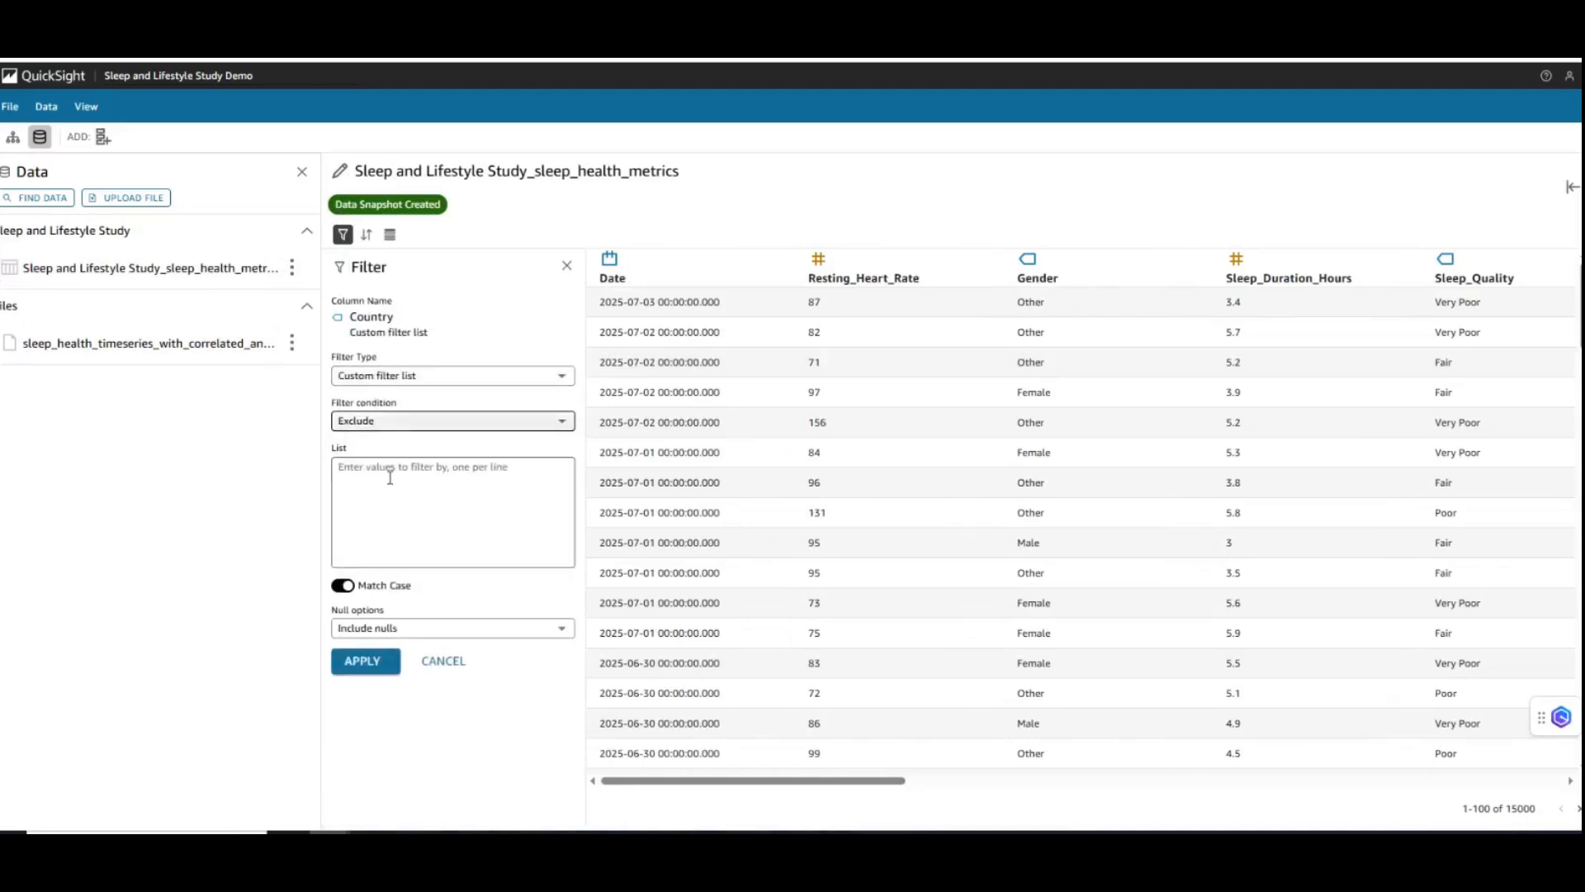
click(389, 477)
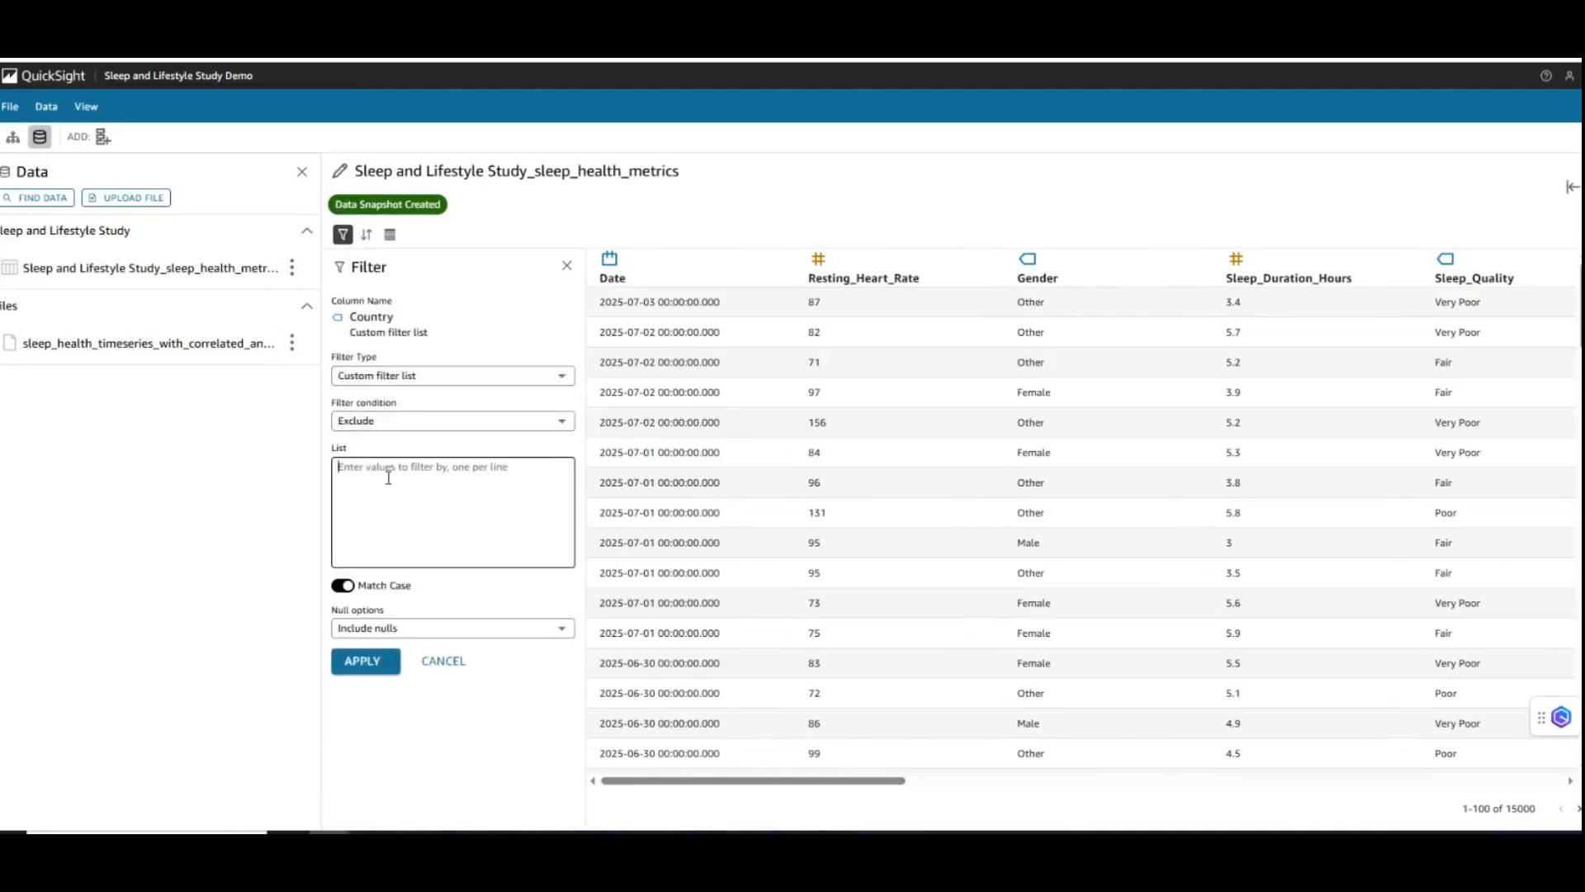
text(India)
click(384, 668)
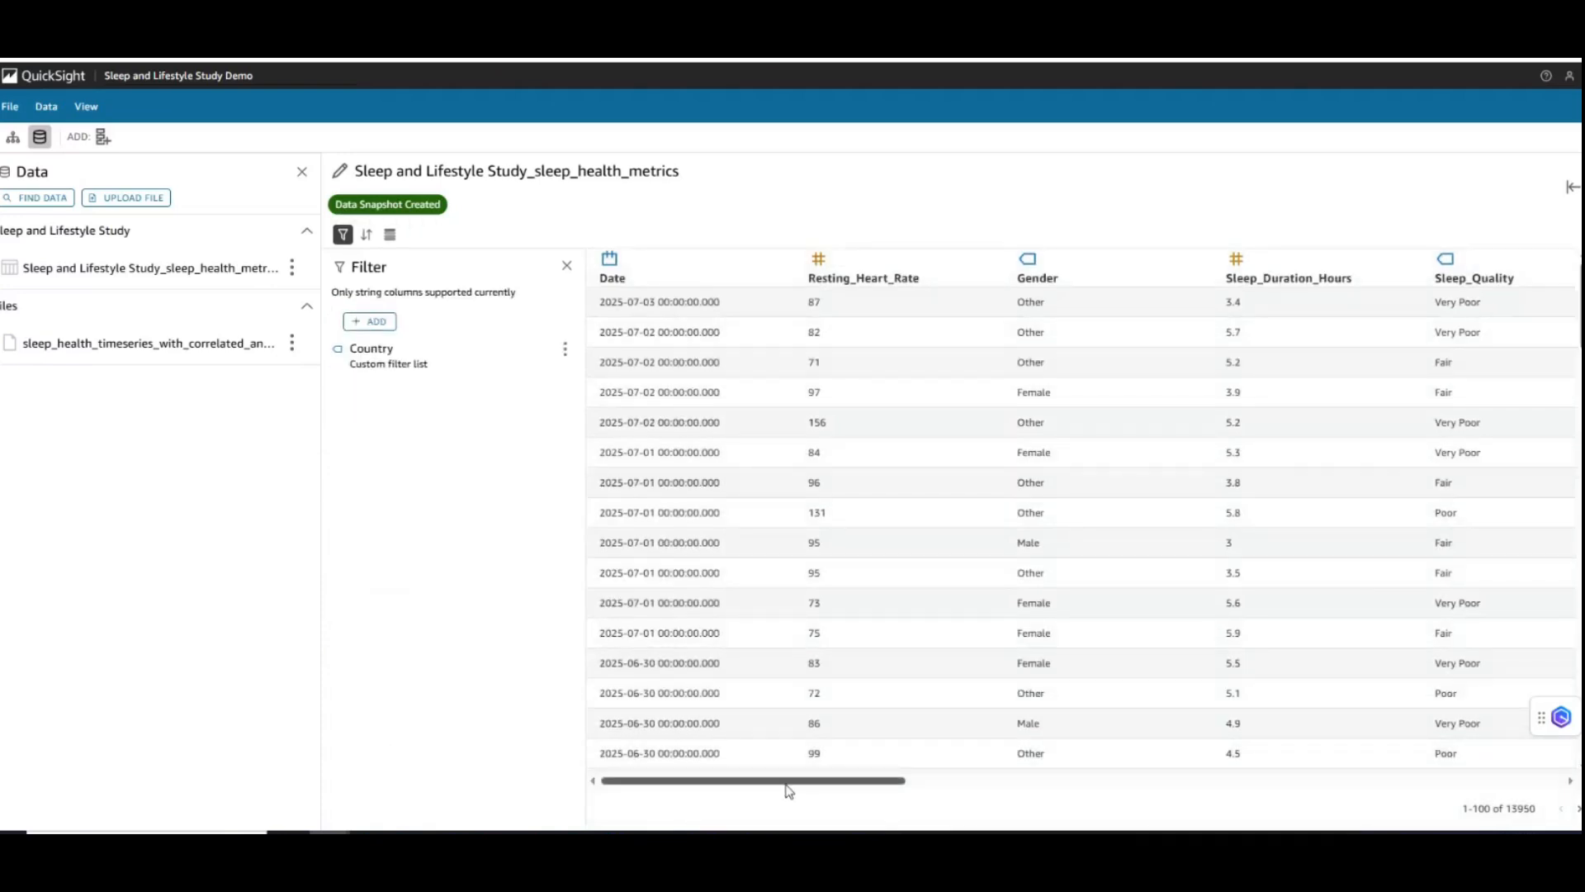
- Delete the Country filter from the sleep_health_metrics data and close its preview
drag(790, 791, 1178, 802)
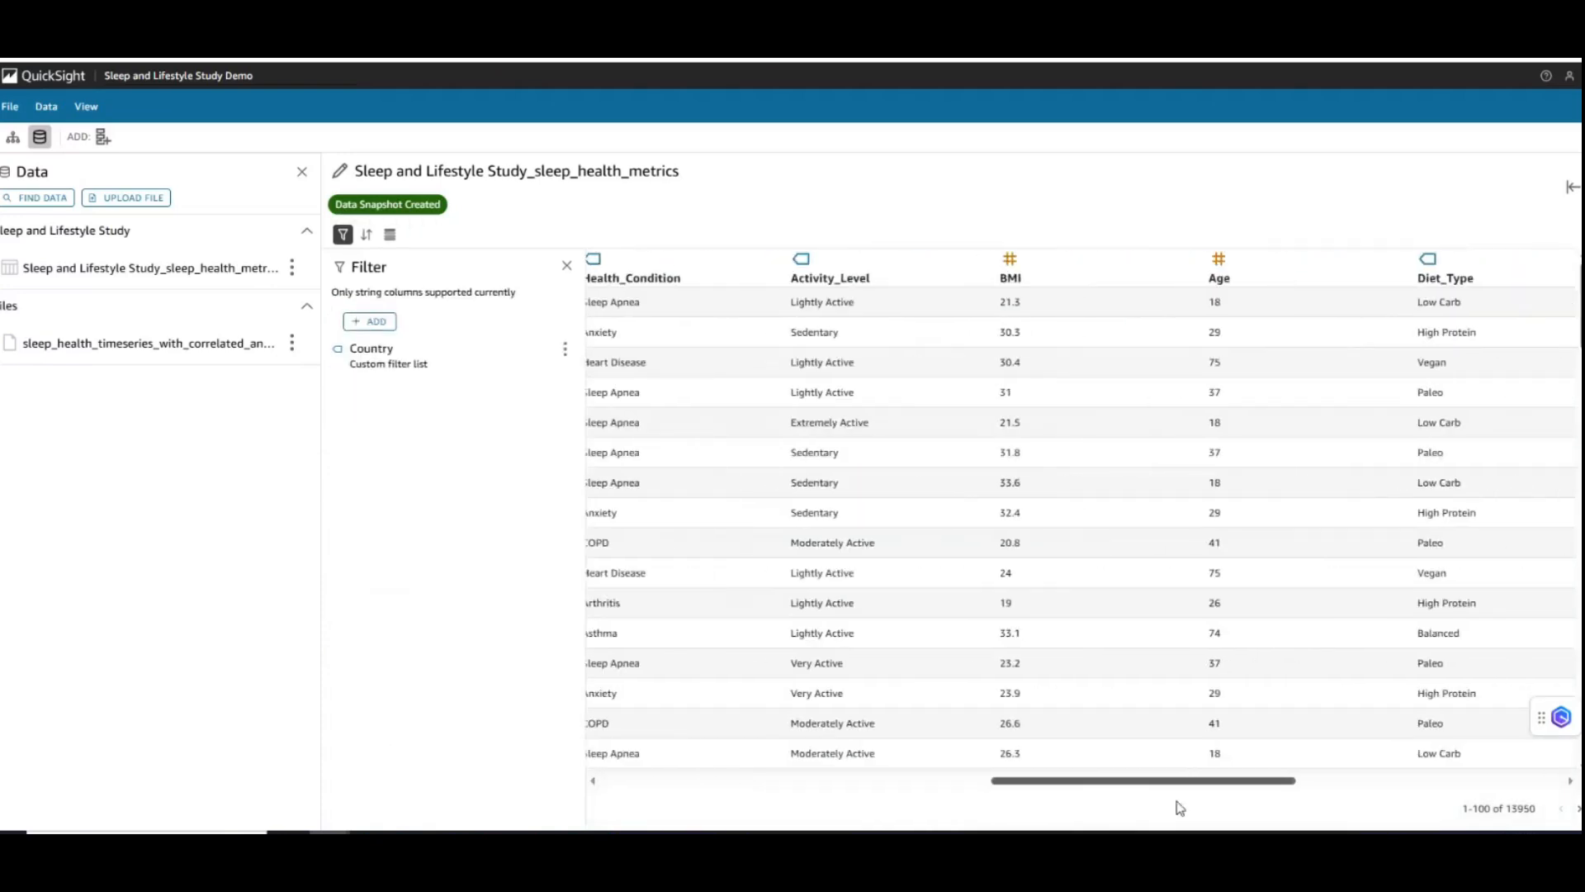
click(564, 348)
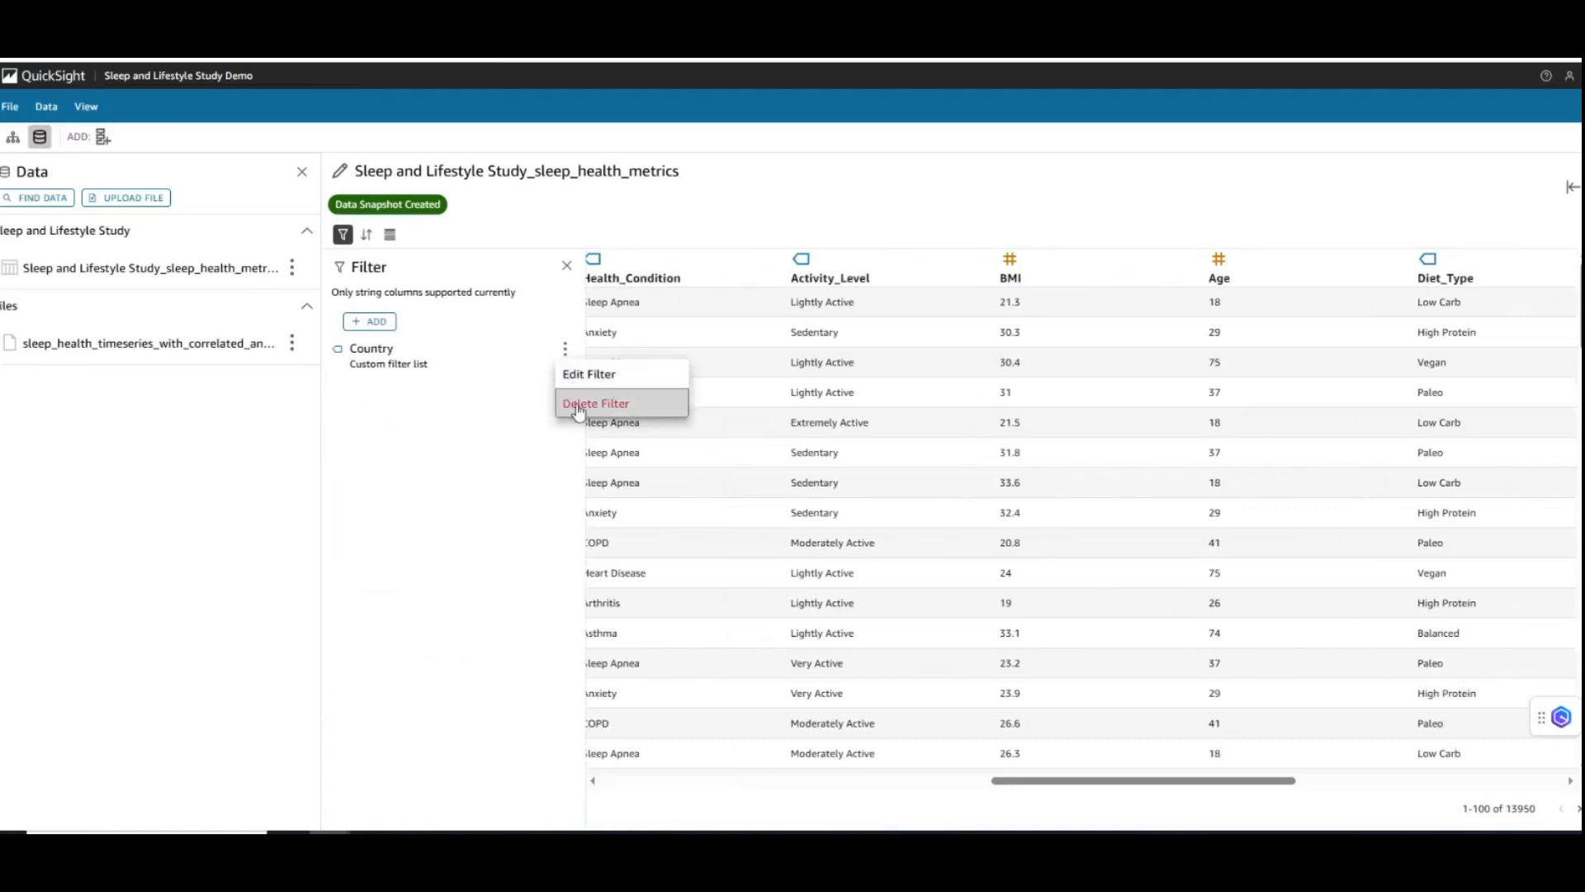
click(588, 400)
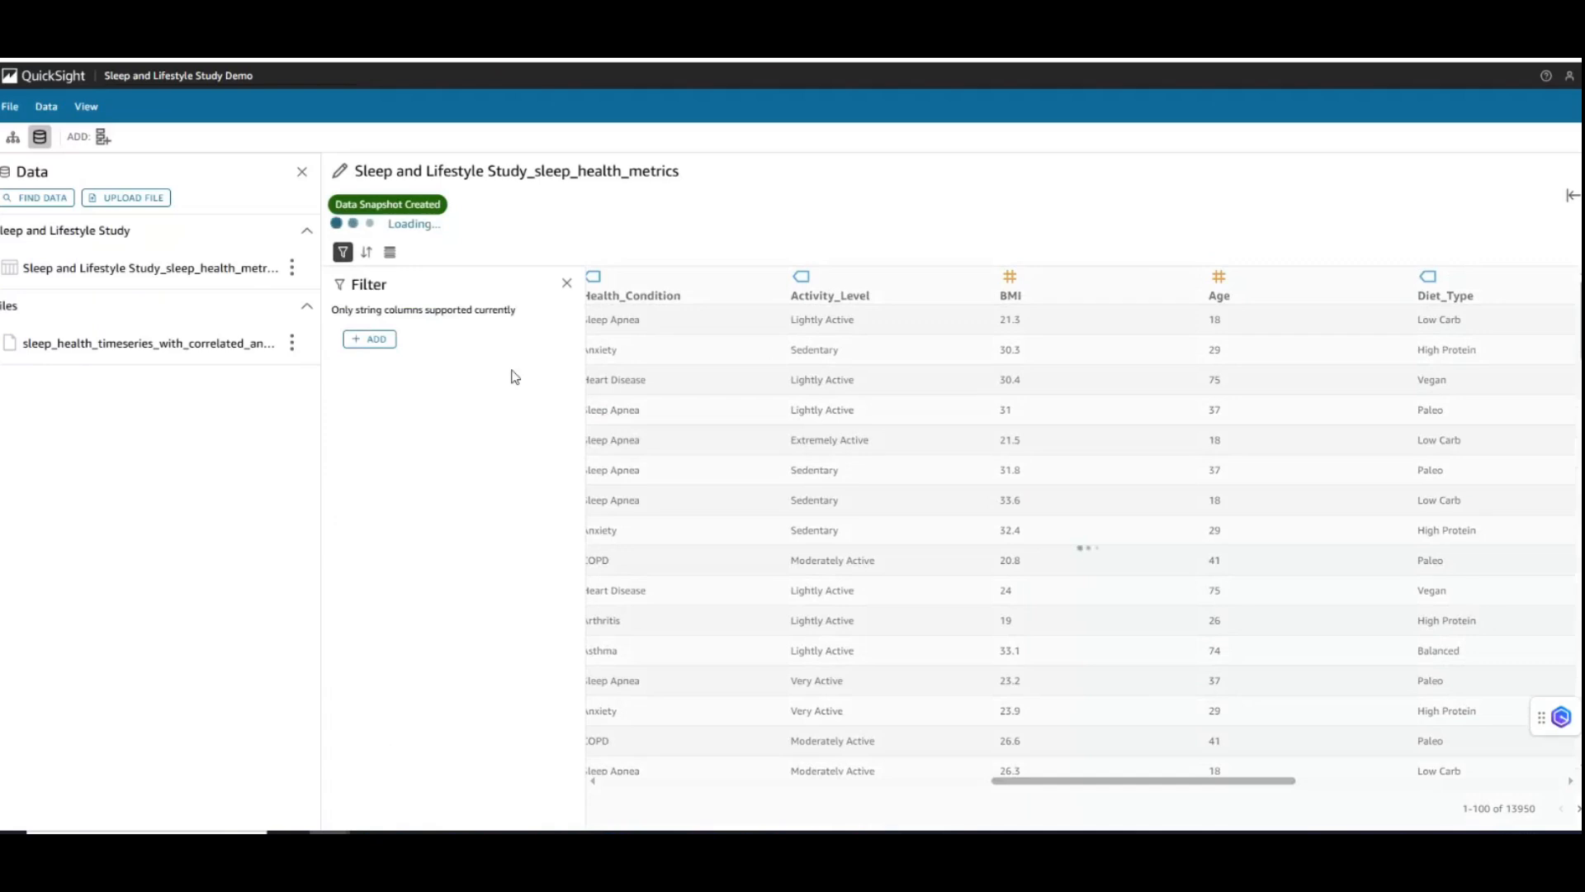
click(1571, 195)
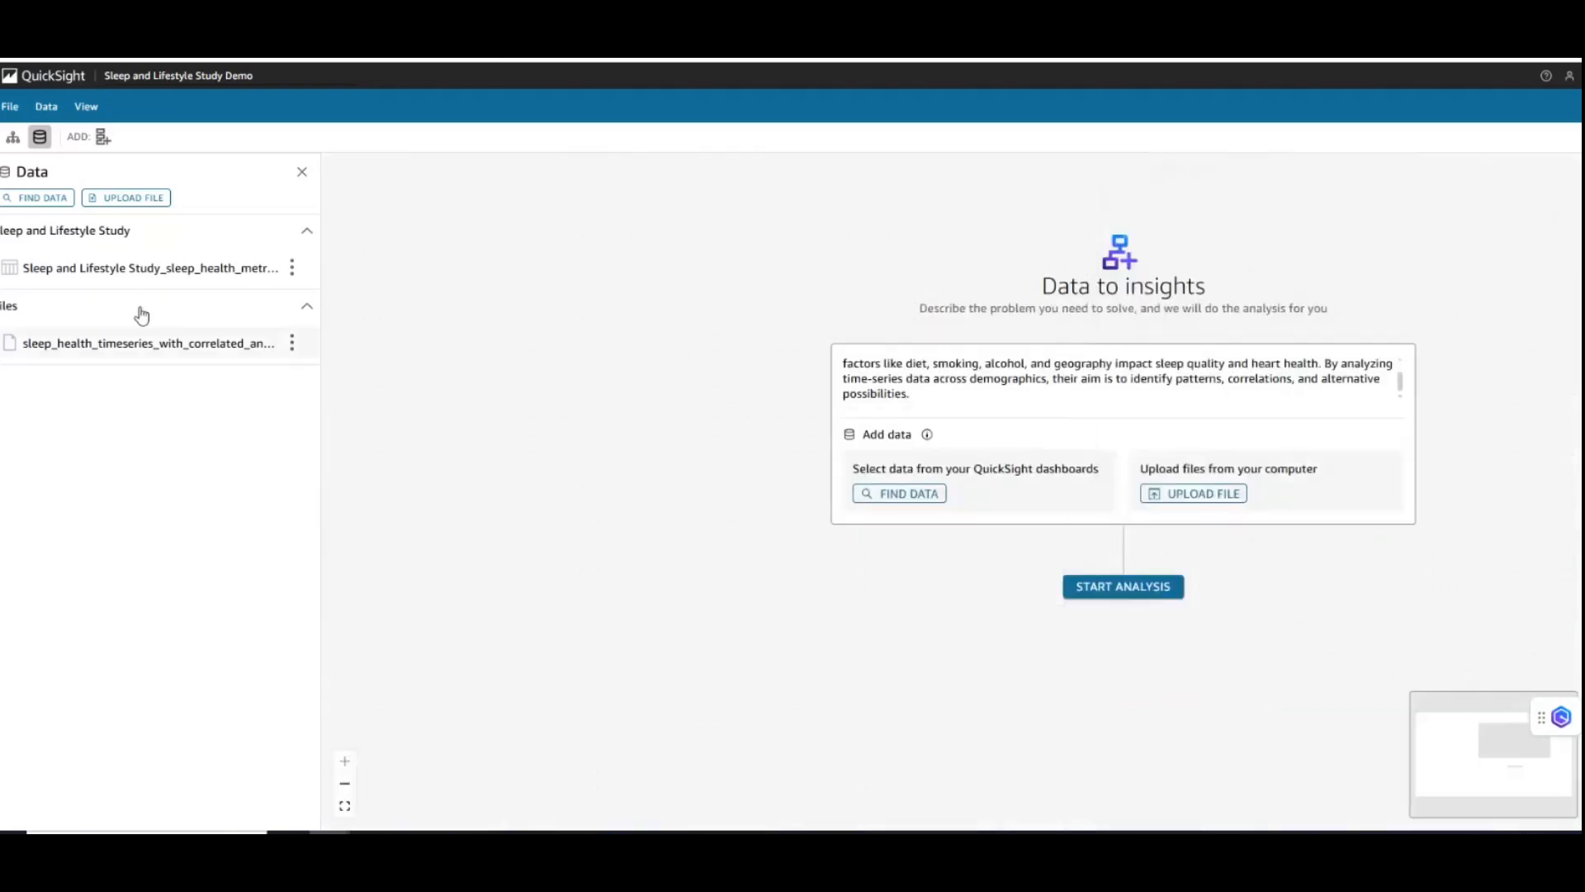
- View the rows of the uploaded sleep_health_timeseries_with_correlated_anomalies.csv file and close the preview
click(246, 354)
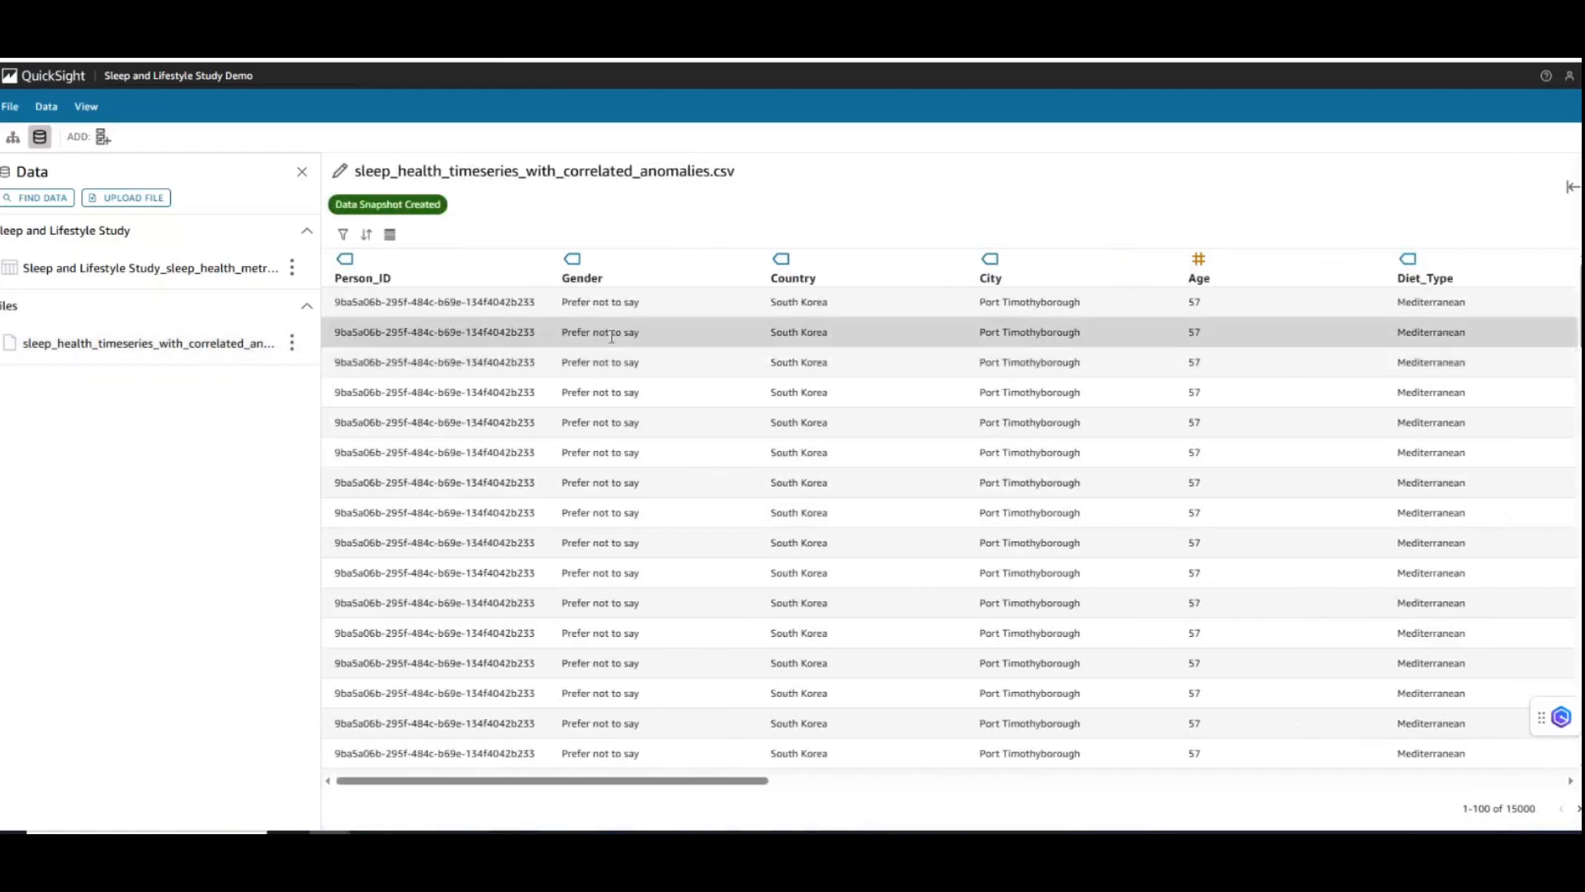
click(1573, 187)
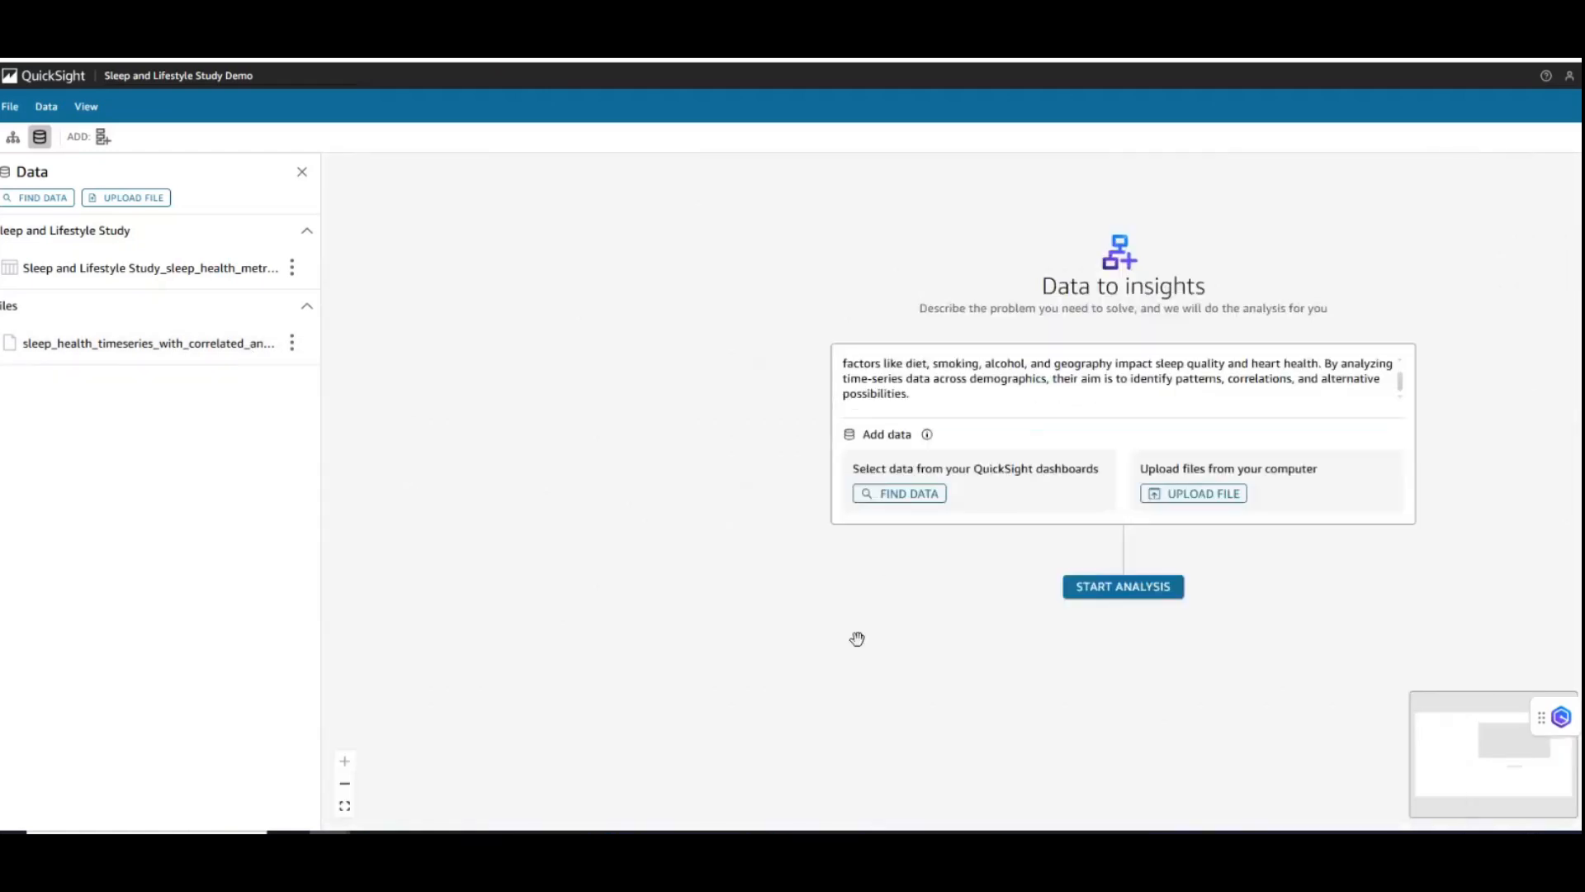
- Start the analysis of the described problem and activate the prompt of the first thread
drag(899, 644, 575, 557)
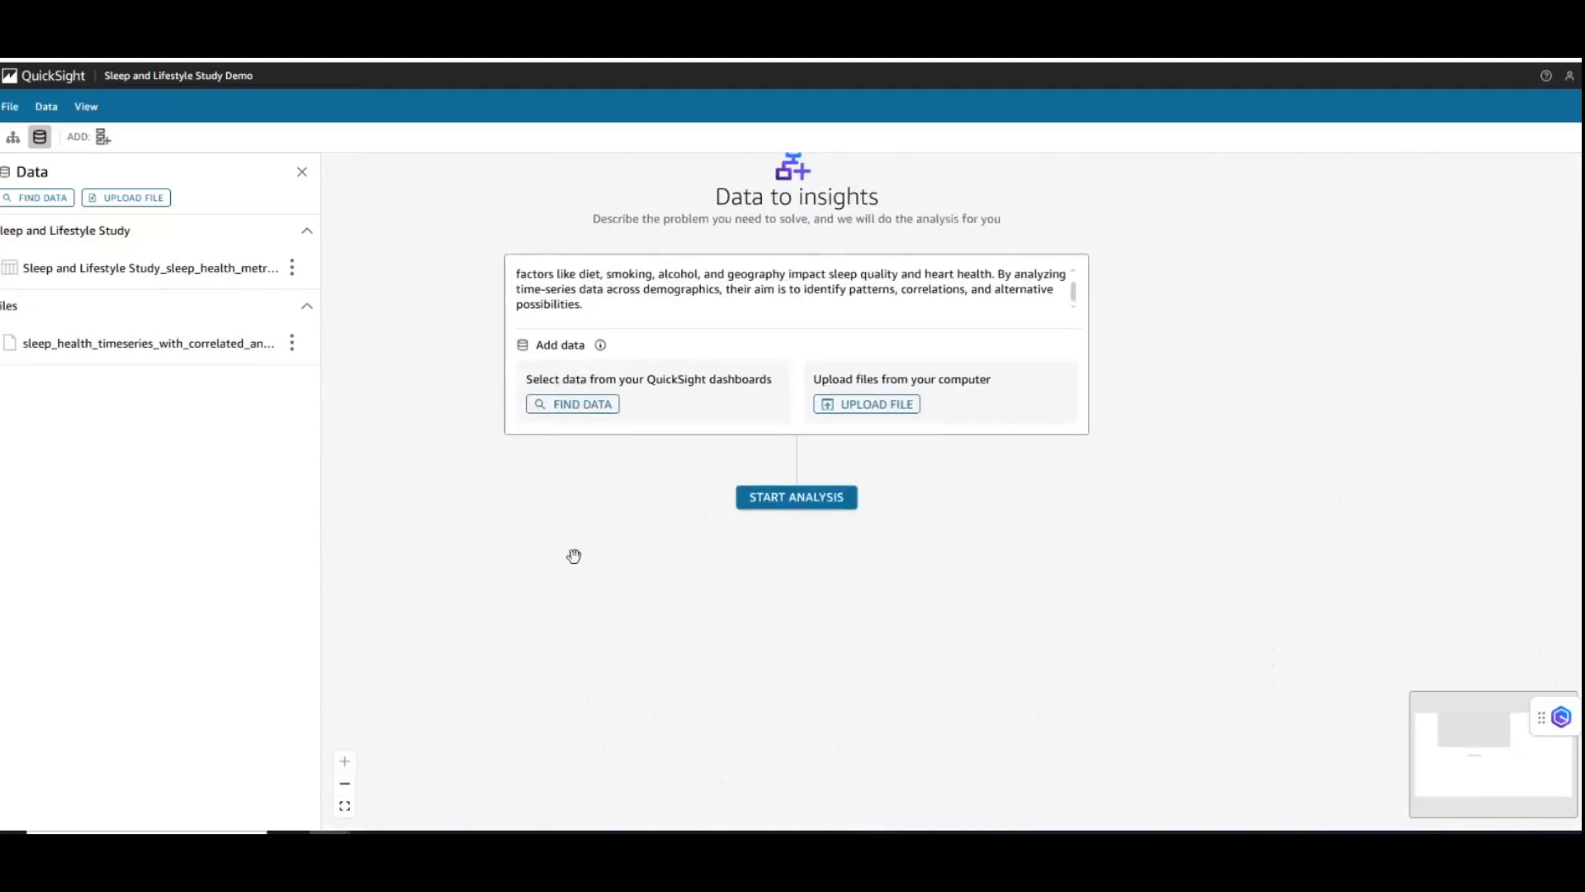
click(784, 498)
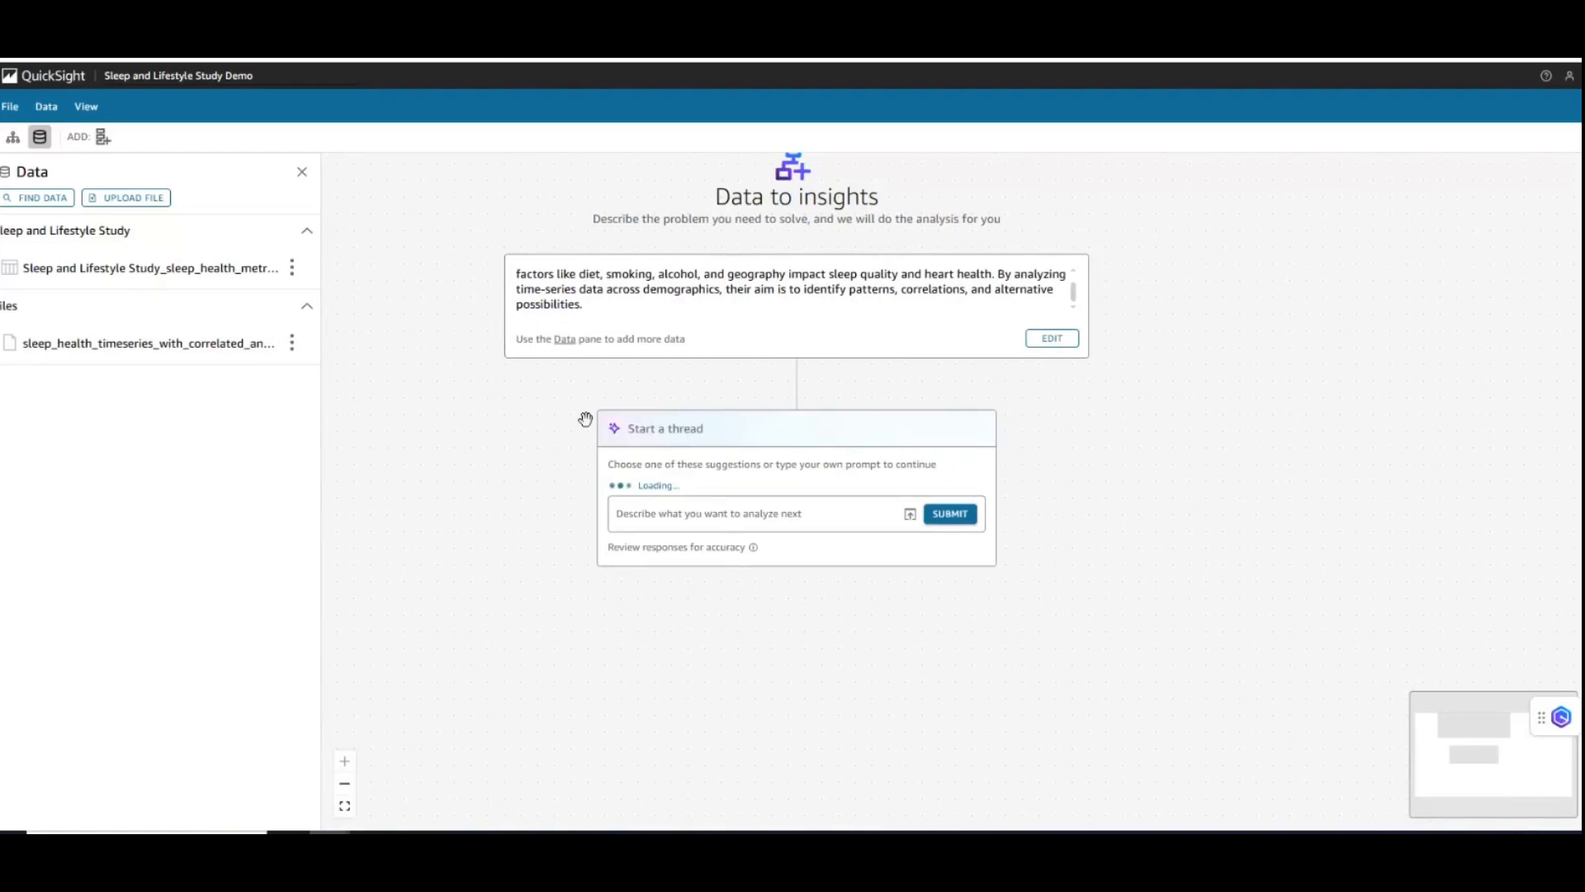
click(640, 513)
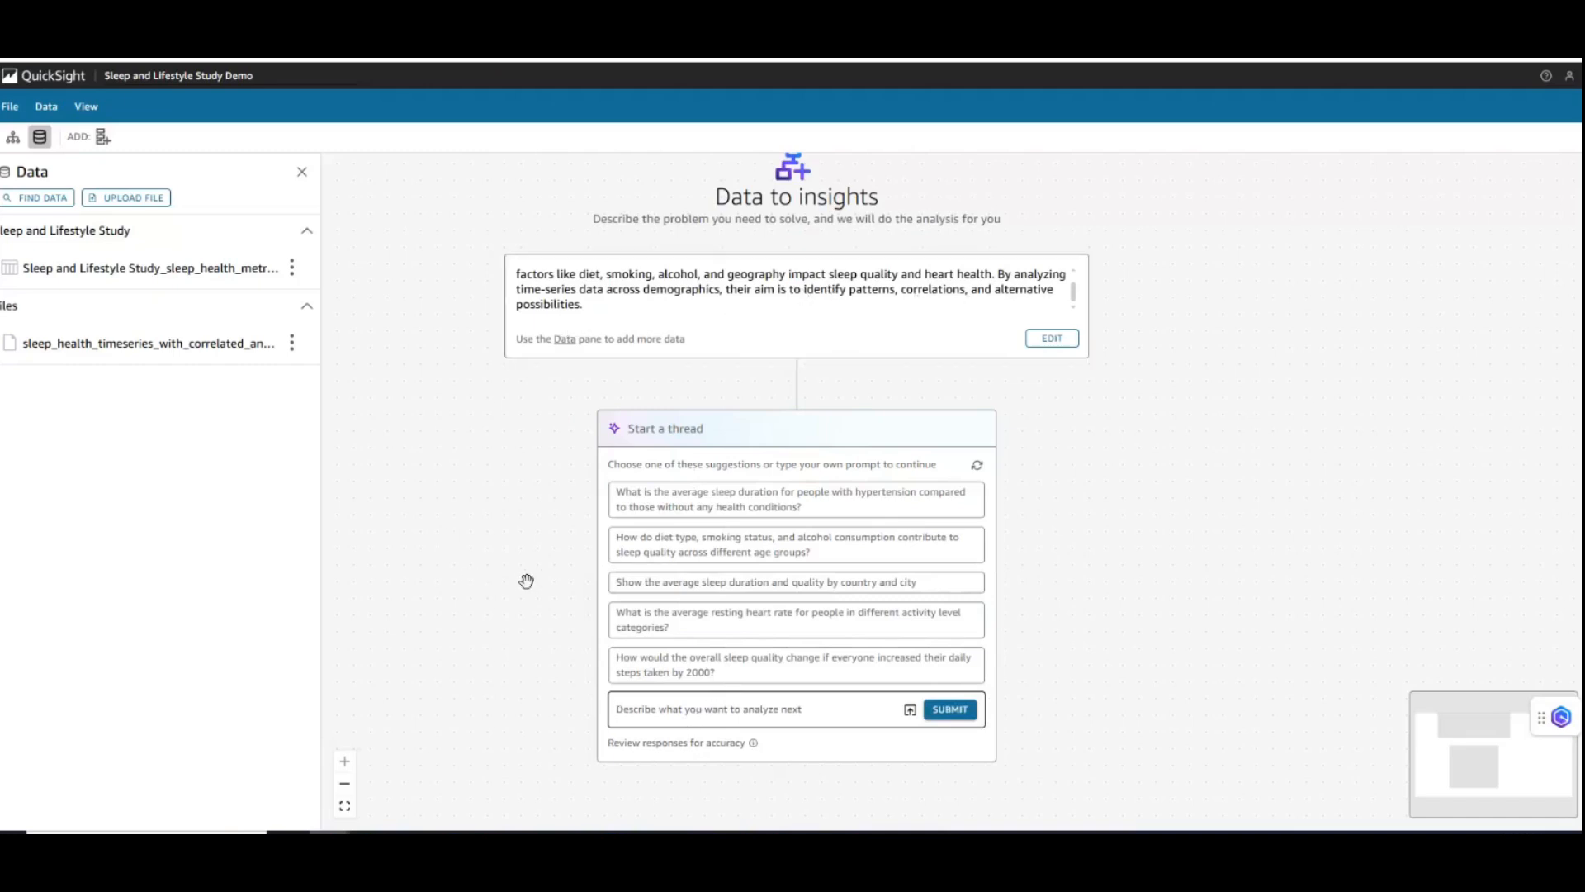
- Submit the suggested prompt on average sleep duration for people with hypertension compared to those without any health conditions
drag(523, 601, 491, 487)
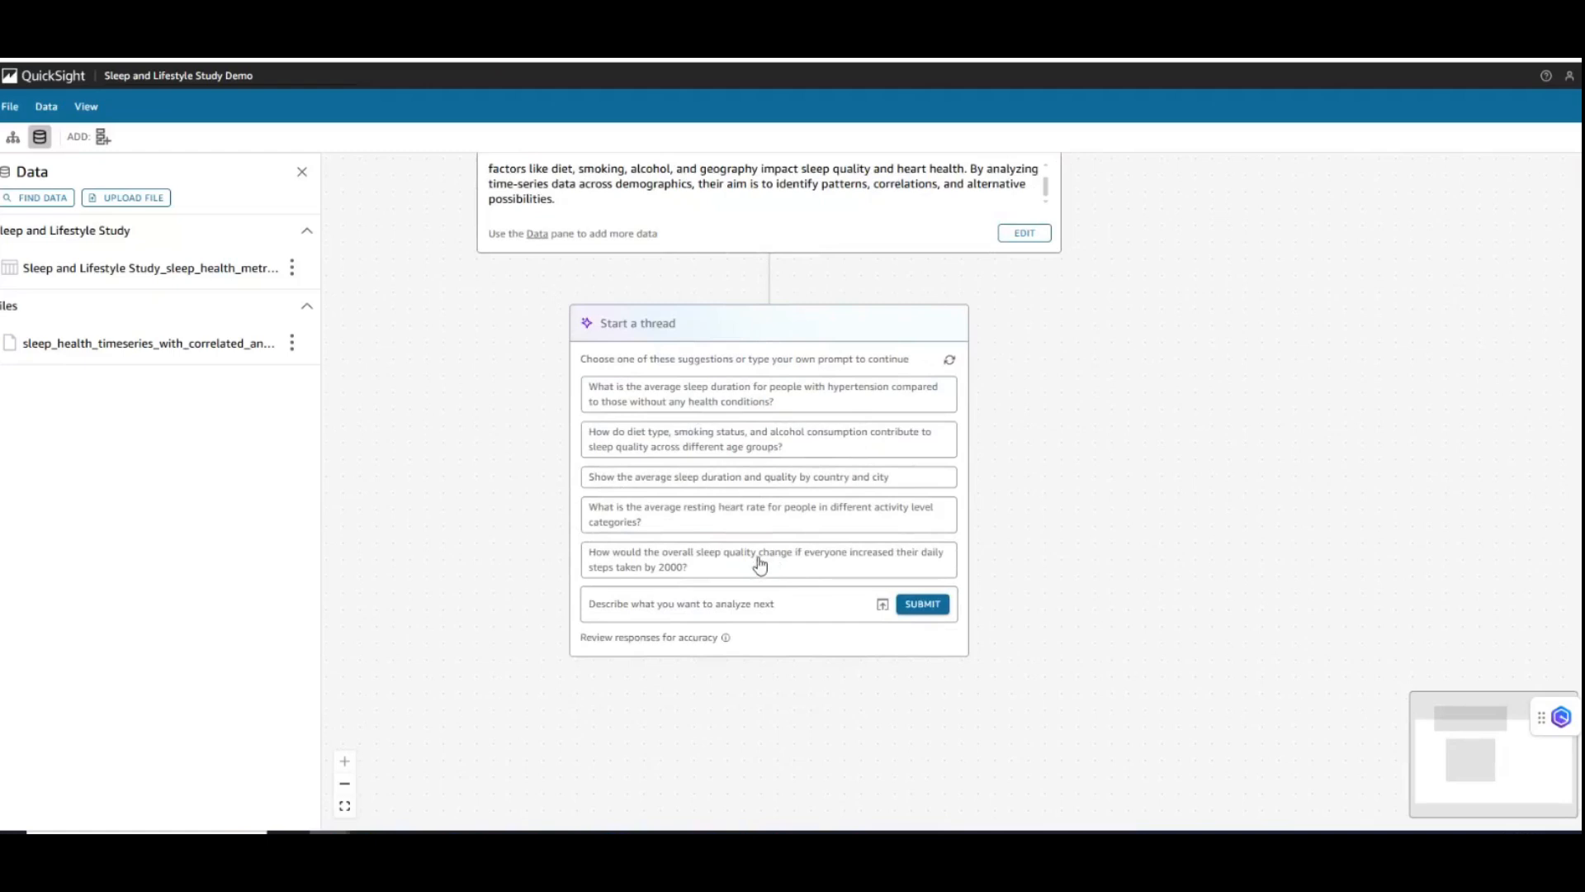
click(710, 404)
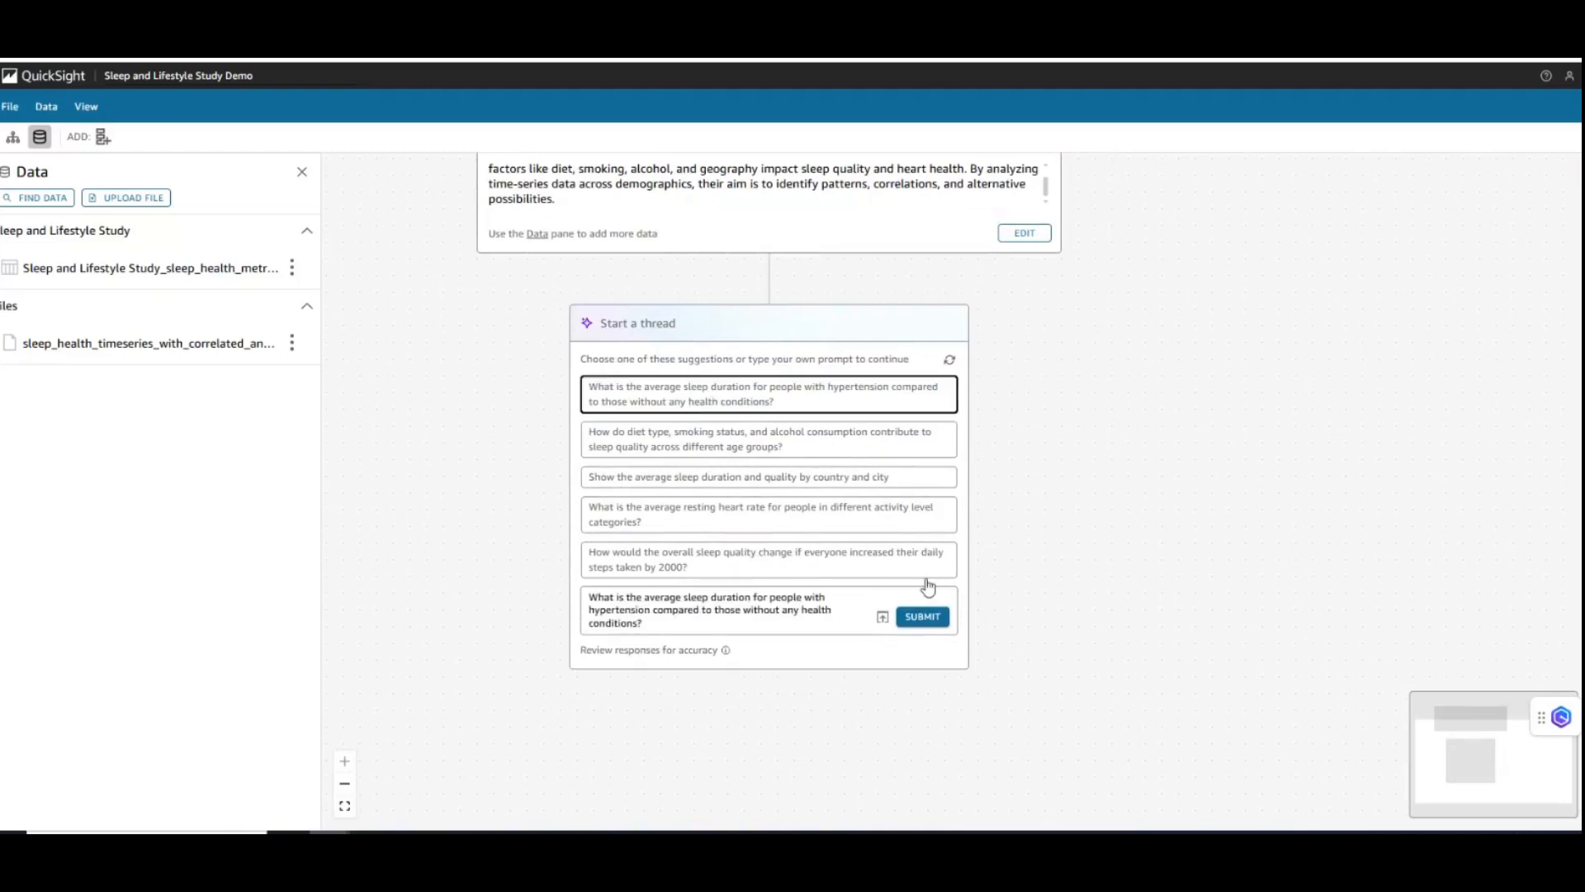
click(933, 625)
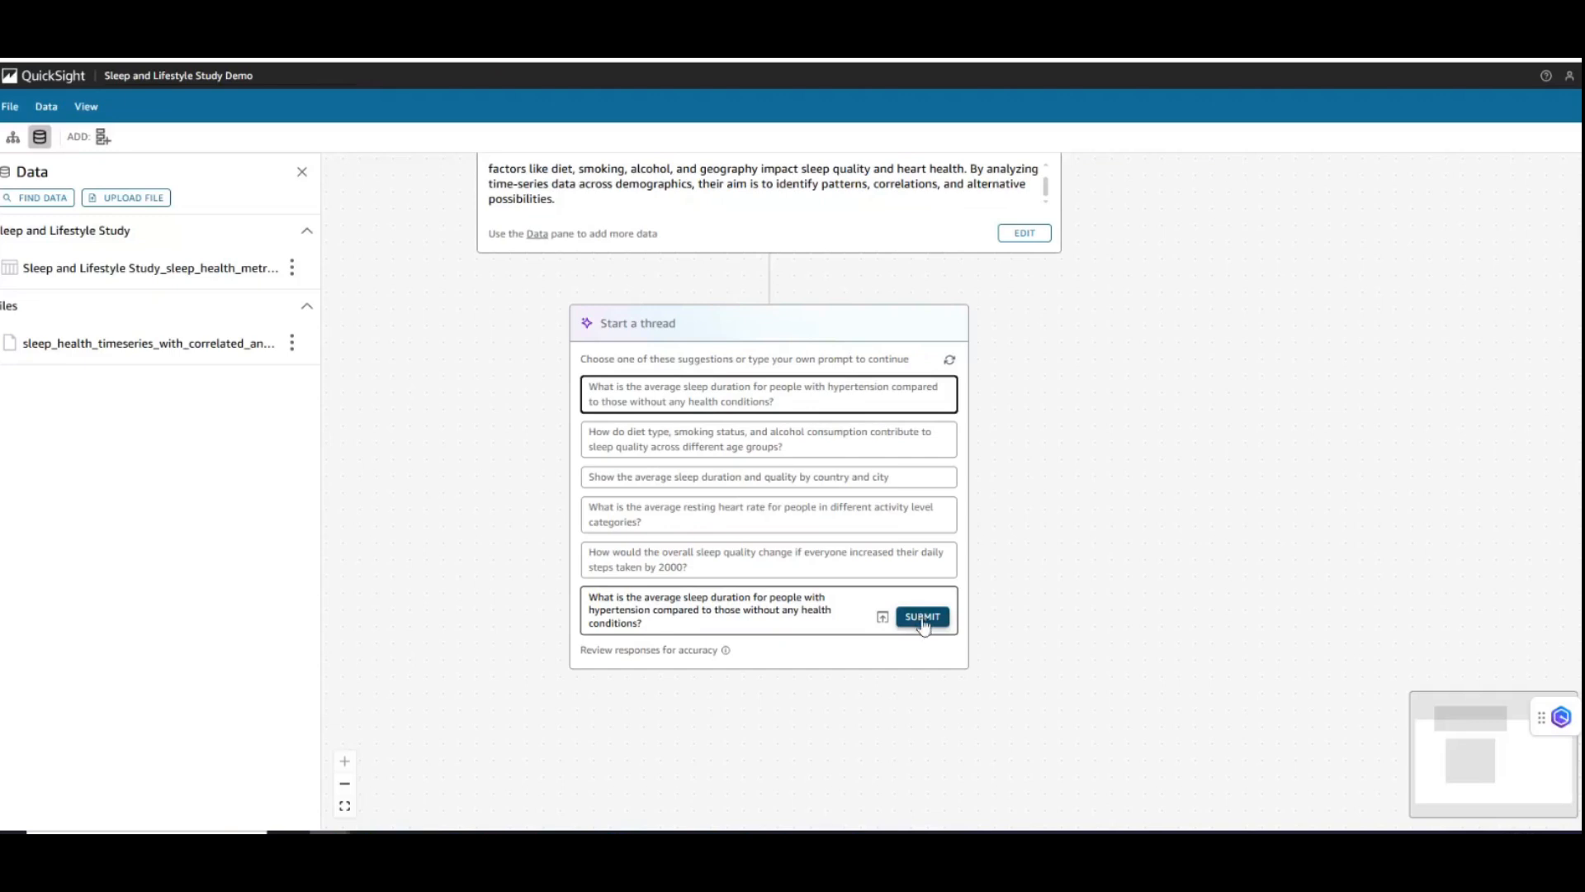
click(923, 625)
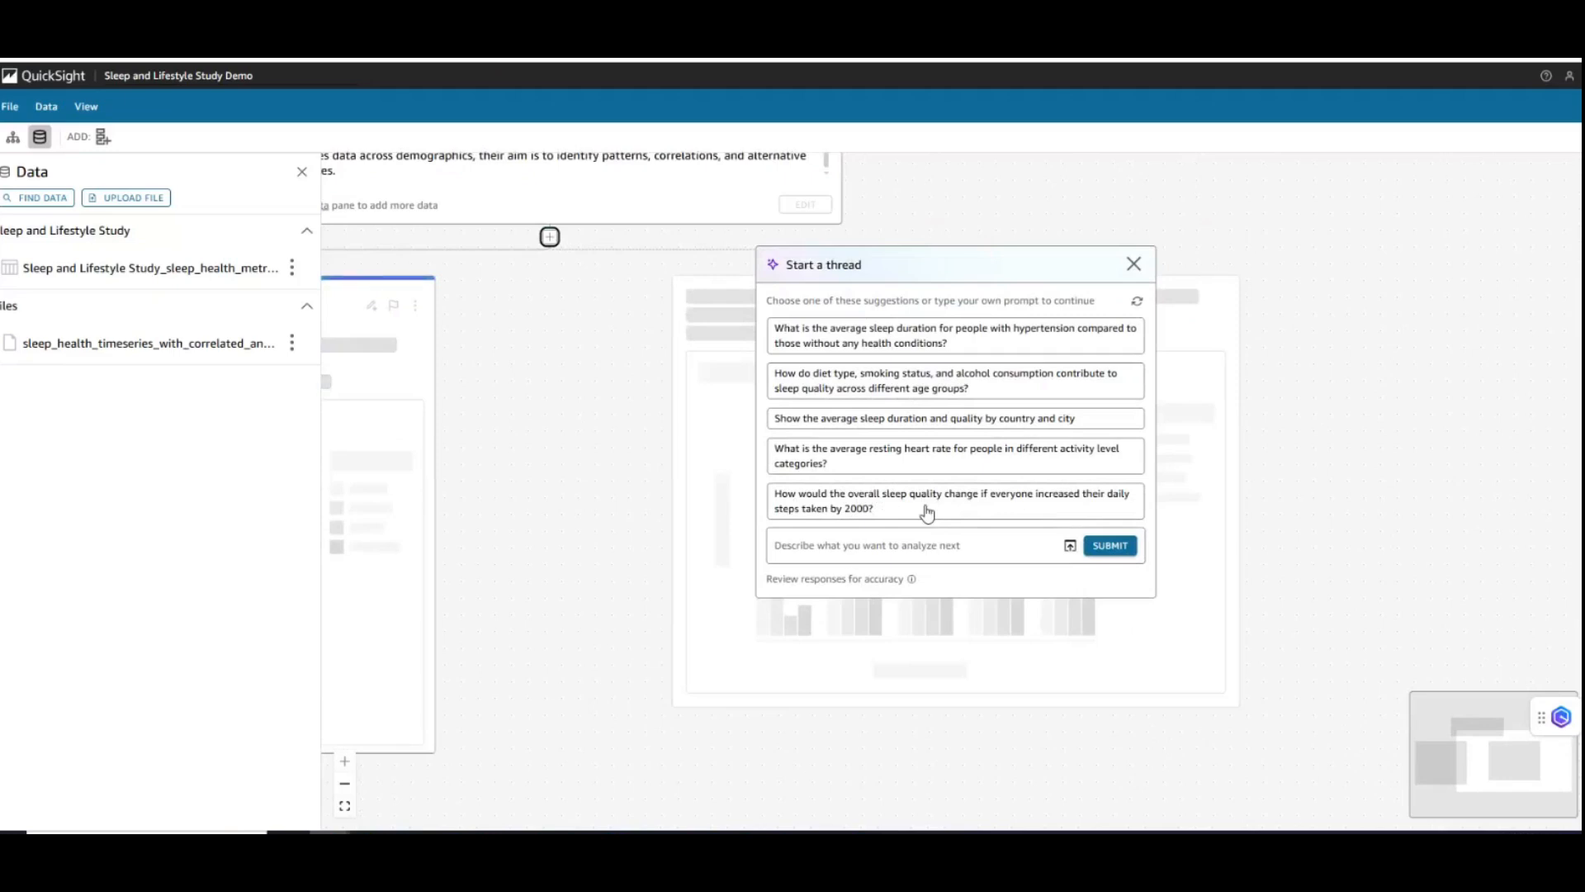
- Start another thread with the suggested prompt on how overall sleep quality would change if everyone increased their daily steps by 2000
click(927, 512)
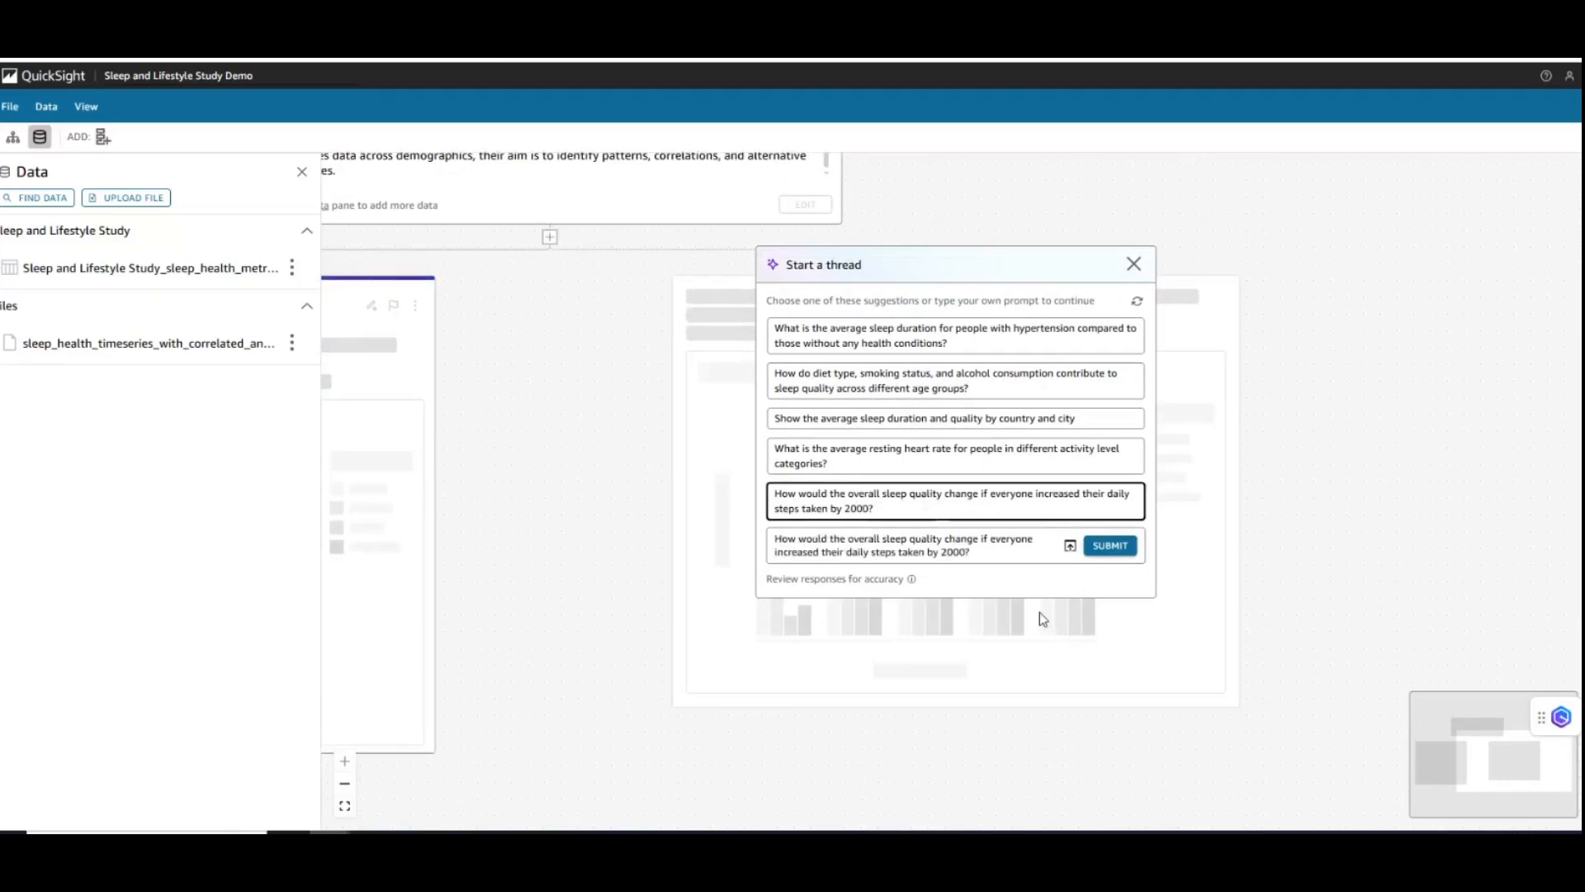
click(1109, 545)
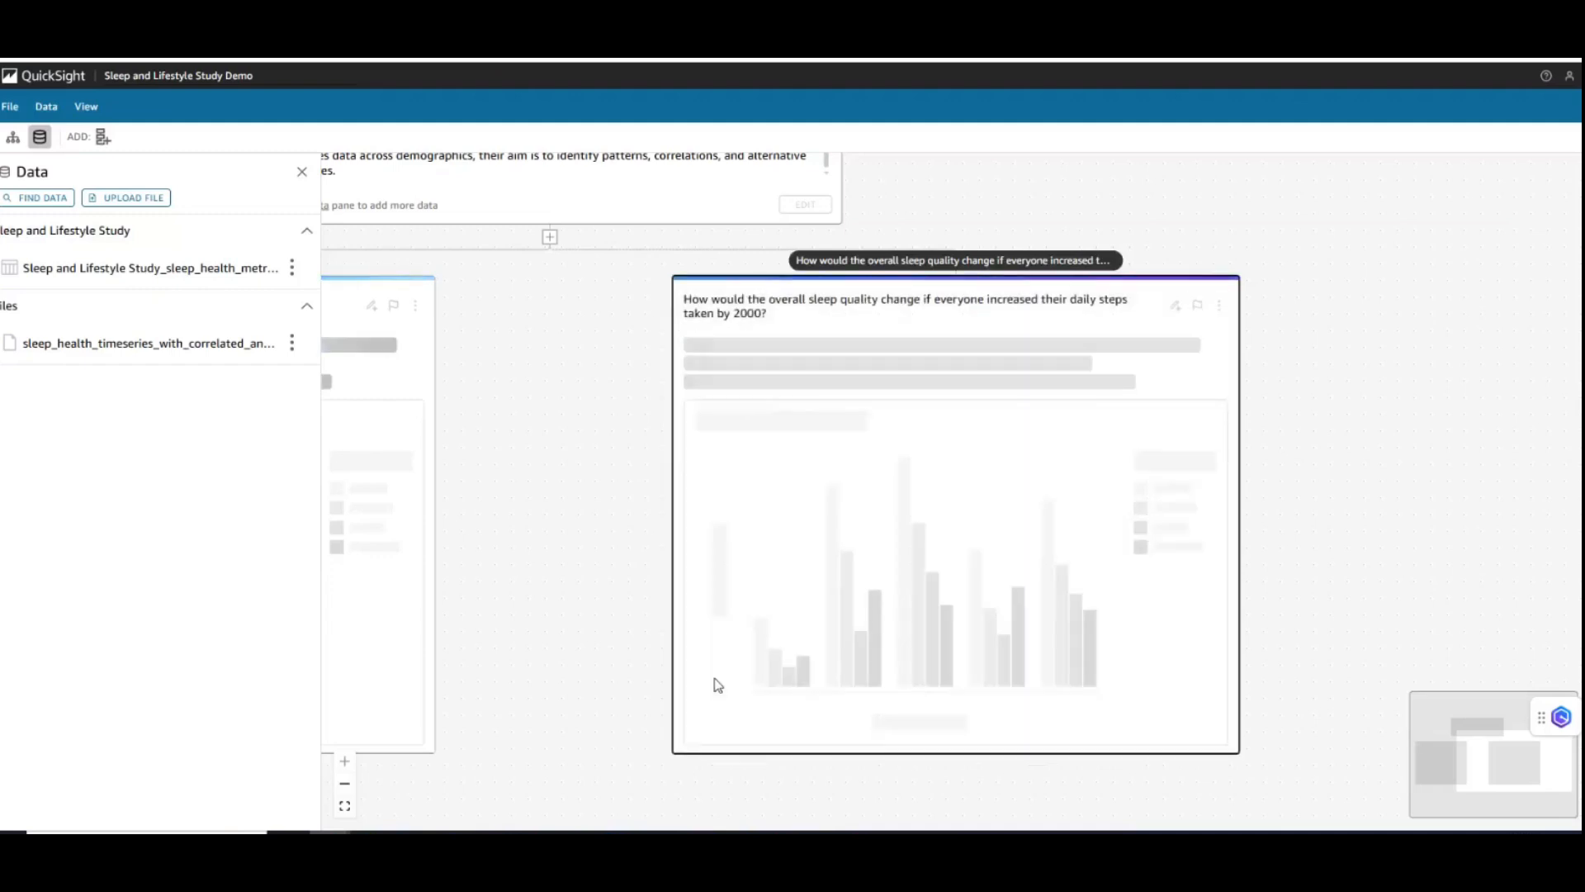
- Review the thread blocks and the completed Sleep and Lifestyle Study scenario's sleep quality results by age group, gender and health condition
drag(584, 697, 1031, 590)
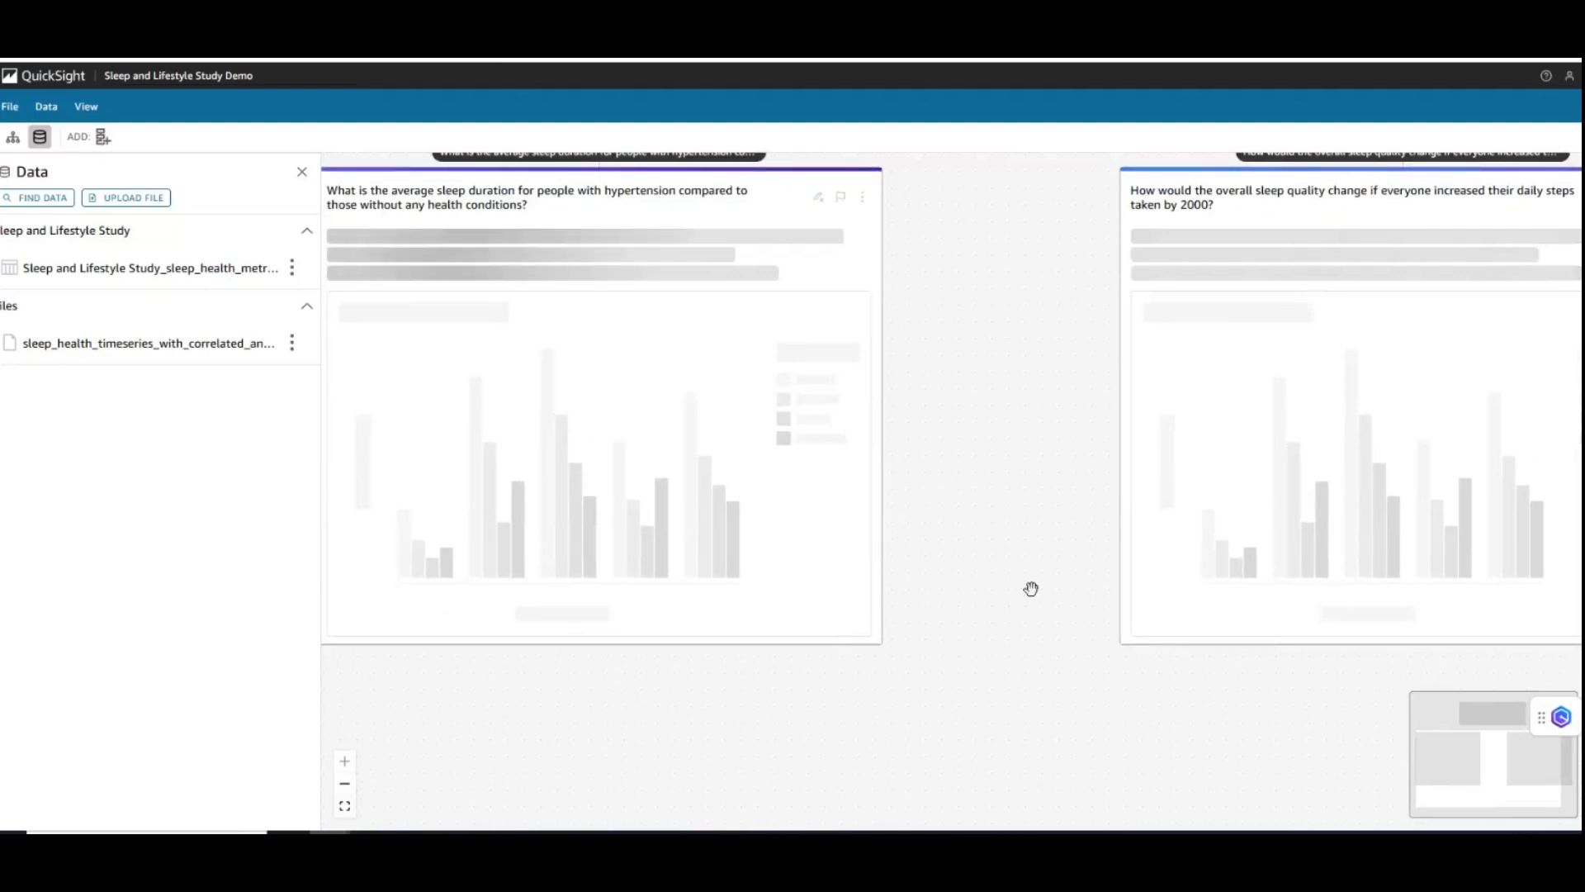
drag(969, 209, 975, 467)
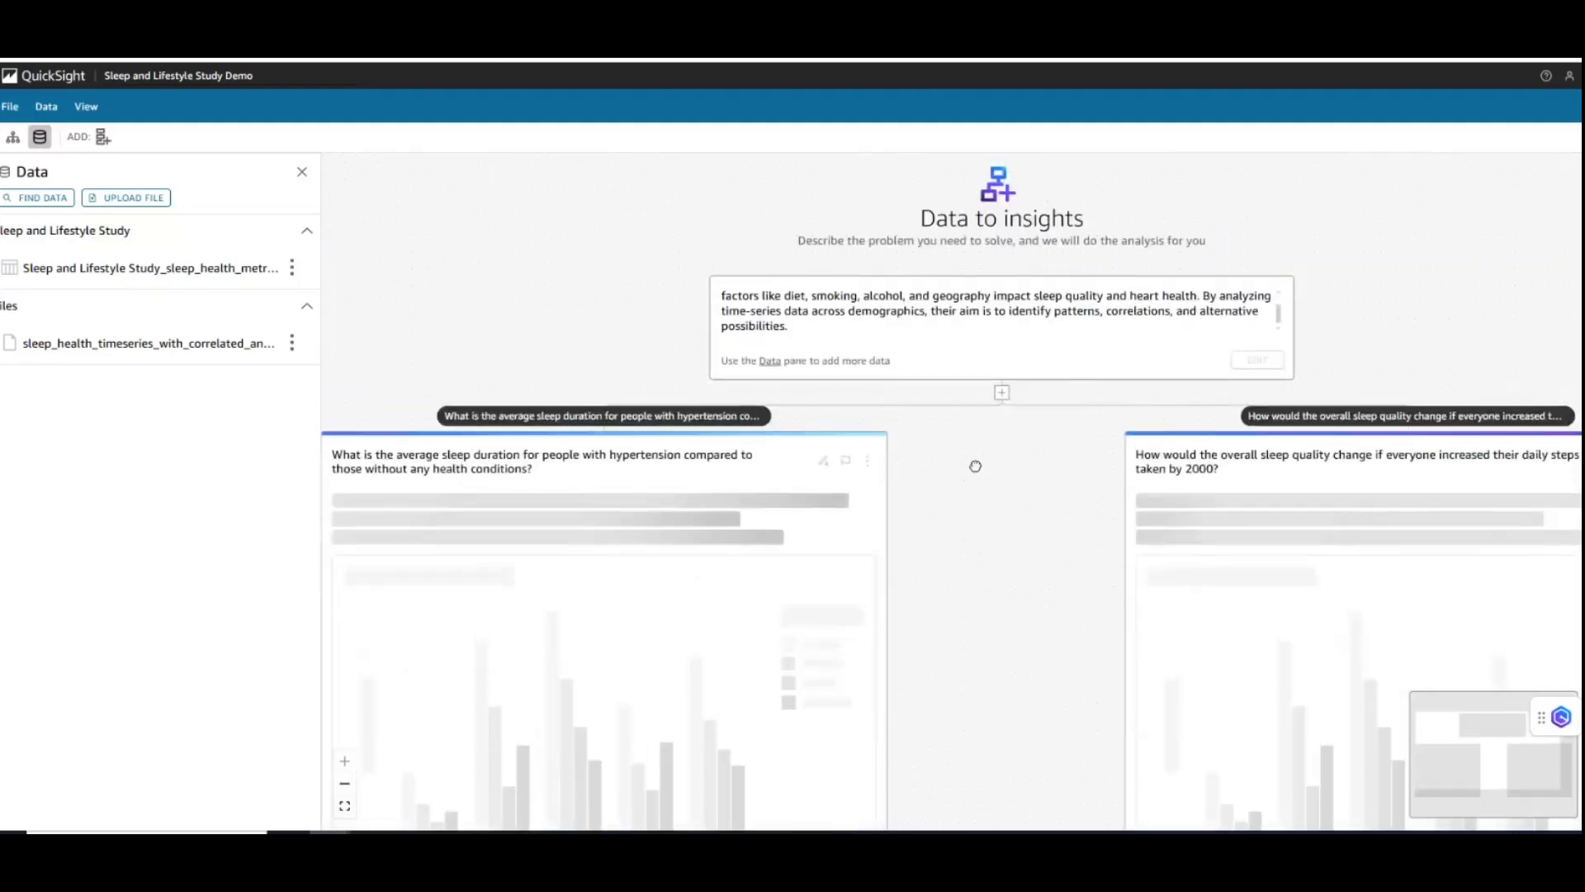
drag(1007, 589, 1038, 391)
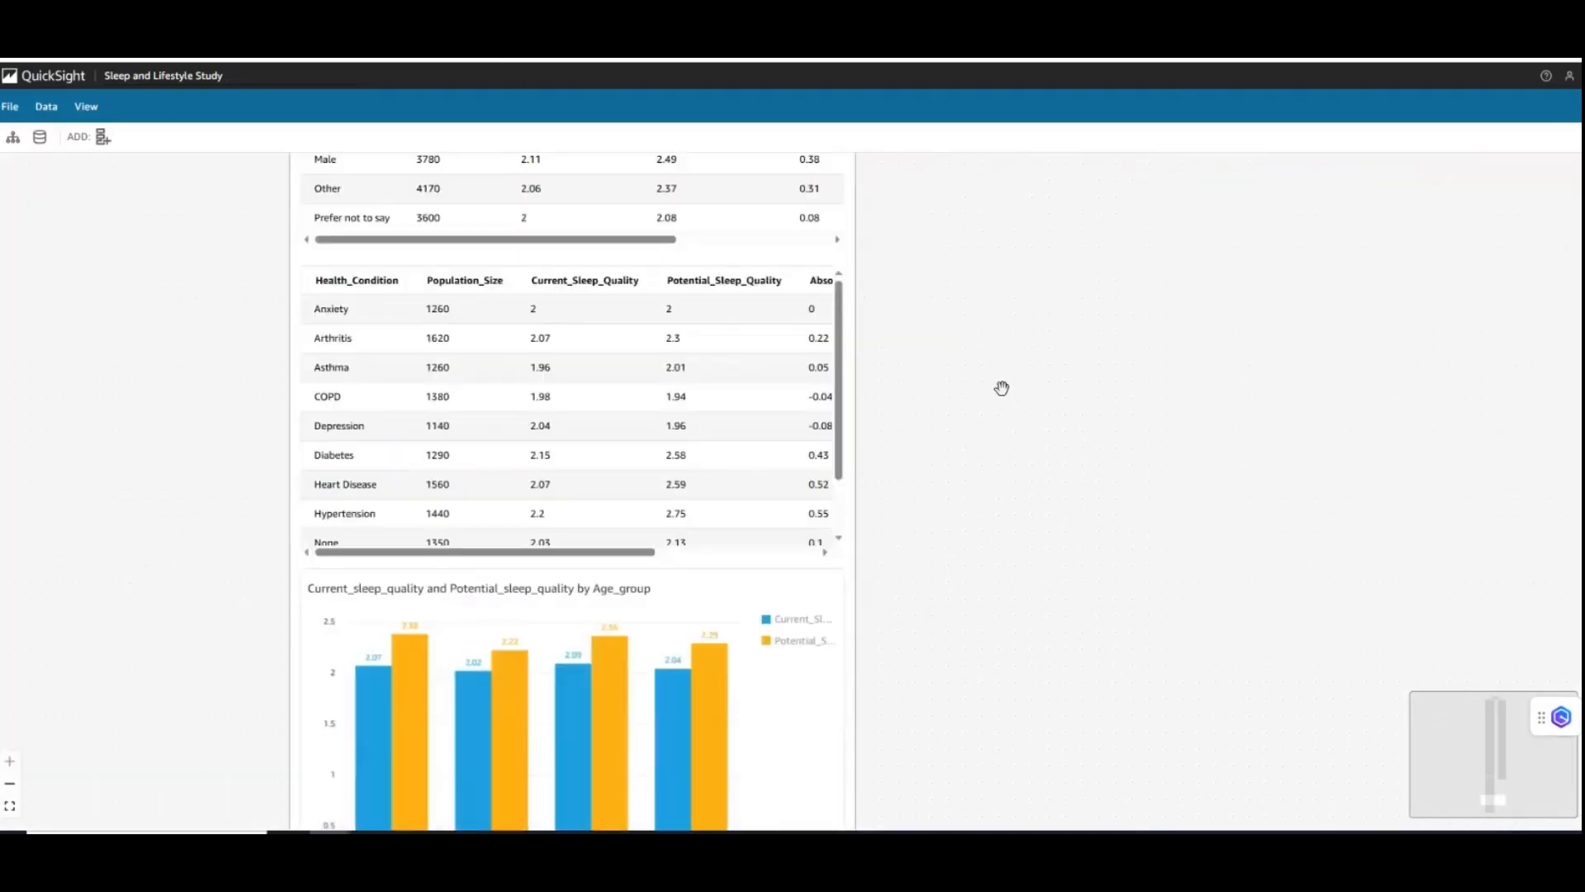
drag(1002, 389, 1001, 647)
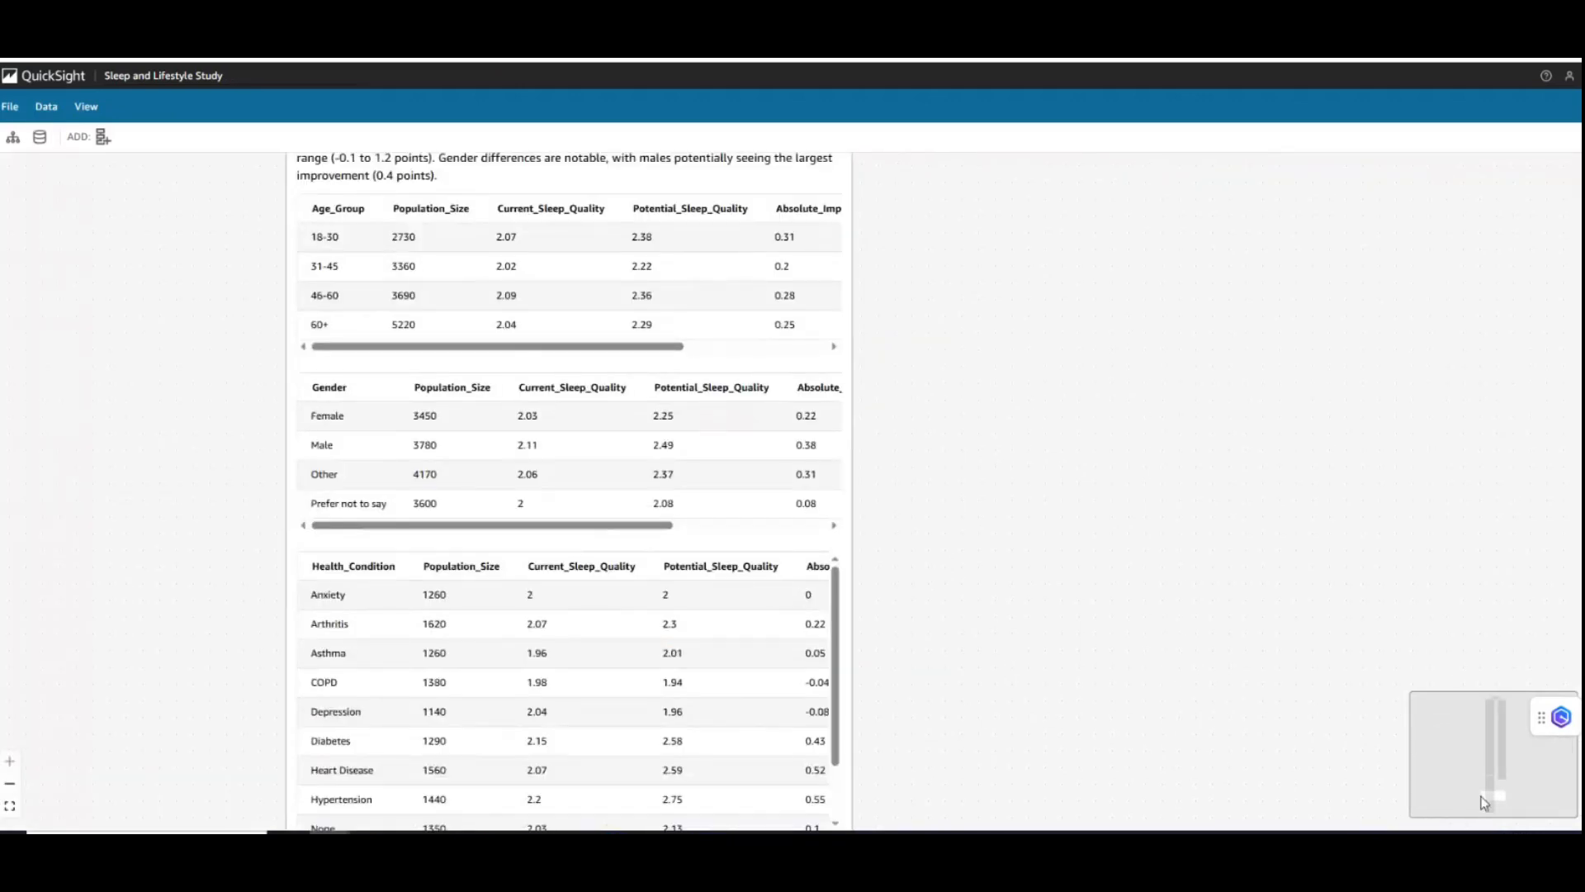
drag(1484, 795, 1491, 701)
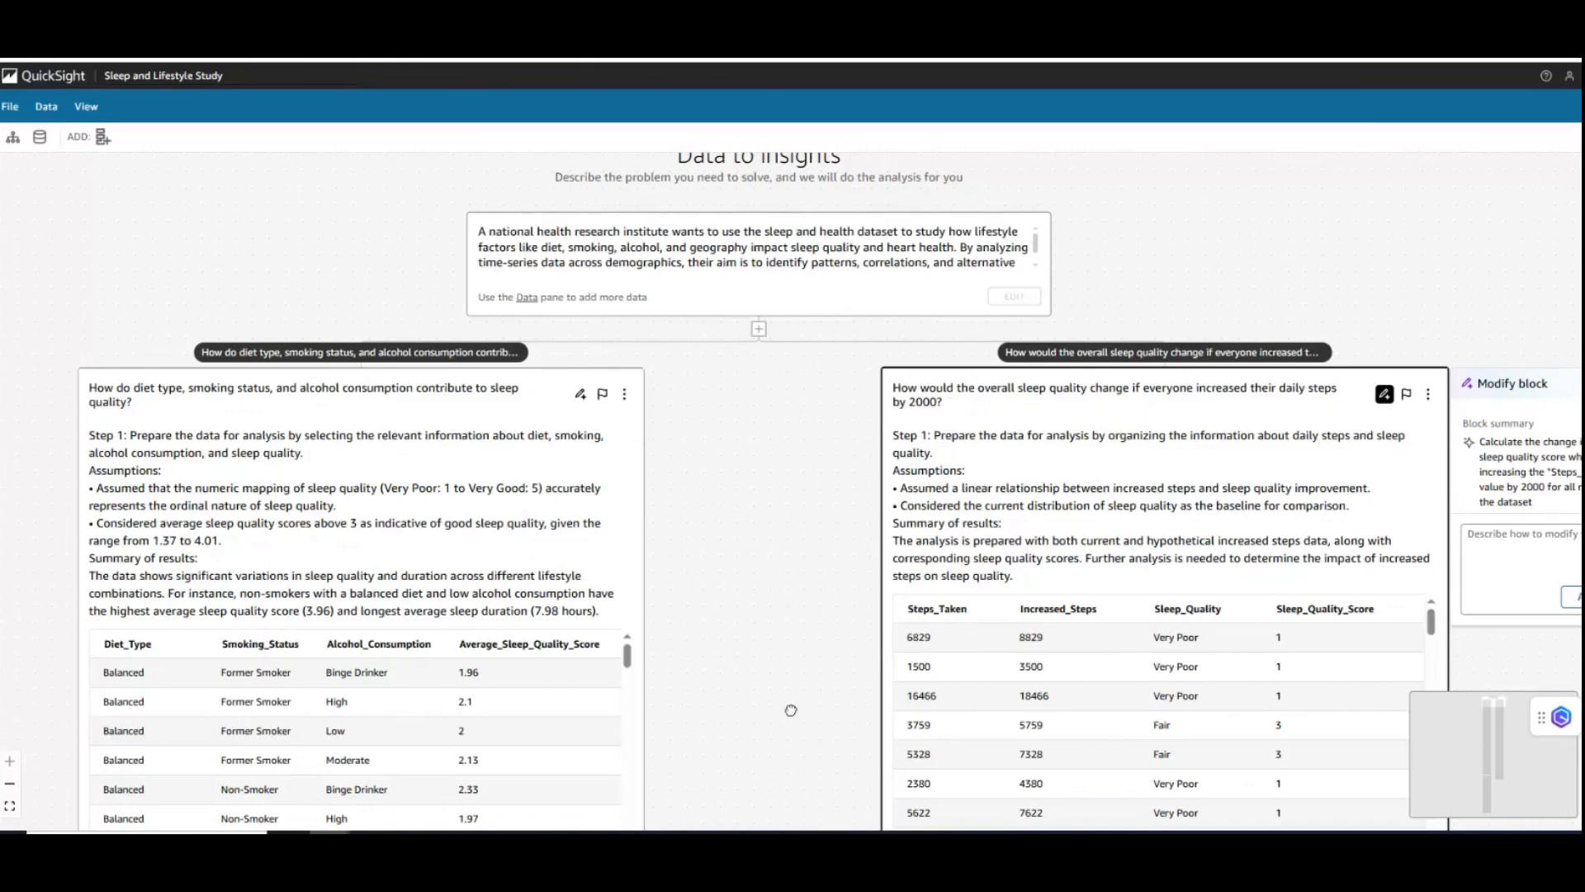
- Review the Step 1 assumptions, results summary and table in the diet, smoking and alcohol block
drag(794, 711, 818, 469)
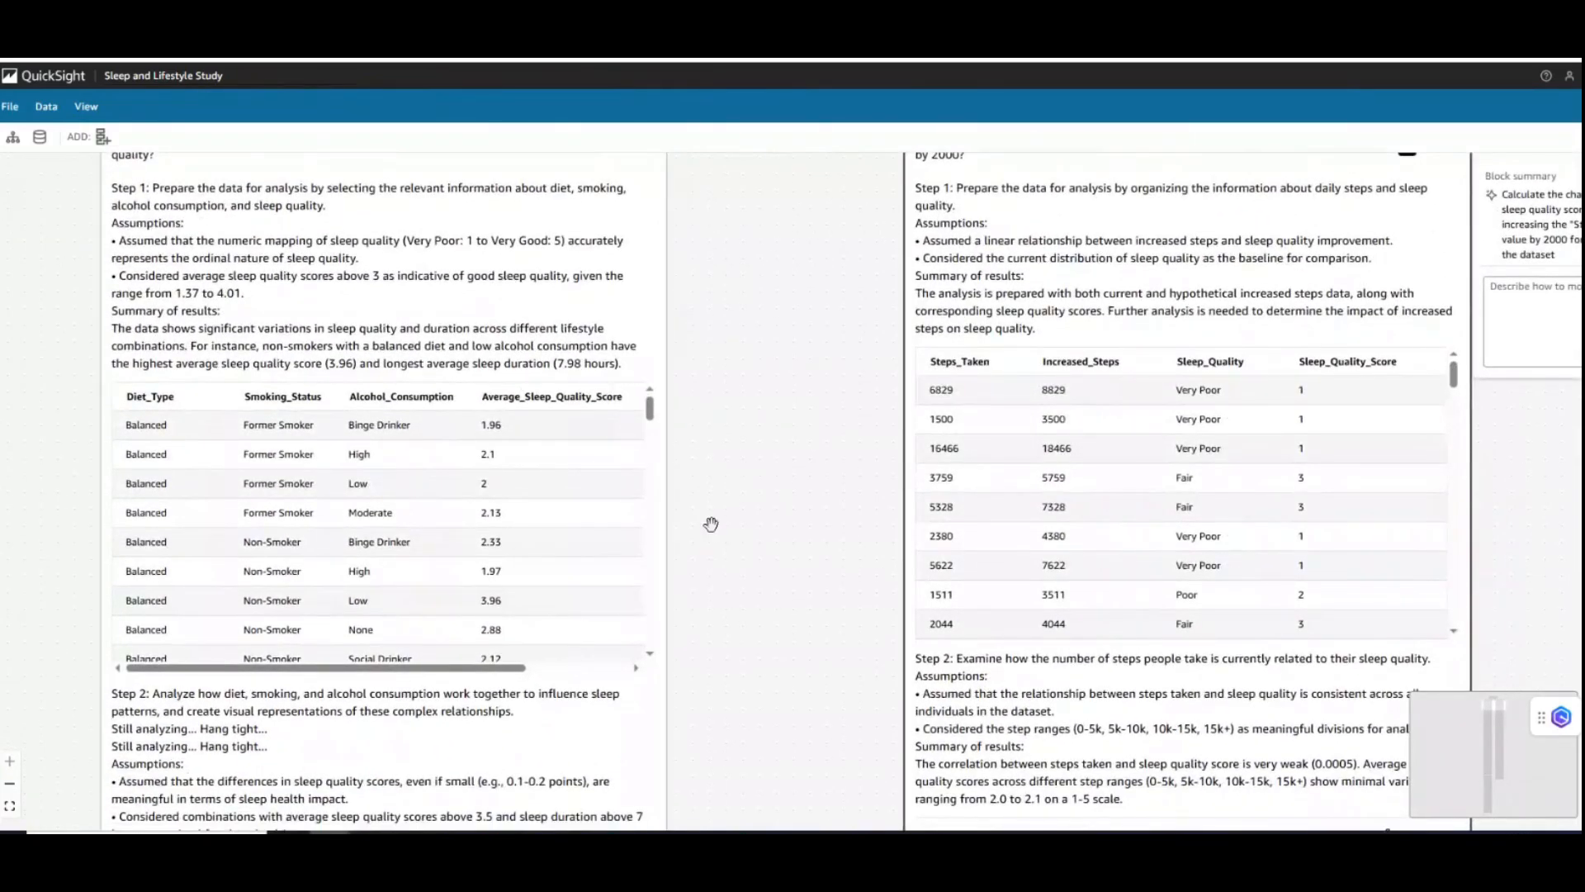
drag(712, 533, 782, 587)
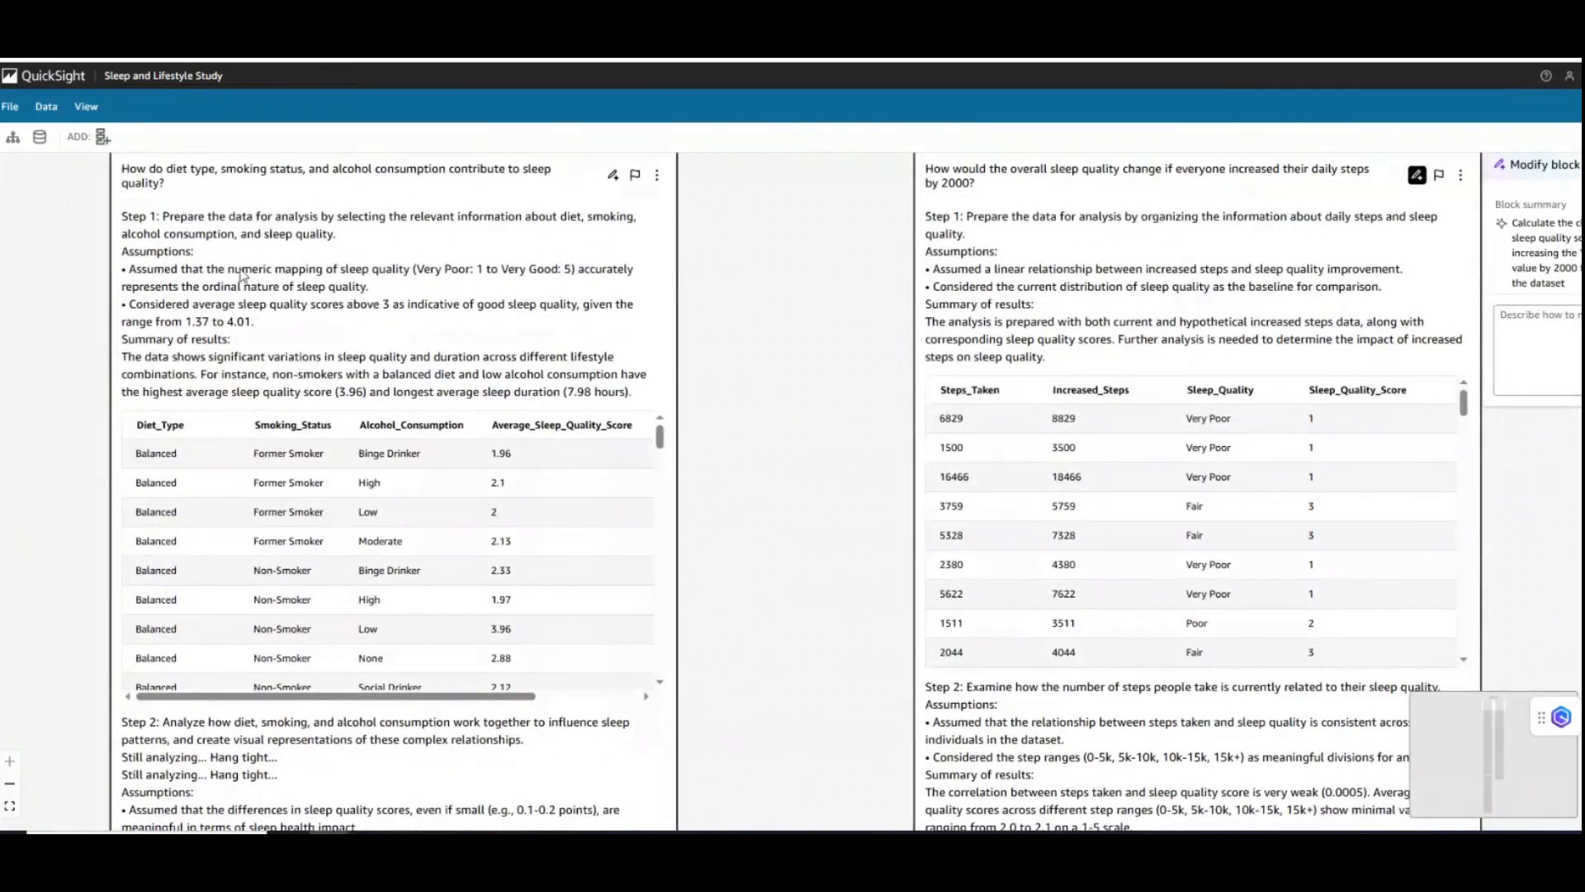
click(138, 257)
drag(136, 255, 194, 257)
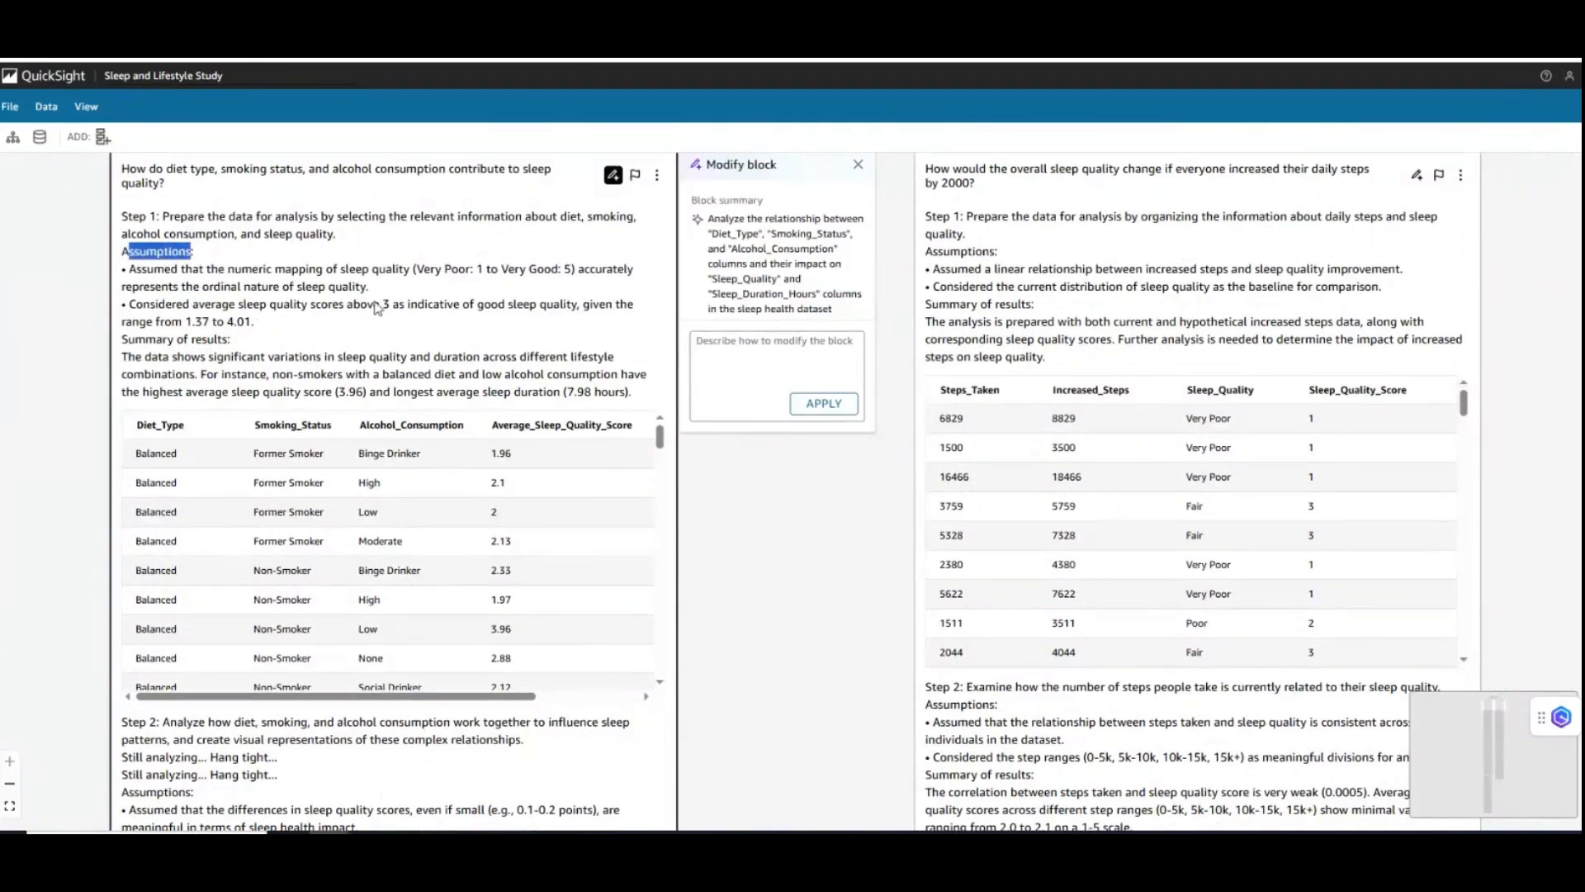
drag(368, 305, 567, 310)
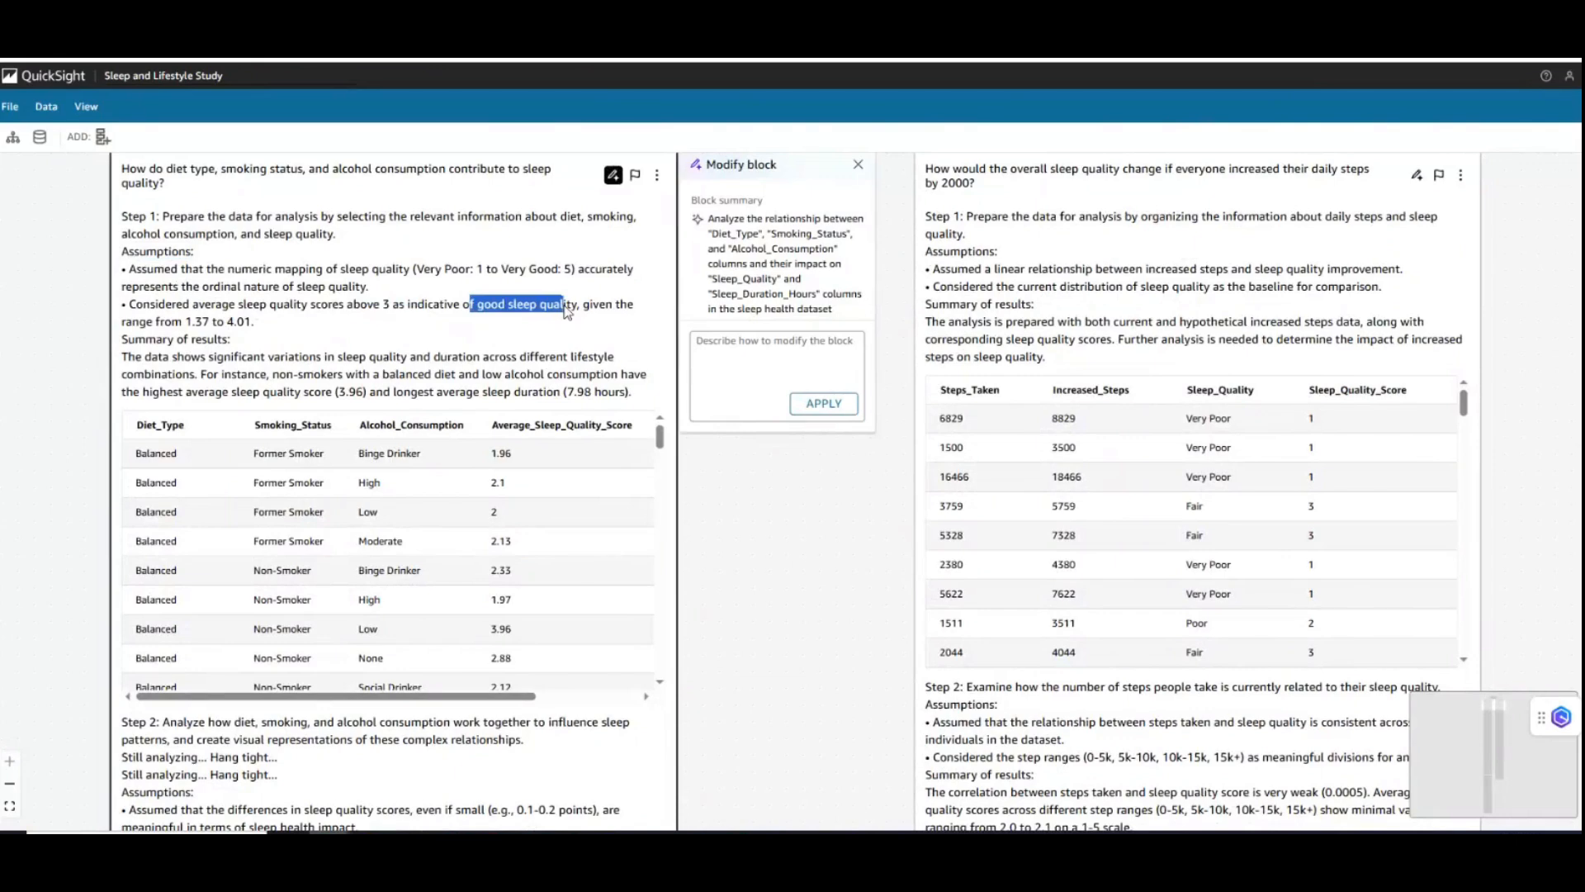
scroll(839, 599, down, 2)
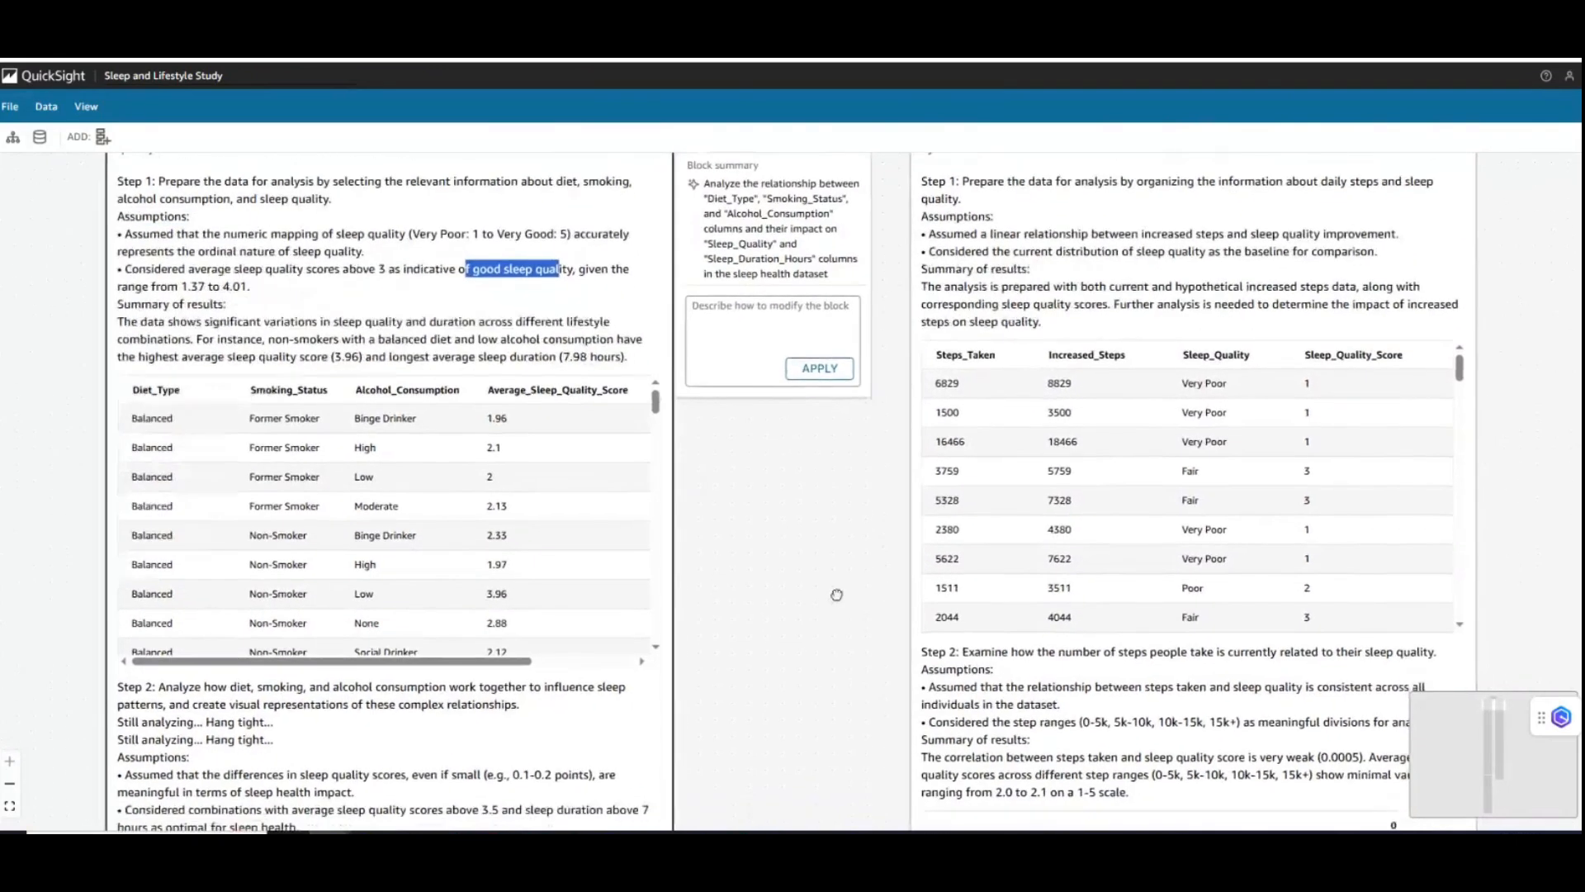
scroll(831, 539, down, 1)
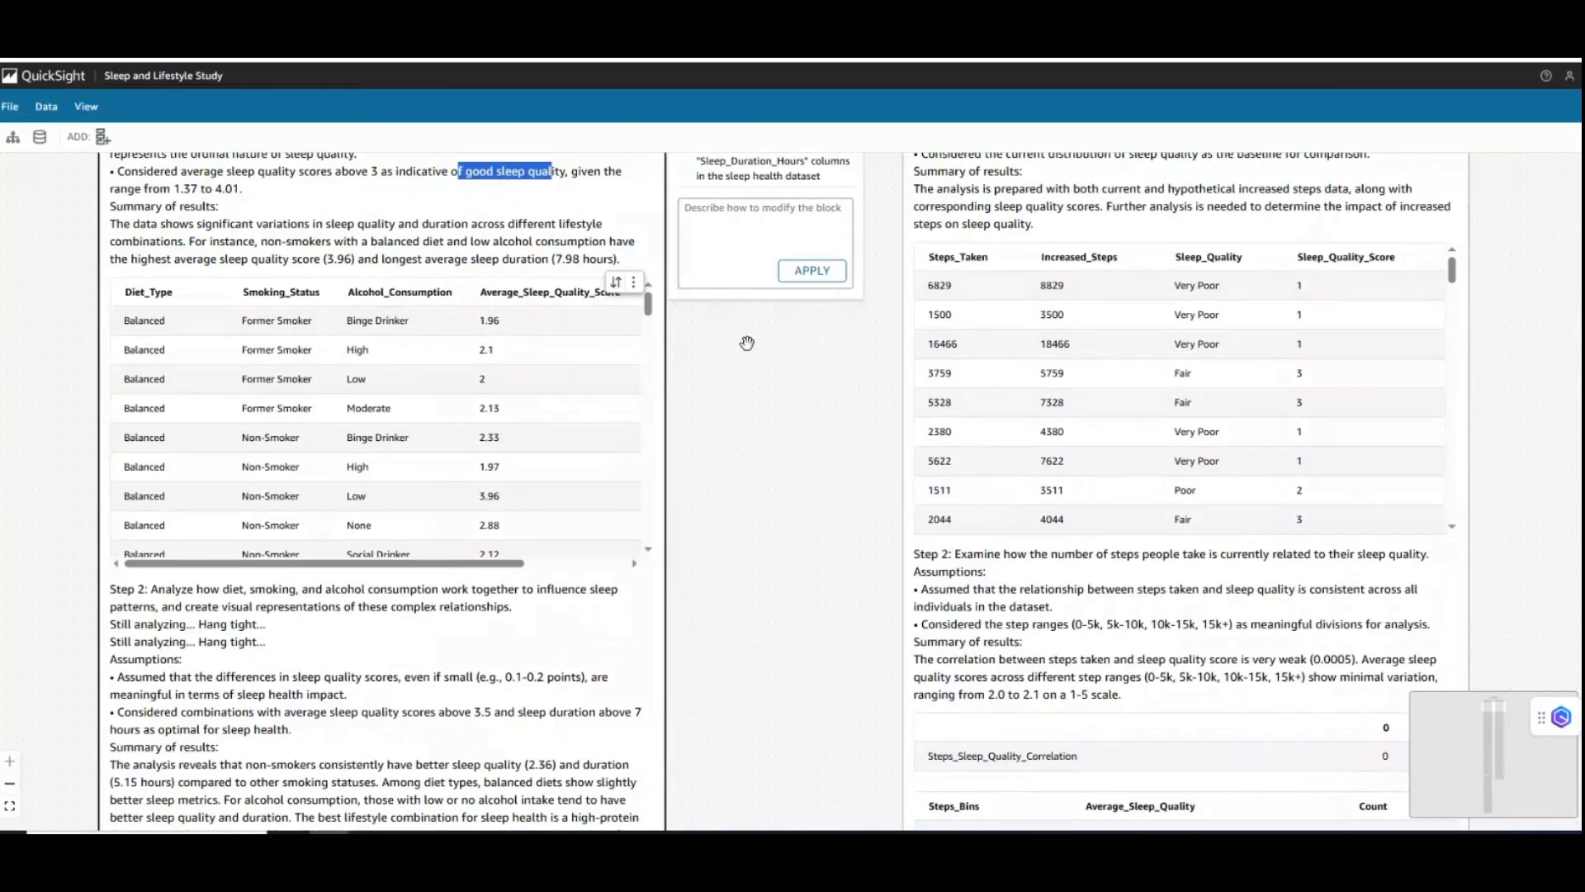
drag(729, 331, 743, 445)
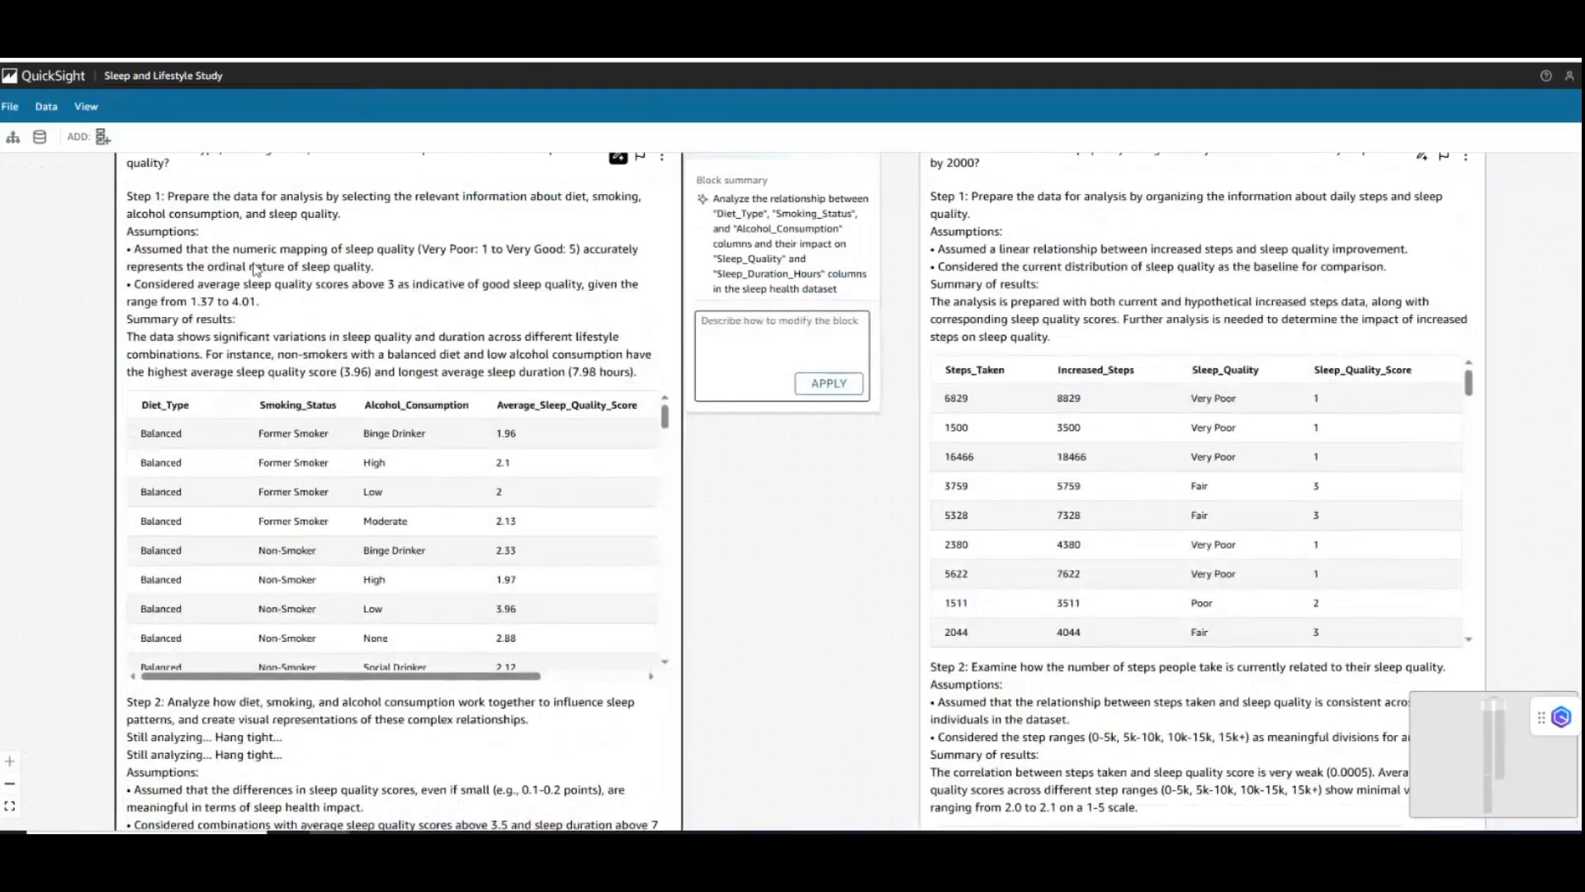
drag(785, 612, 779, 393)
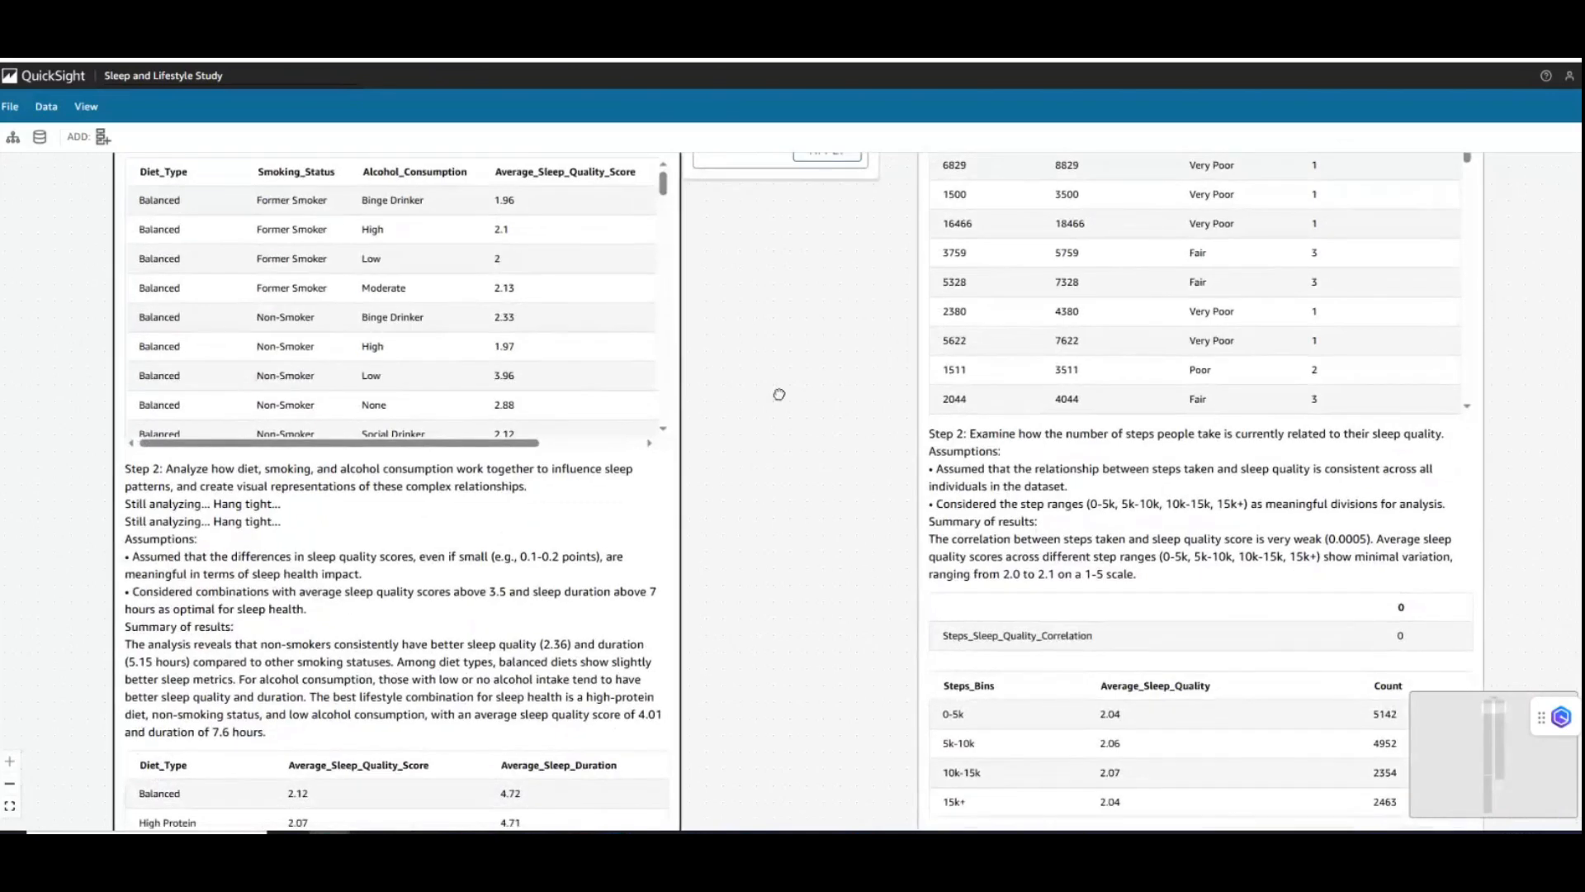
drag(758, 683, 758, 733)
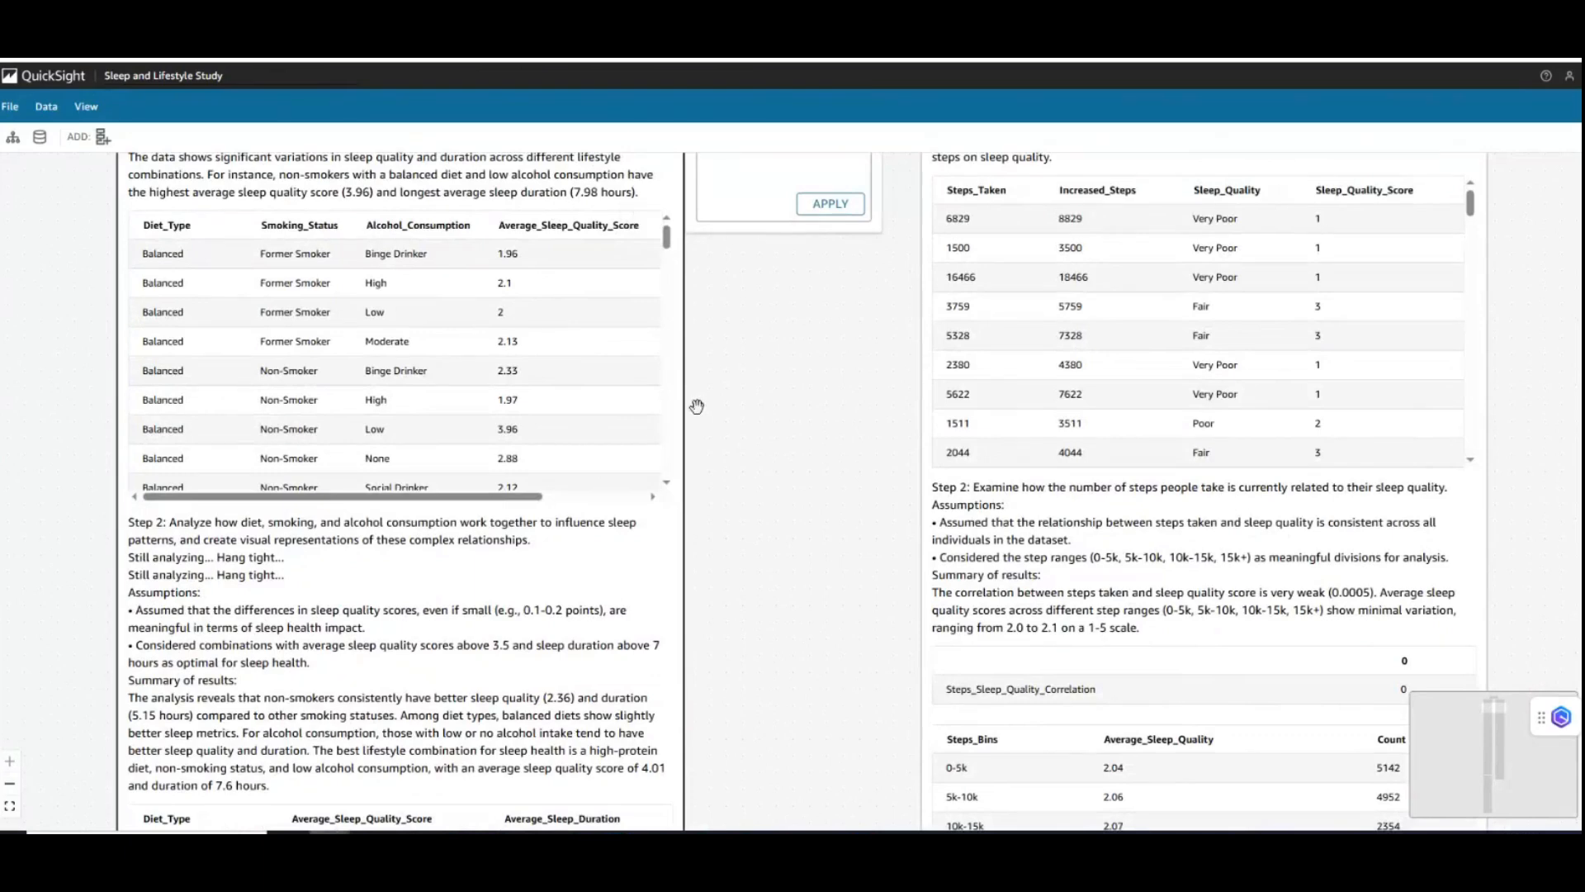
- Read the Step 2 results summary on how diet type, smoking status and alcohol consumption jointly influence sleep patterns
drag(746, 614, 855, 291)
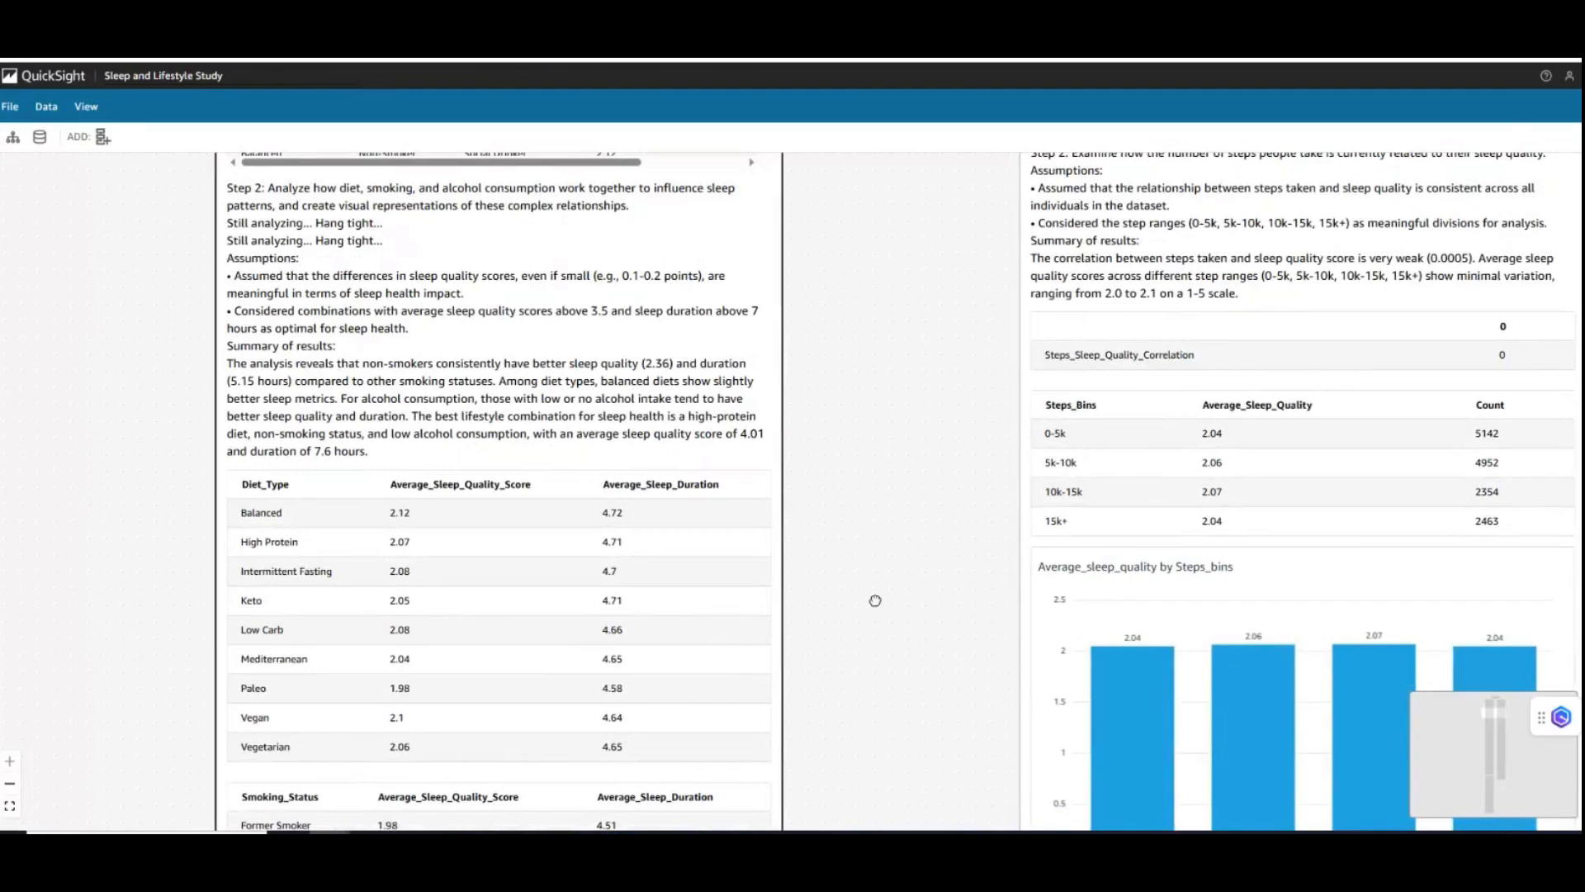
drag(875, 600, 876, 585)
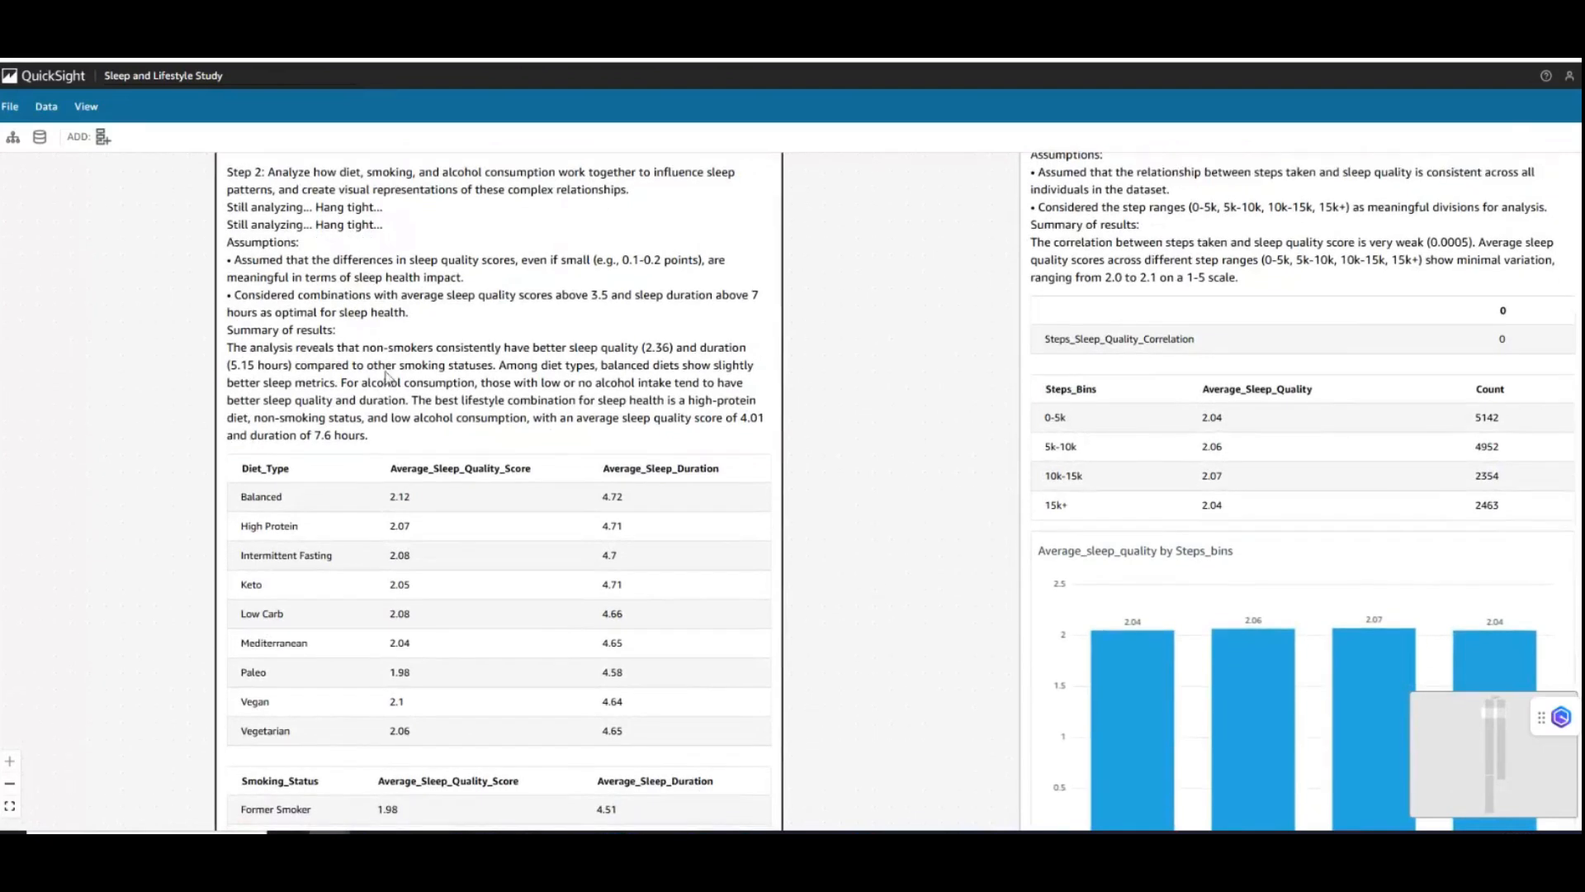
drag(232, 353, 371, 437)
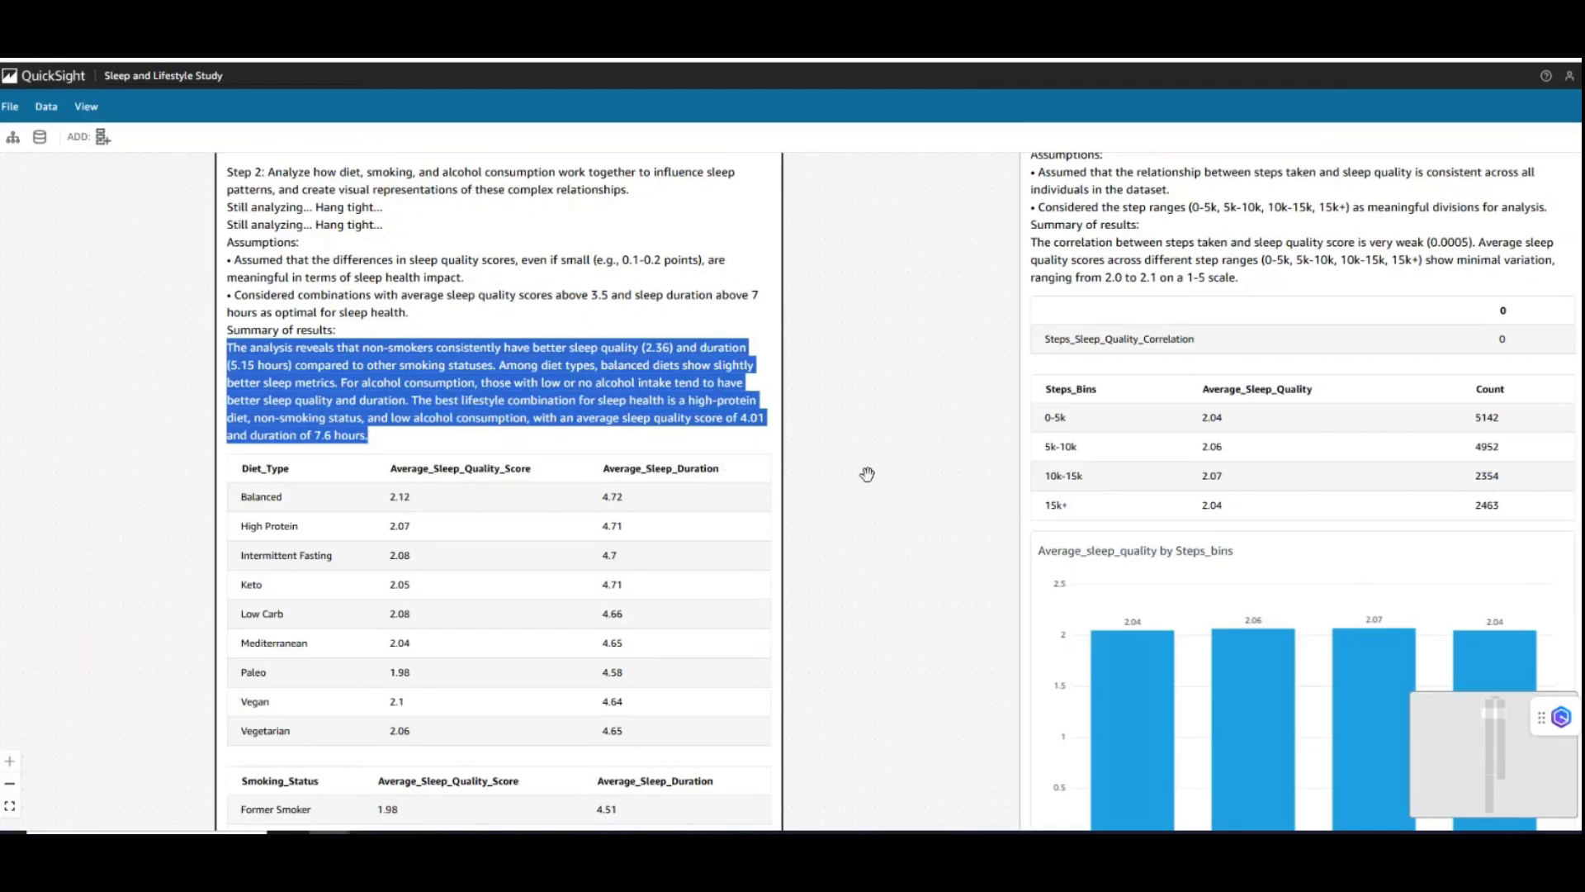
click(486, 426)
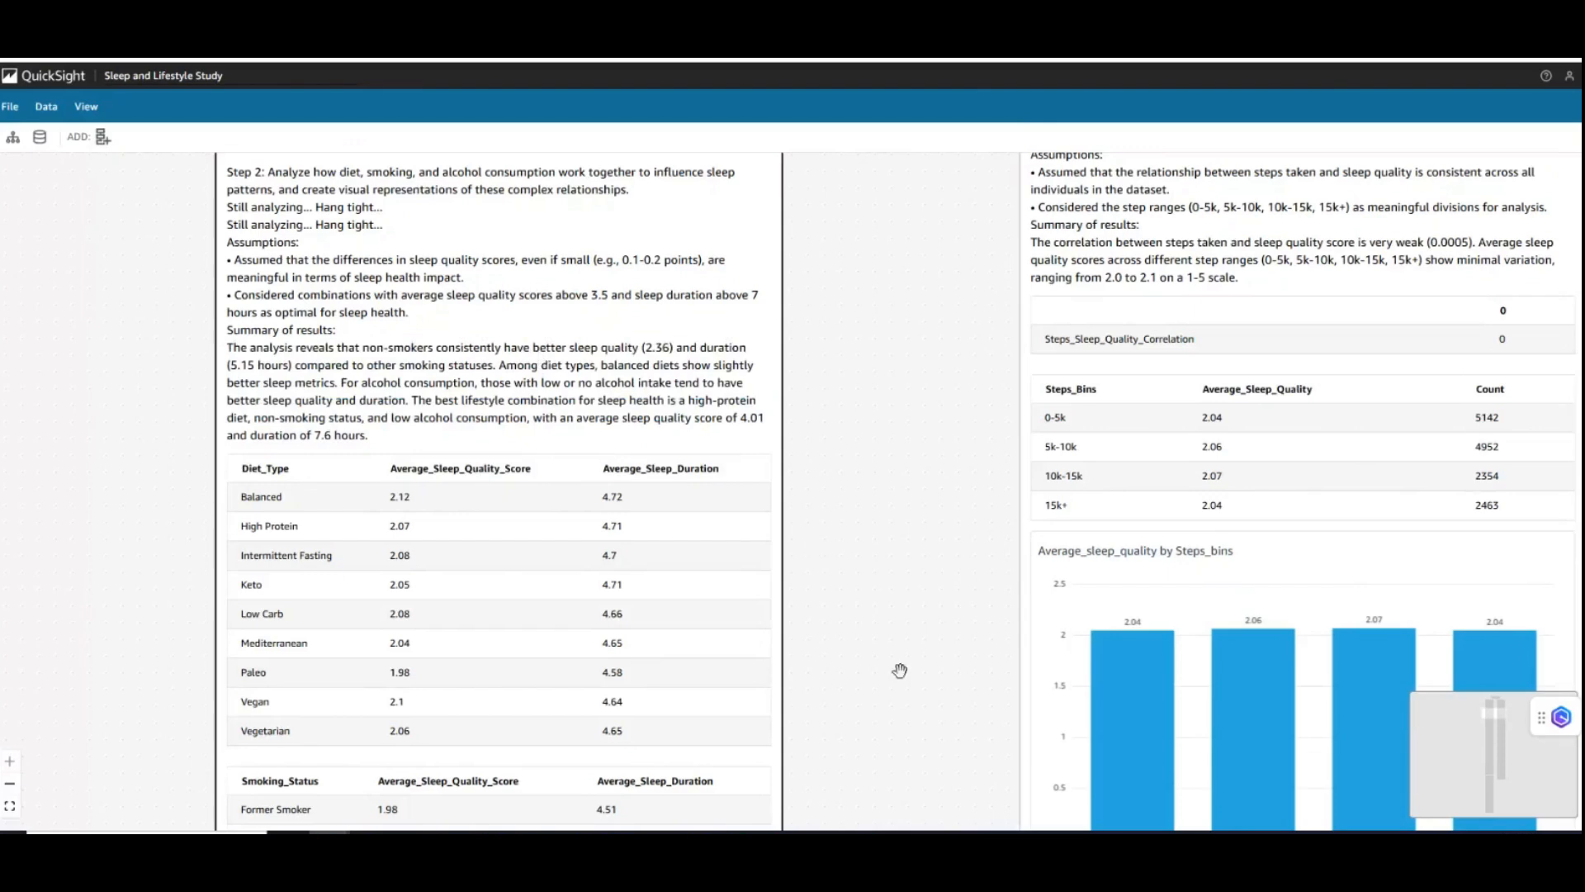
scroll(917, 628, down, 1)
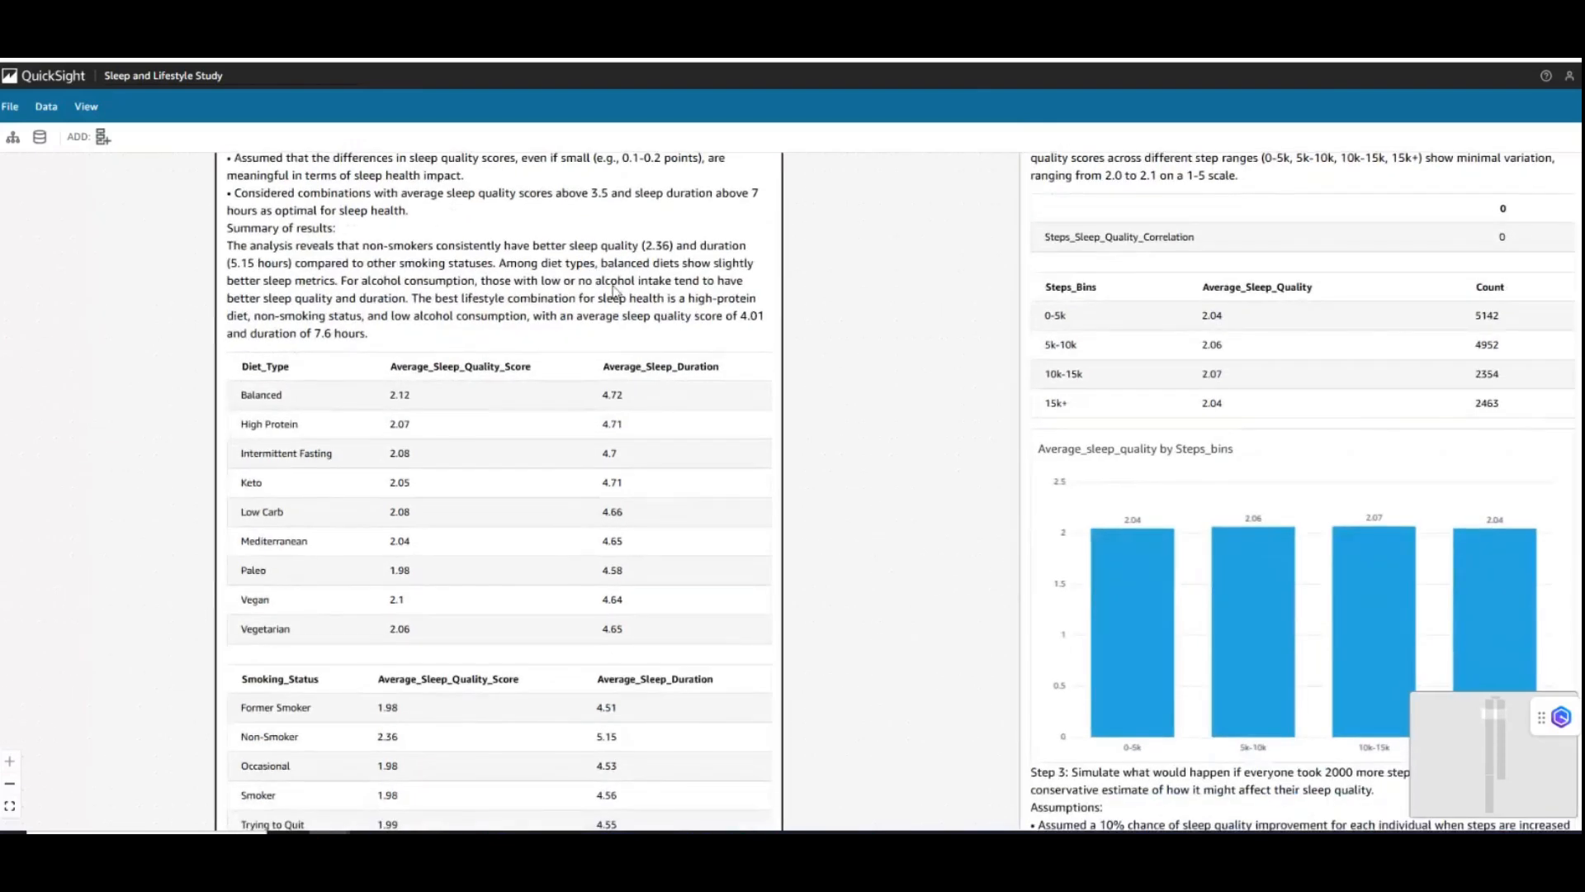
drag(568, 273, 364, 285)
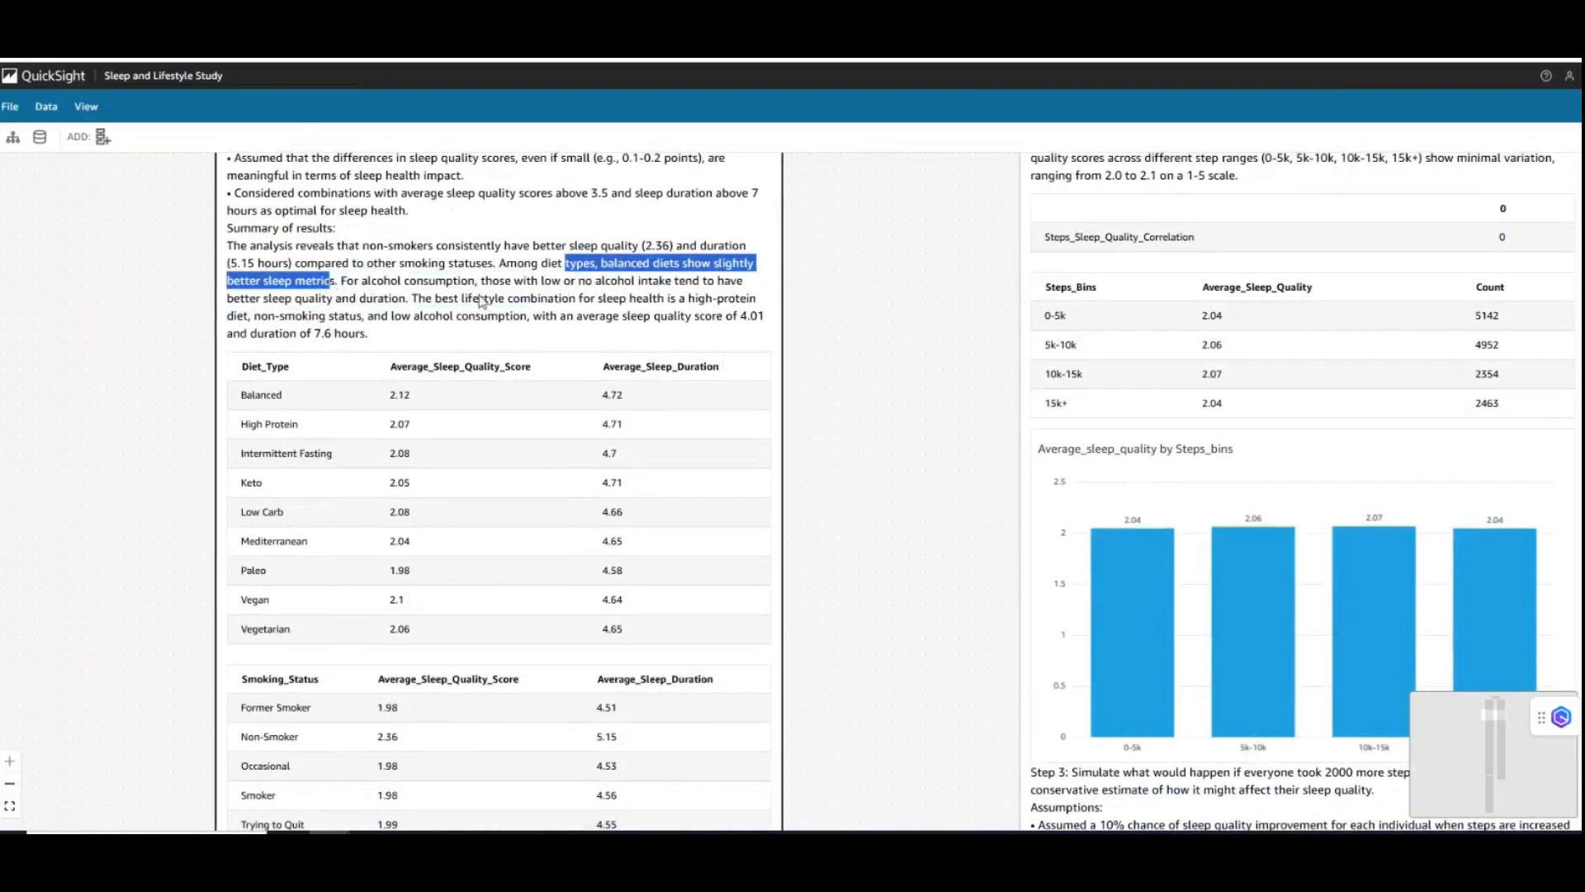
click(429, 288)
drag(388, 287, 686, 285)
drag(286, 302, 386, 305)
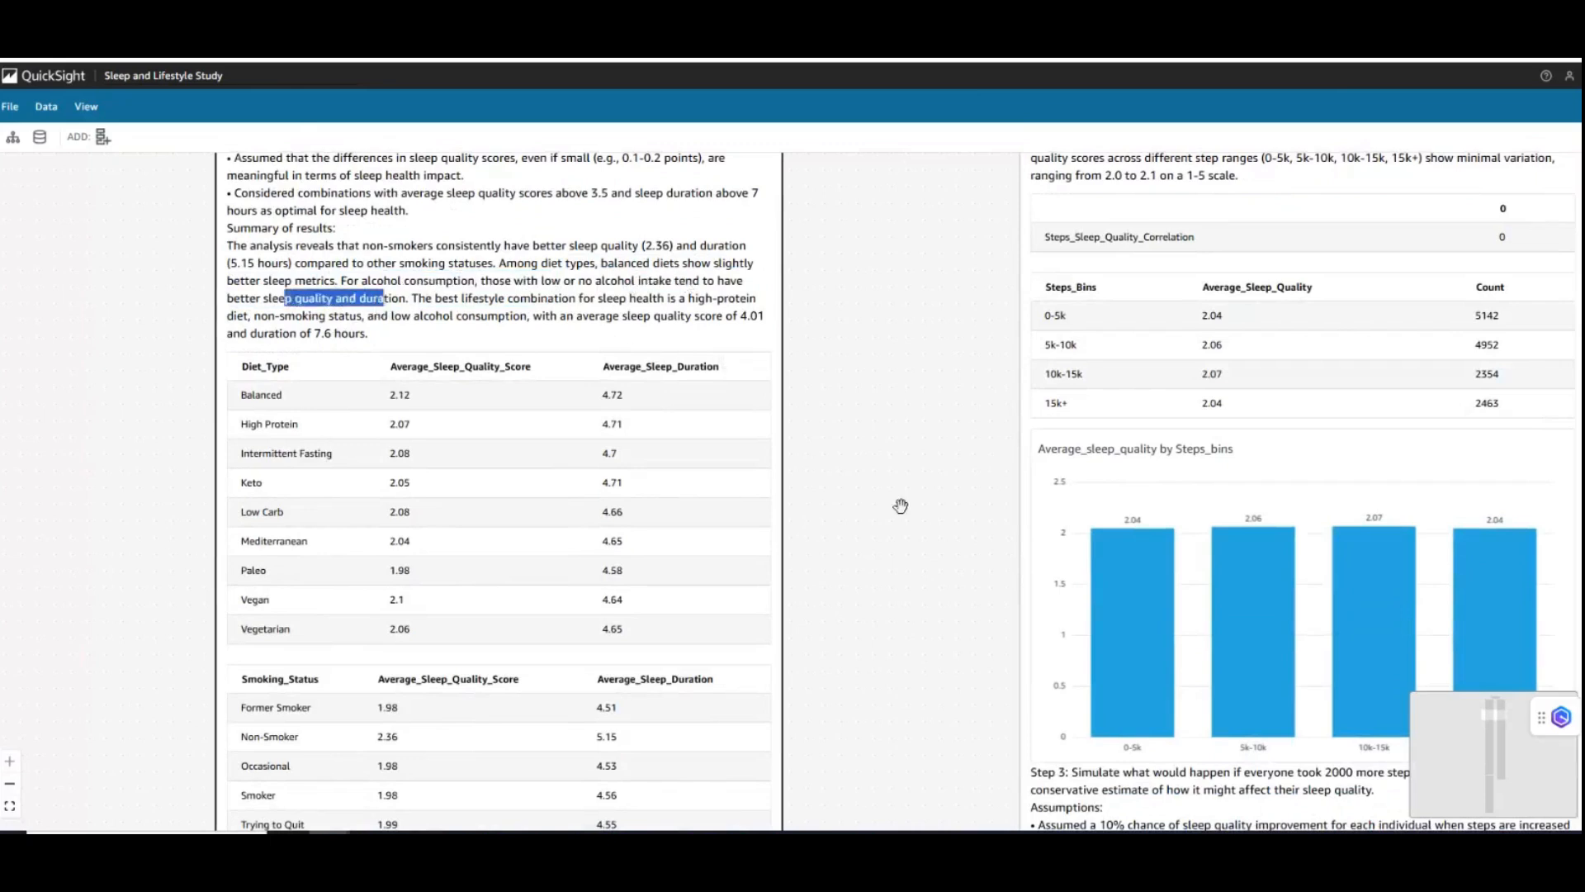
- Examine the Step 2 tables and charts by diet, smoking and alcohol, inspecting the bars and legend of the alcohol consumption chart
scroll(892, 465, down, 1)
scroll(891, 465, down, 5)
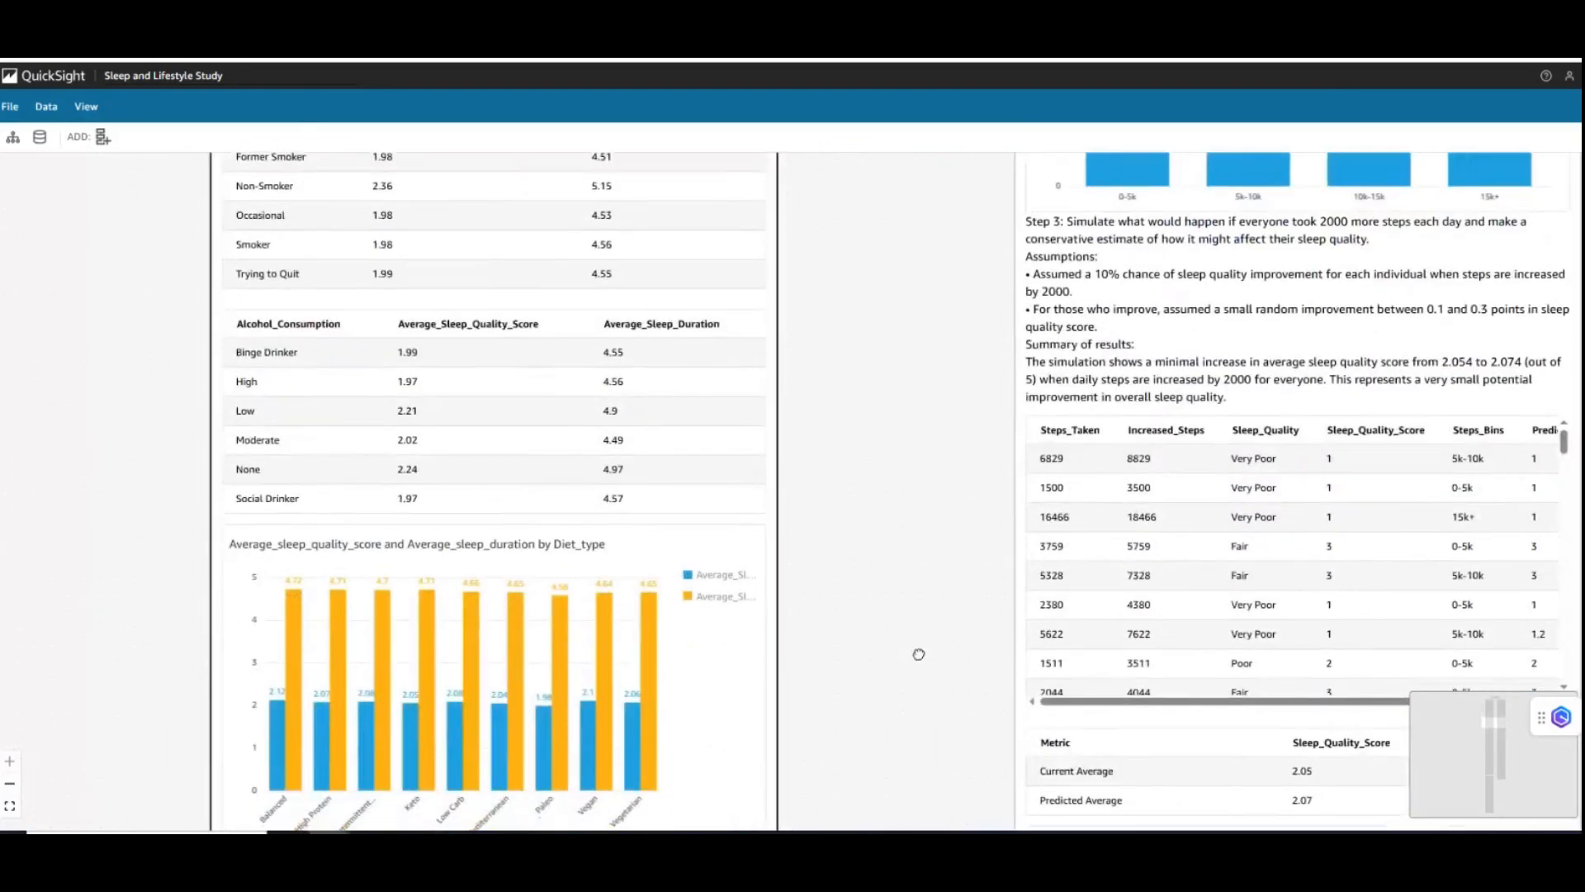
scroll(922, 682, down, 3)
scroll(926, 666, down, 3)
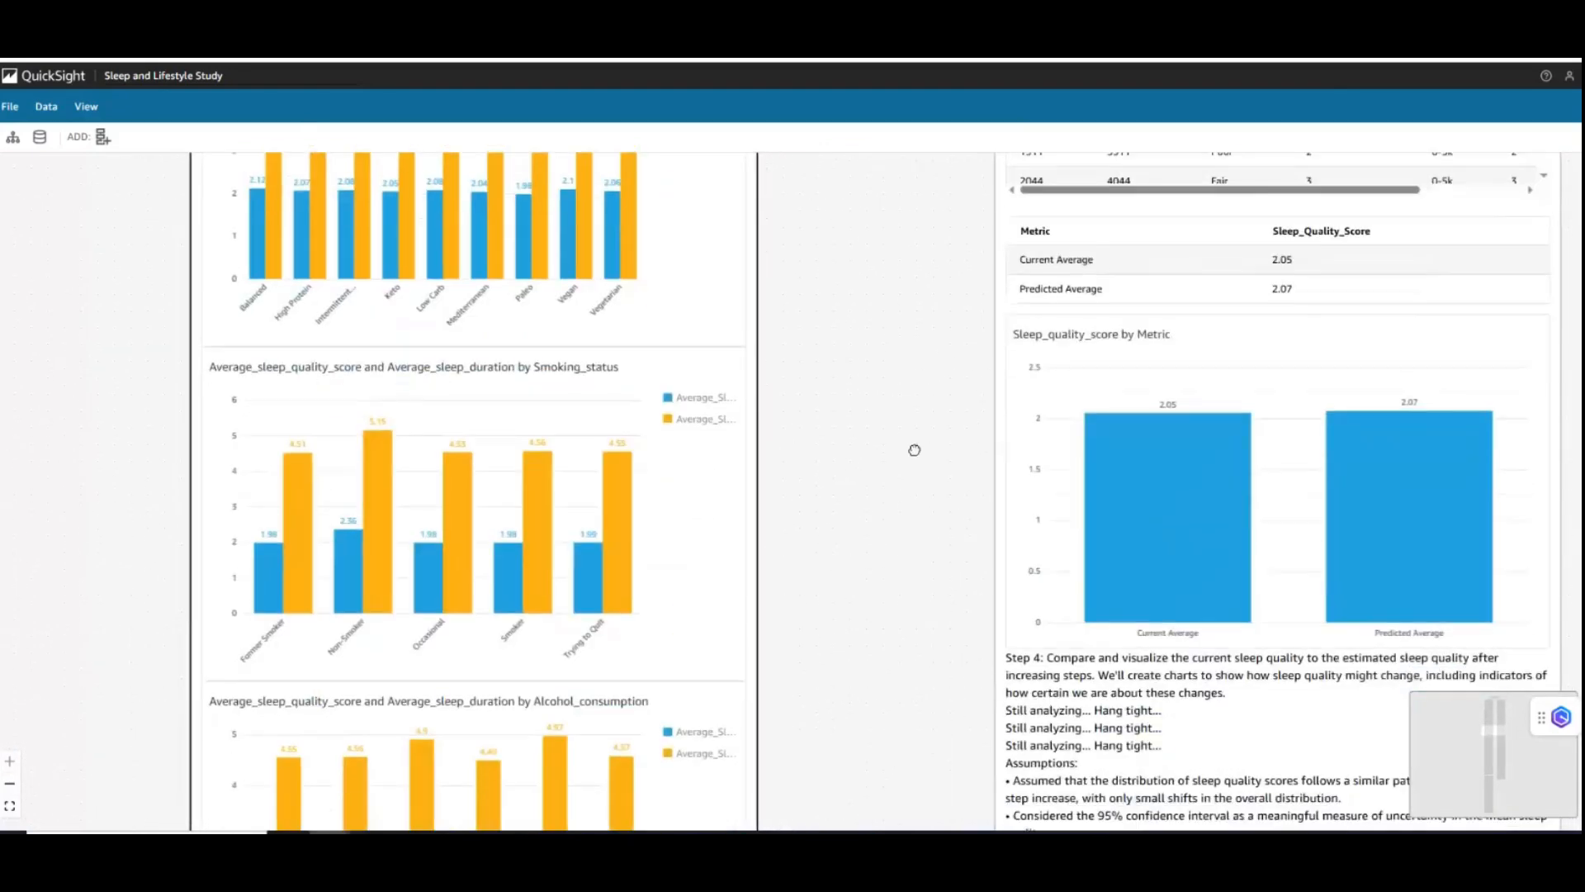
scroll(880, 571, down, 2)
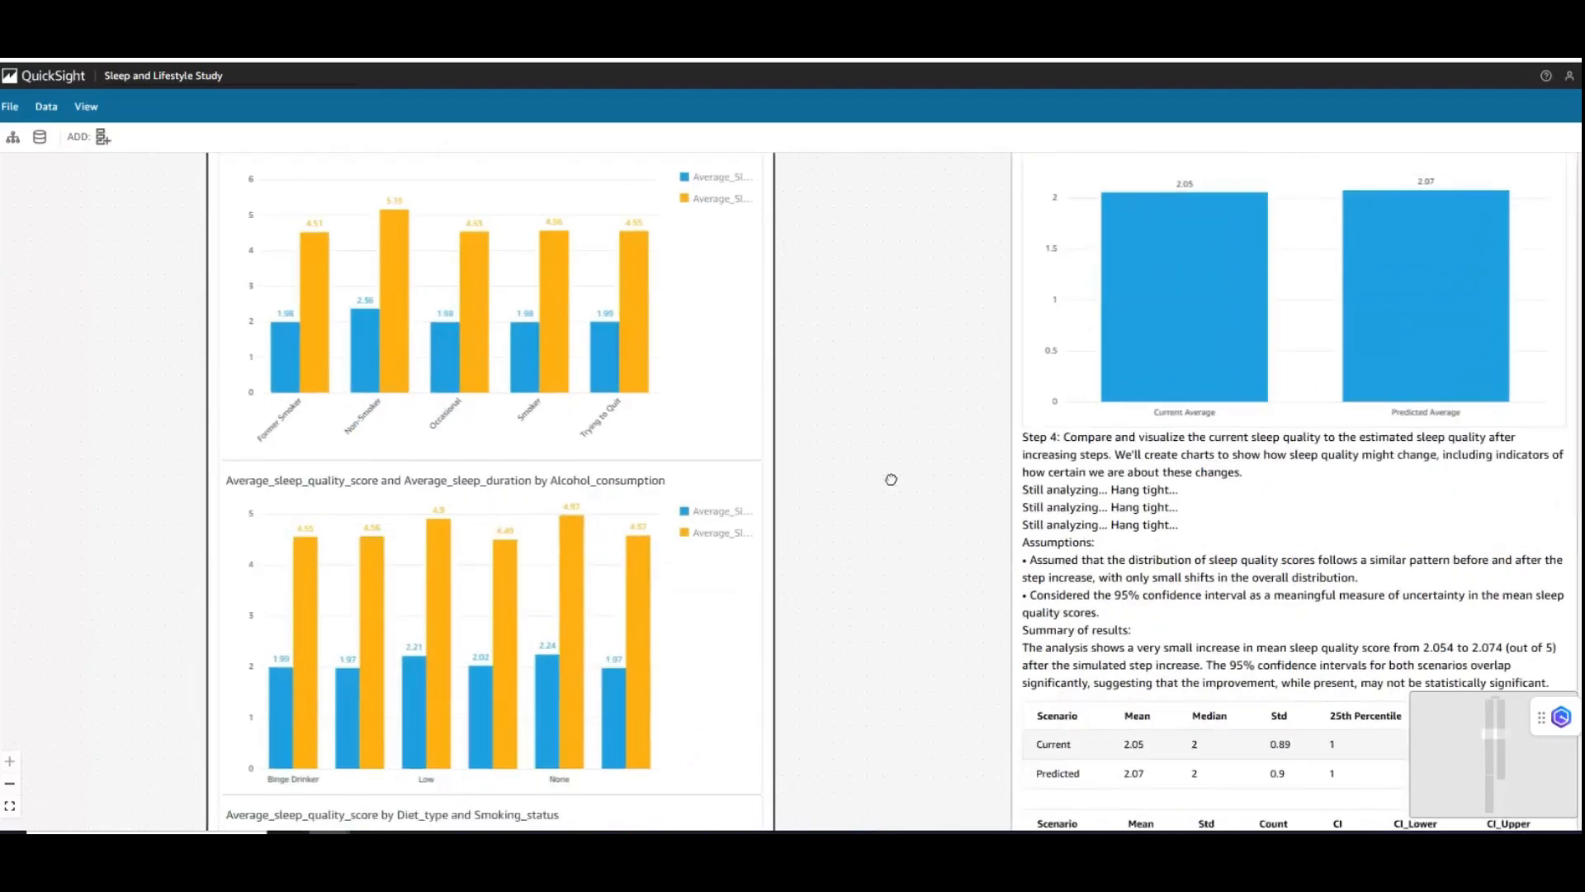
mouse_move(299, 776)
mouse_move(712, 568)
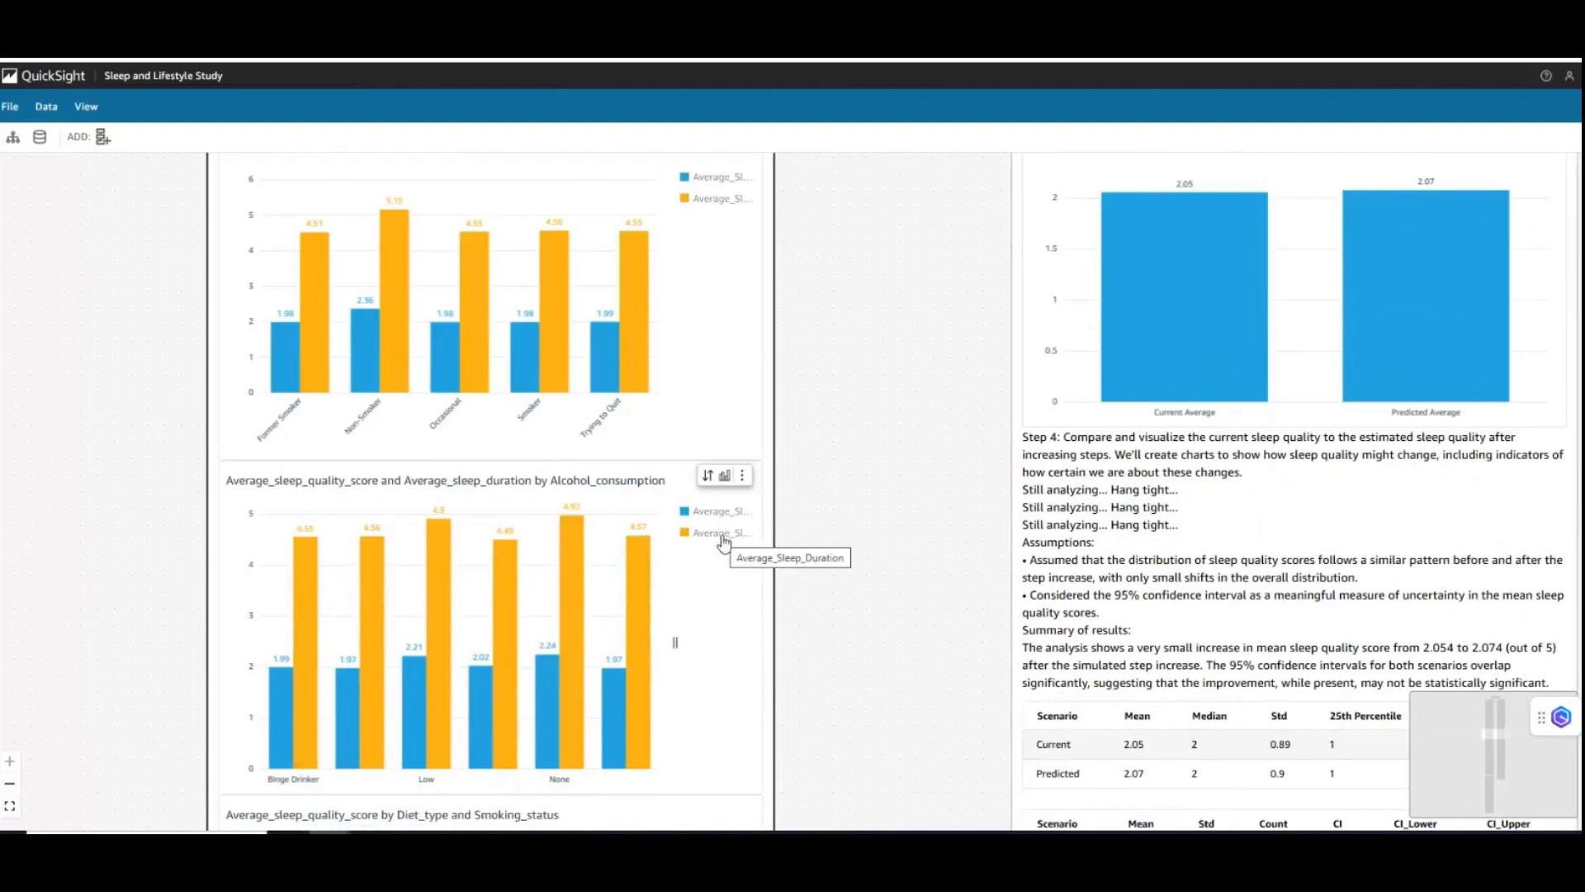
mouse_move(312, 637)
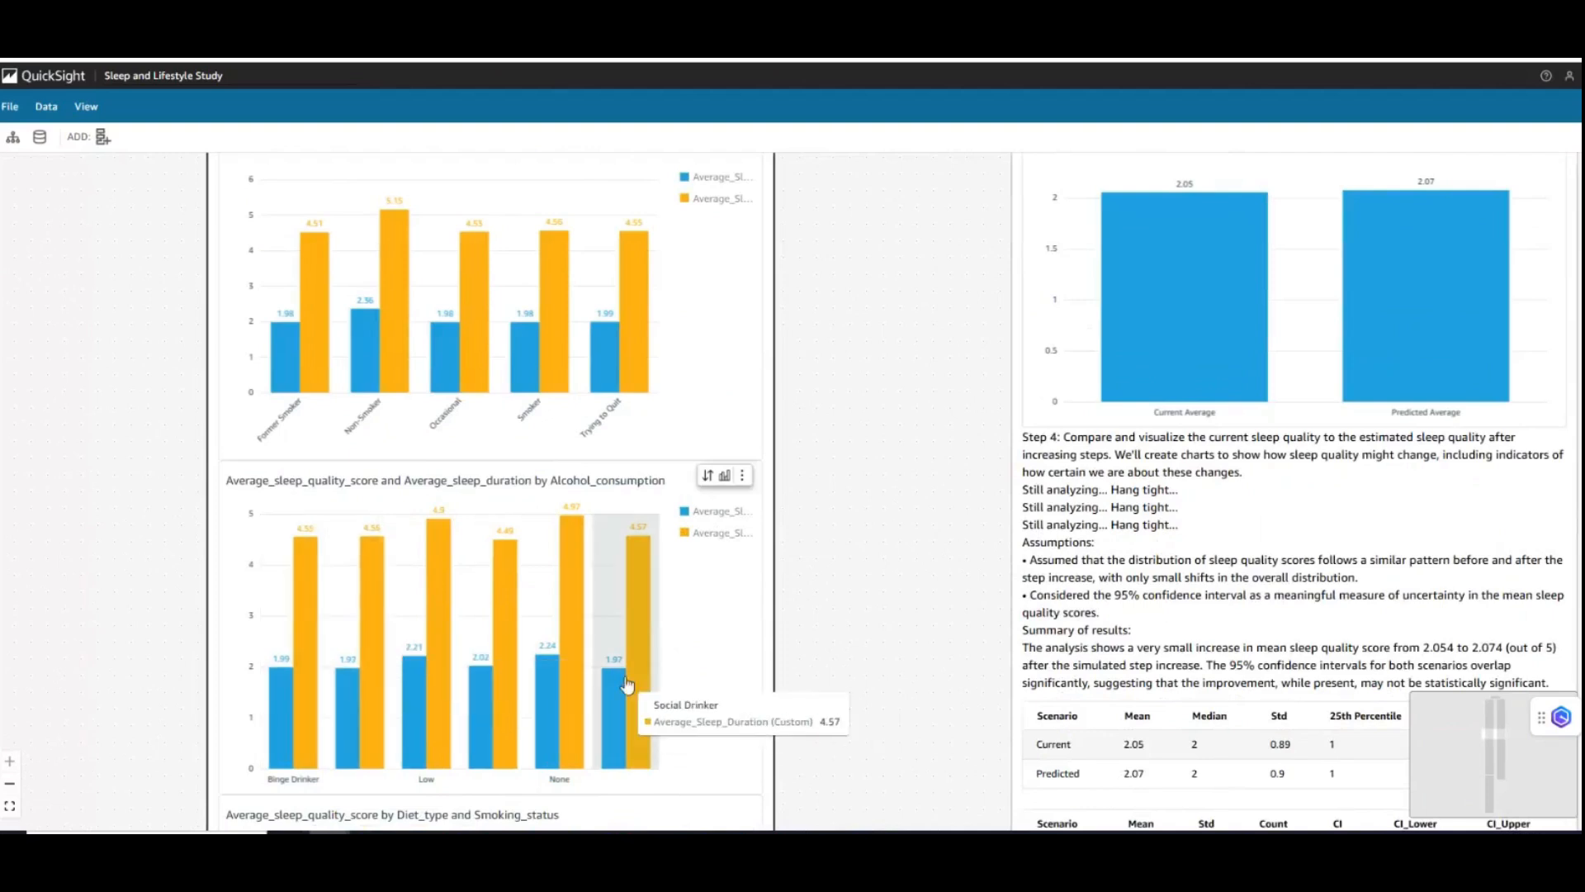
mouse_move(626, 683)
mouse_move(617, 642)
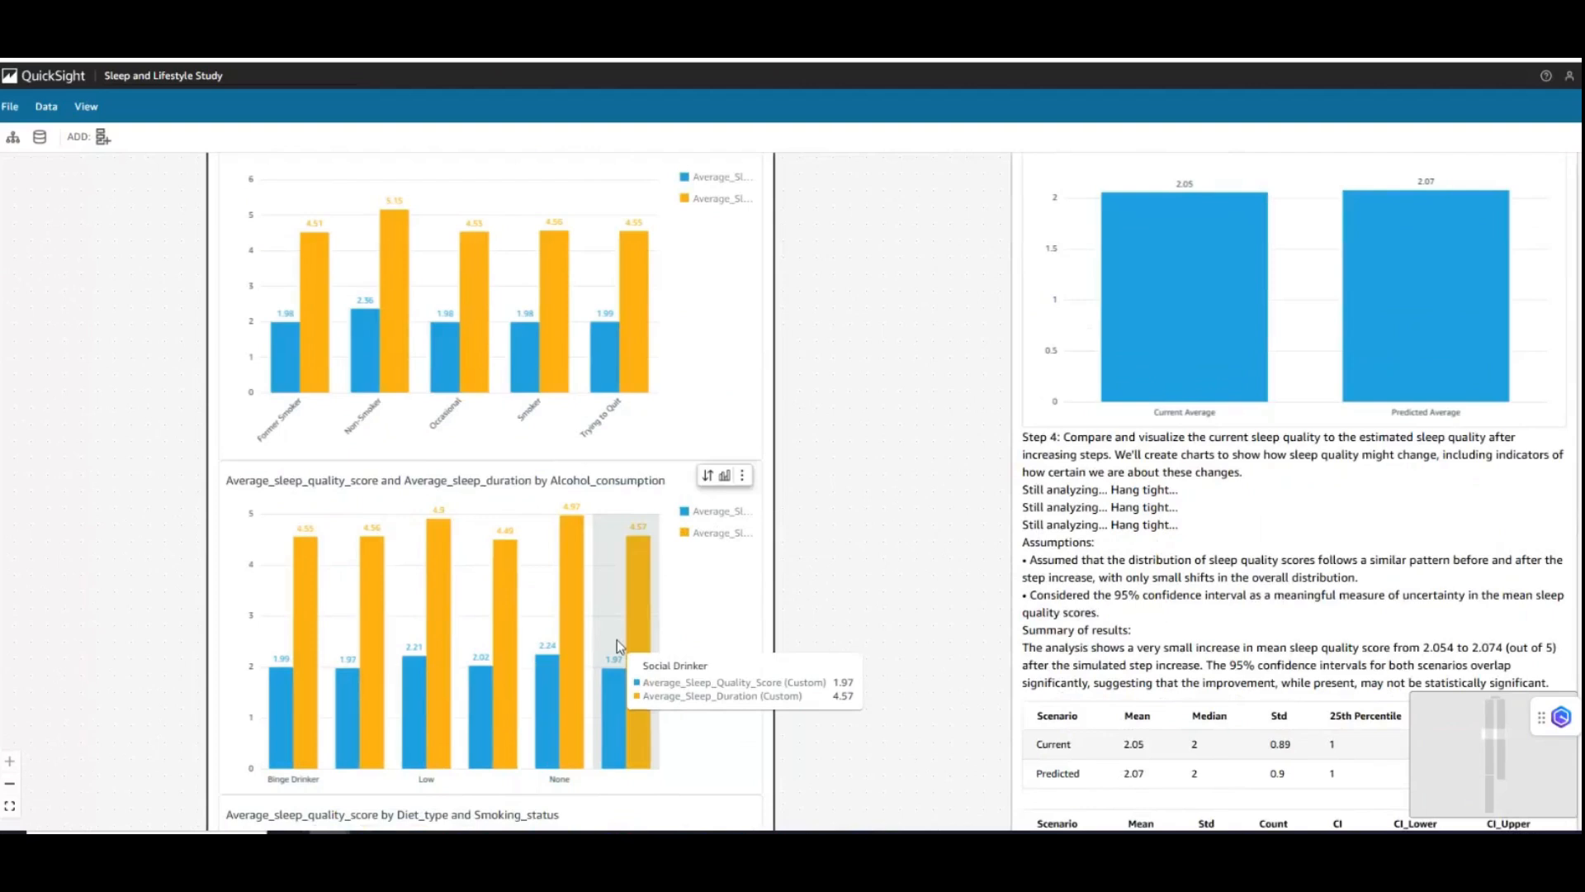
mouse_move(550, 655)
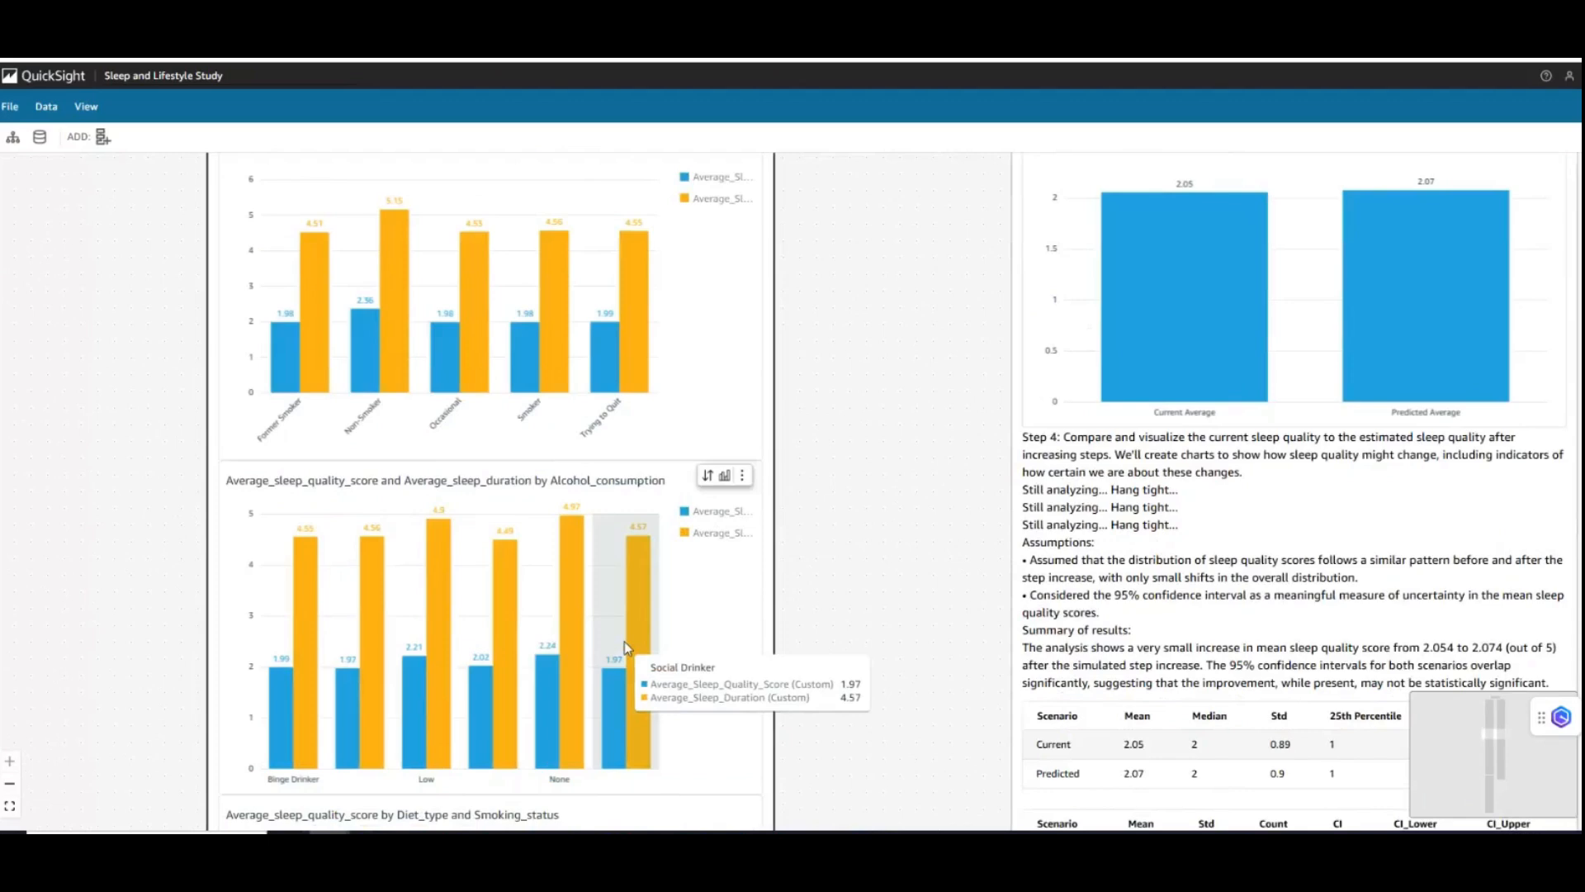
- Look through the Step 2 sleep quality heat maps, the lifestyle combination table and the radar chart by combination
scroll(850, 648, down, 3)
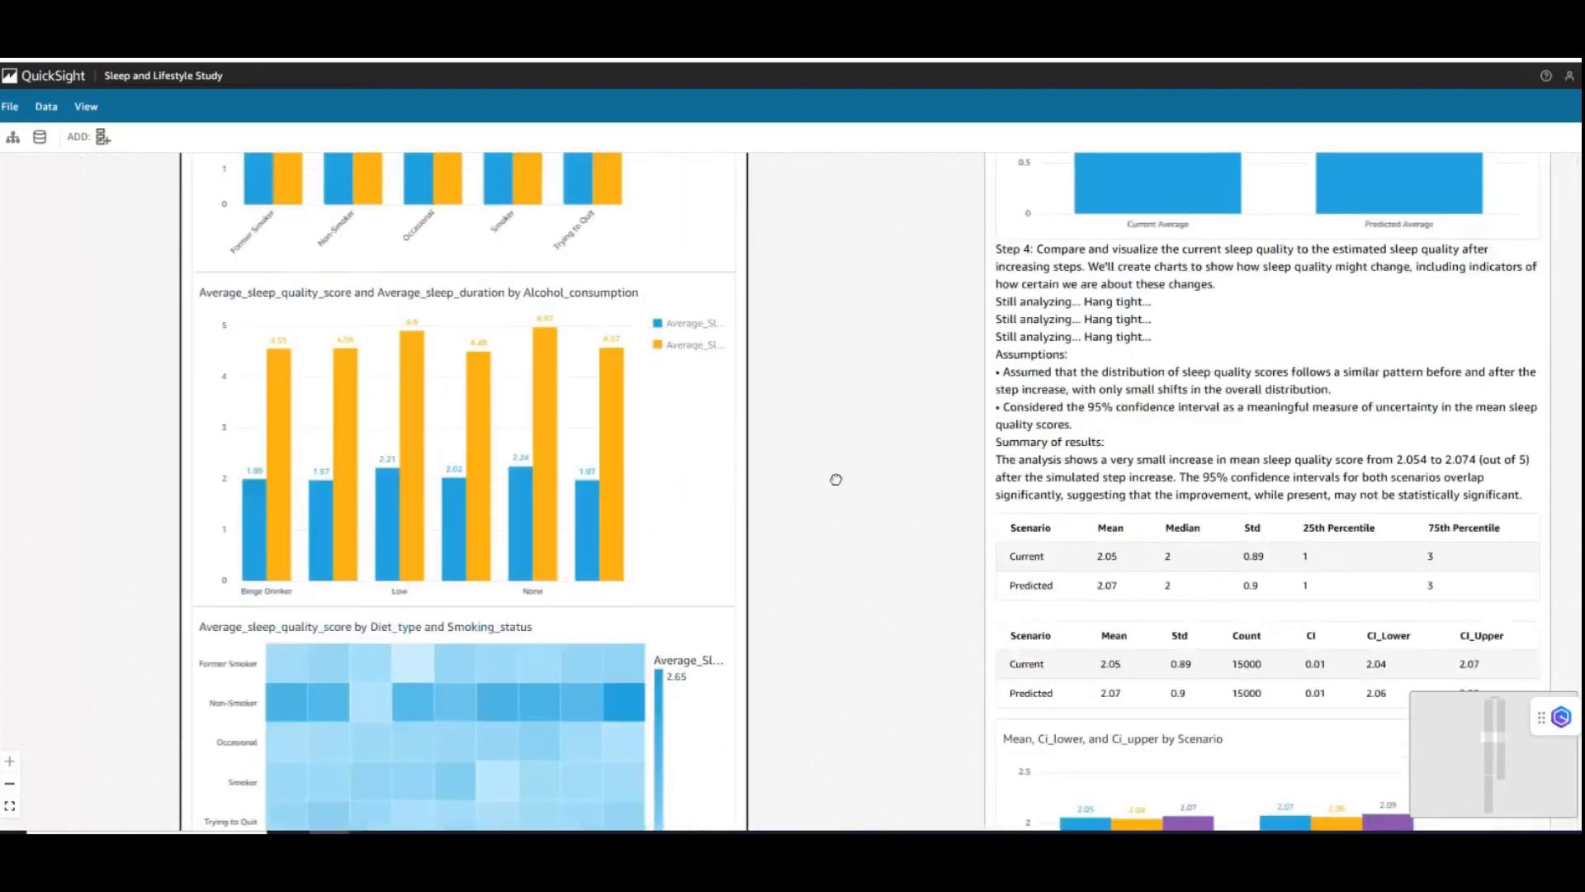
scroll(836, 478, down, 8)
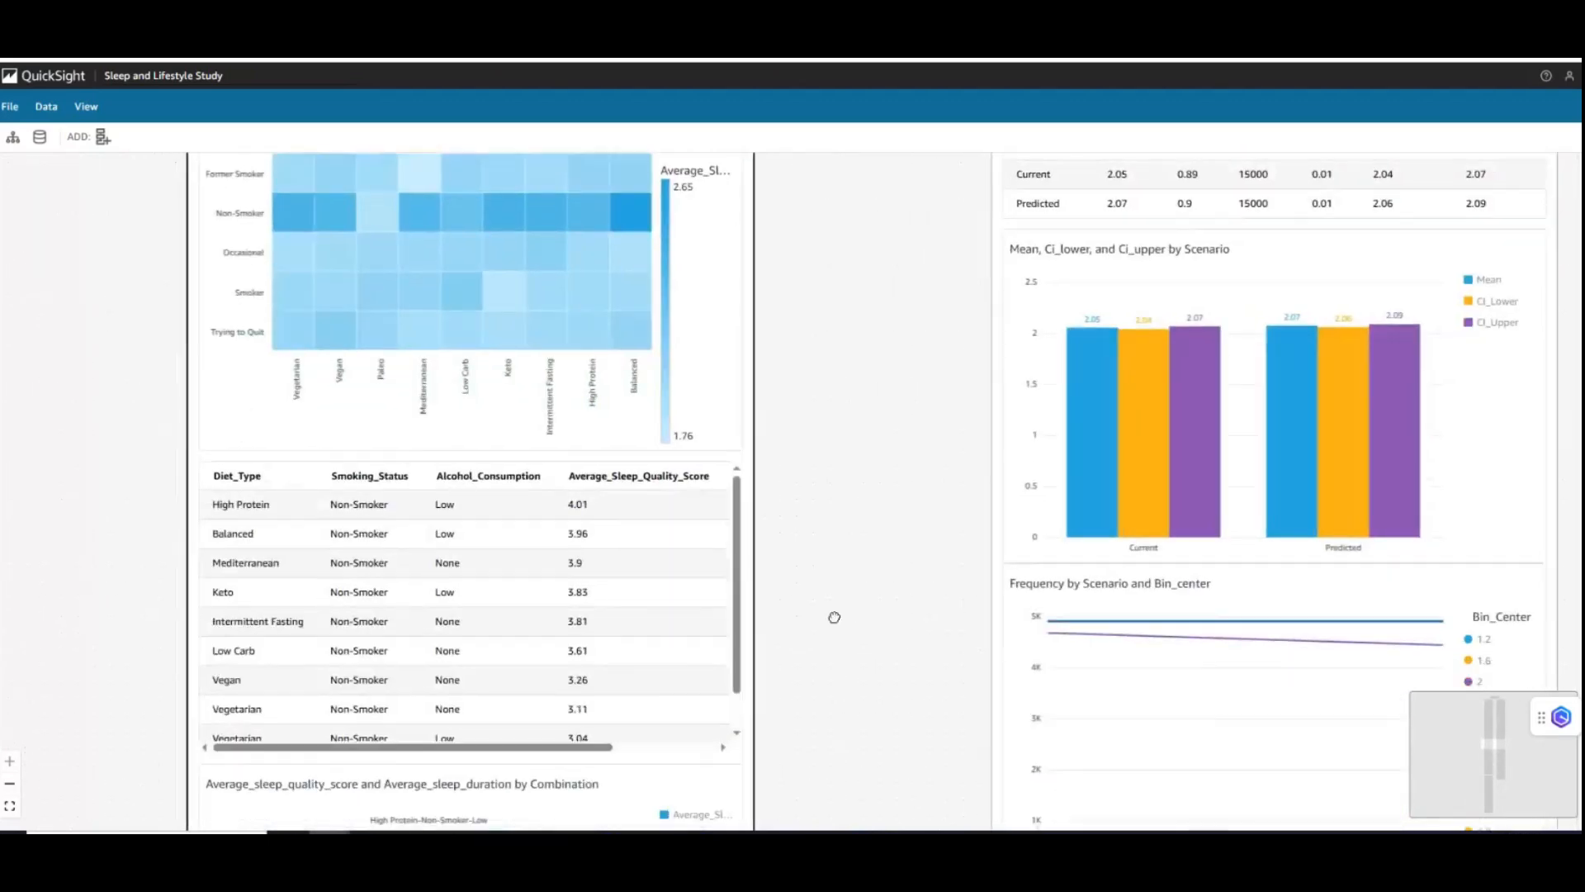
scroll(839, 506, down, 4)
scroll(832, 718, down, 5)
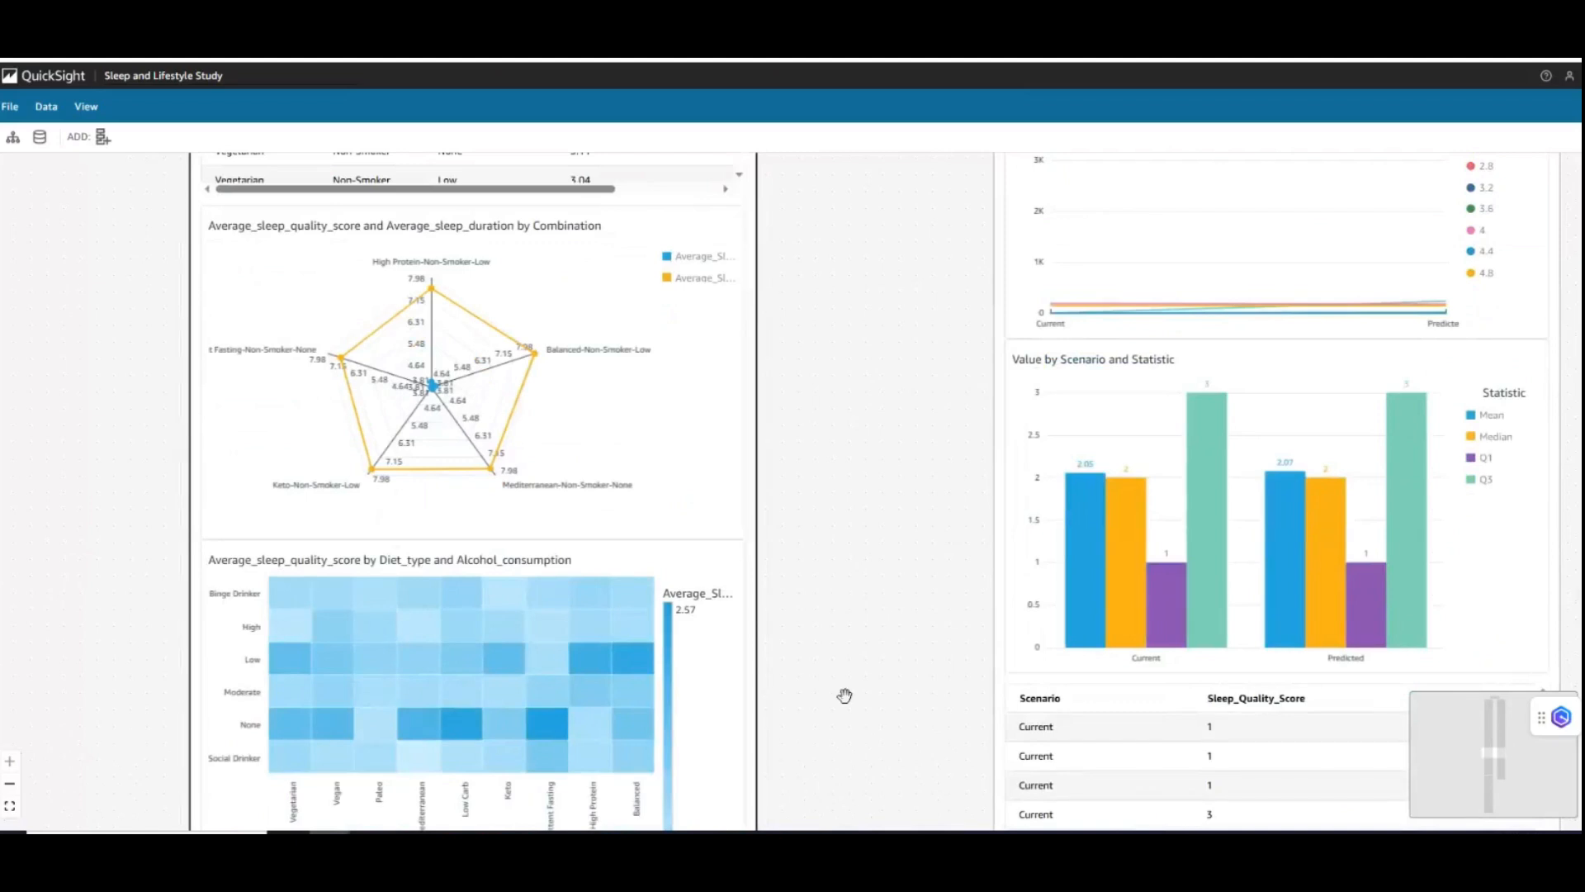
scroll(845, 695, down, 4)
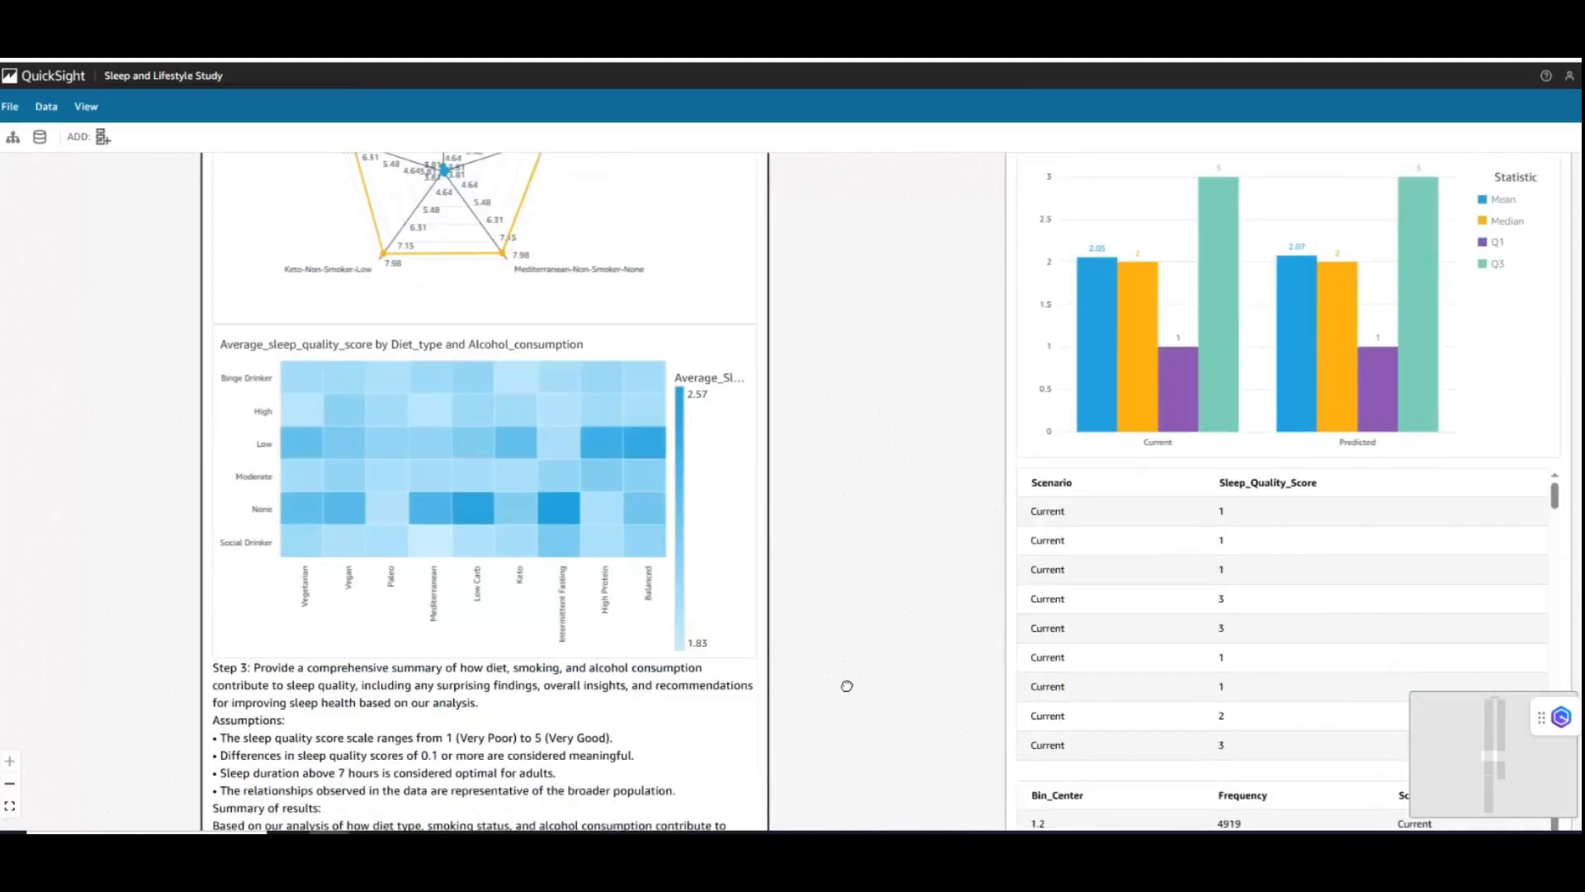
- Read the Step 3 comprehensive summary, focusing on the Smoking Status insight and its sleep quality and duration figures for non-smokers
drag(847, 686, 849, 448)
drag(871, 641, 870, 486)
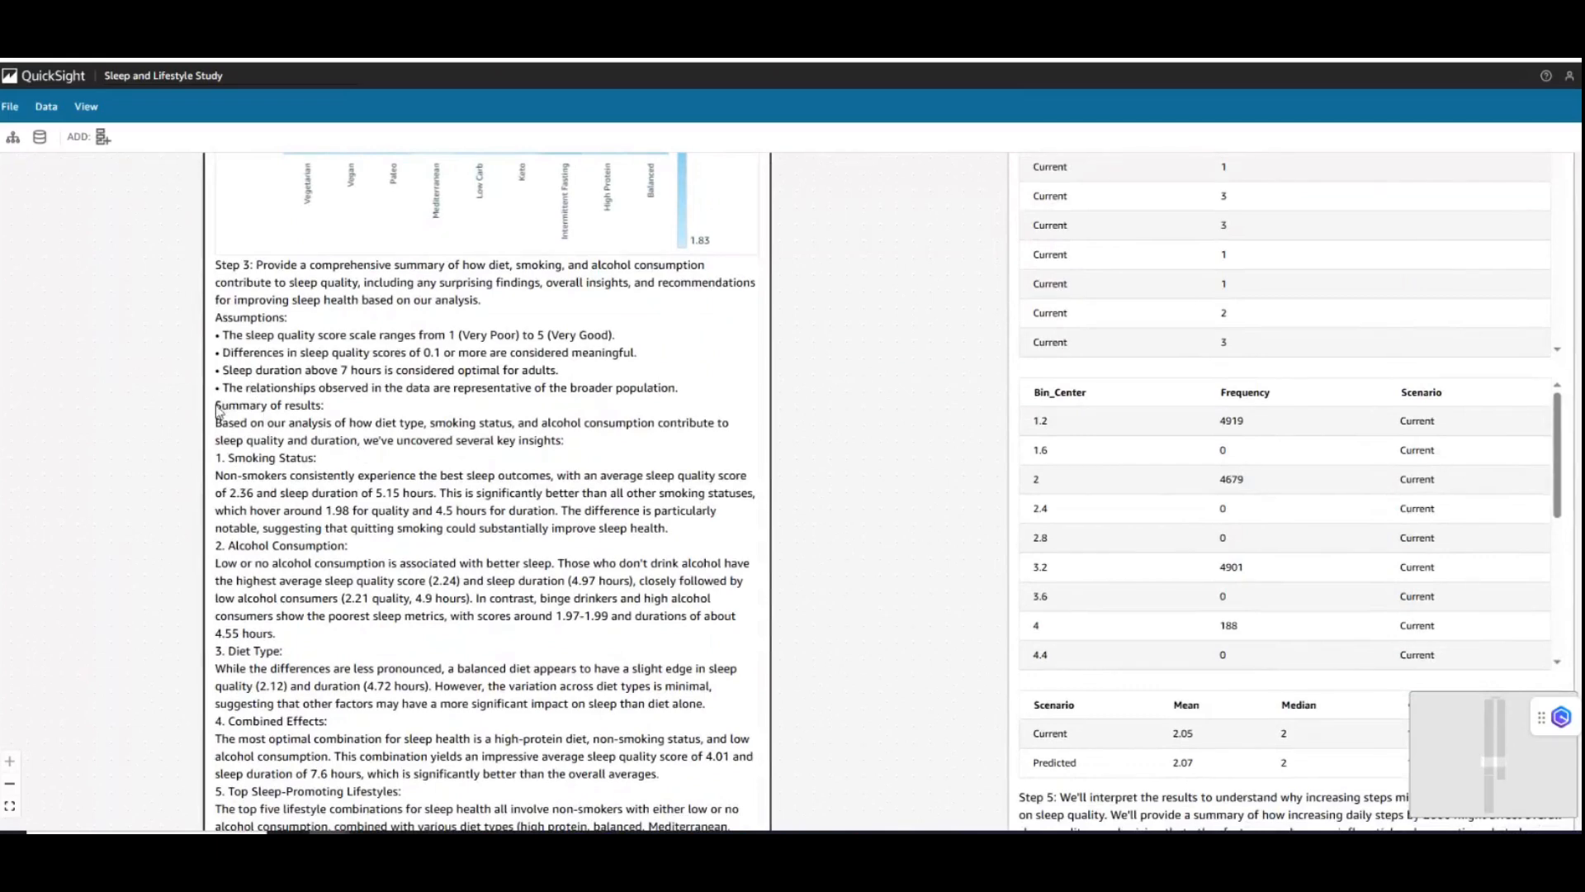
drag(218, 410, 339, 466)
click(338, 466)
drag(832, 655, 845, 493)
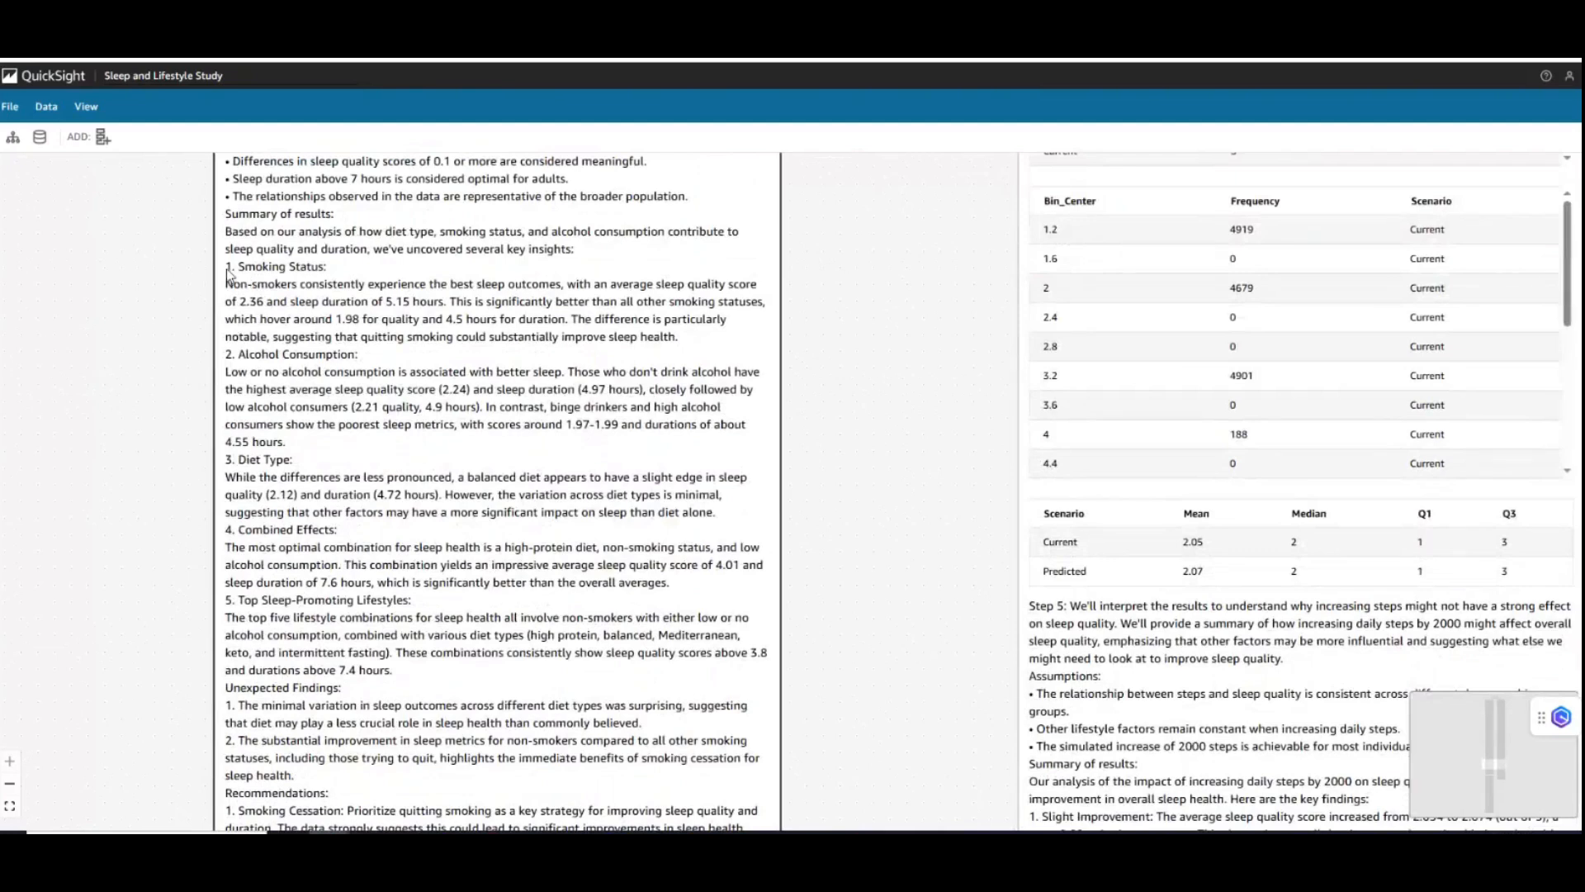
drag(228, 278, 327, 266)
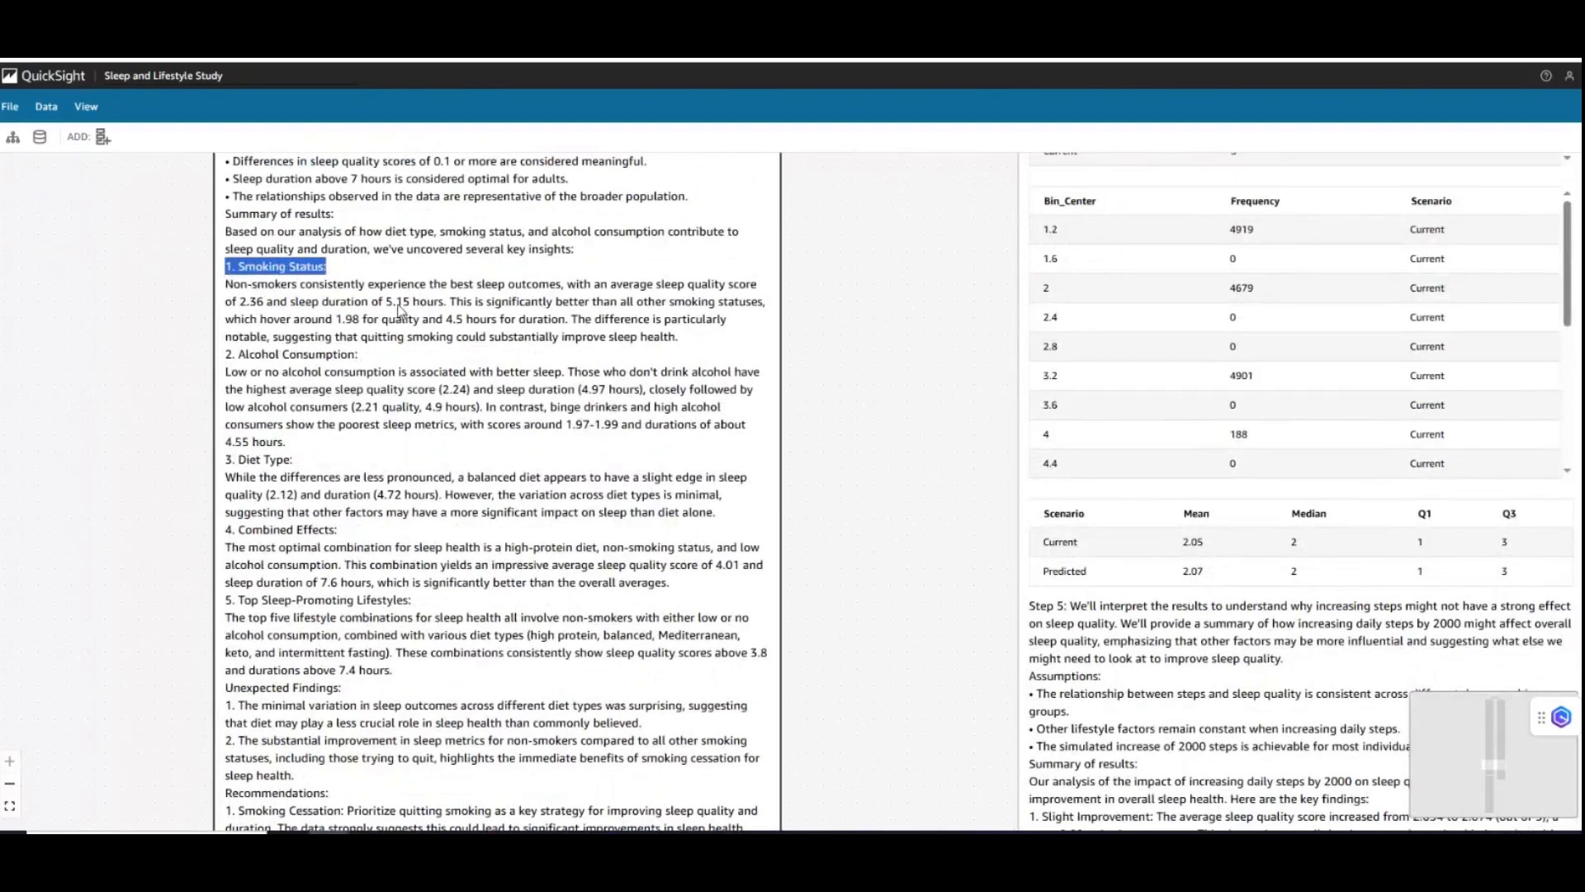
click(420, 391)
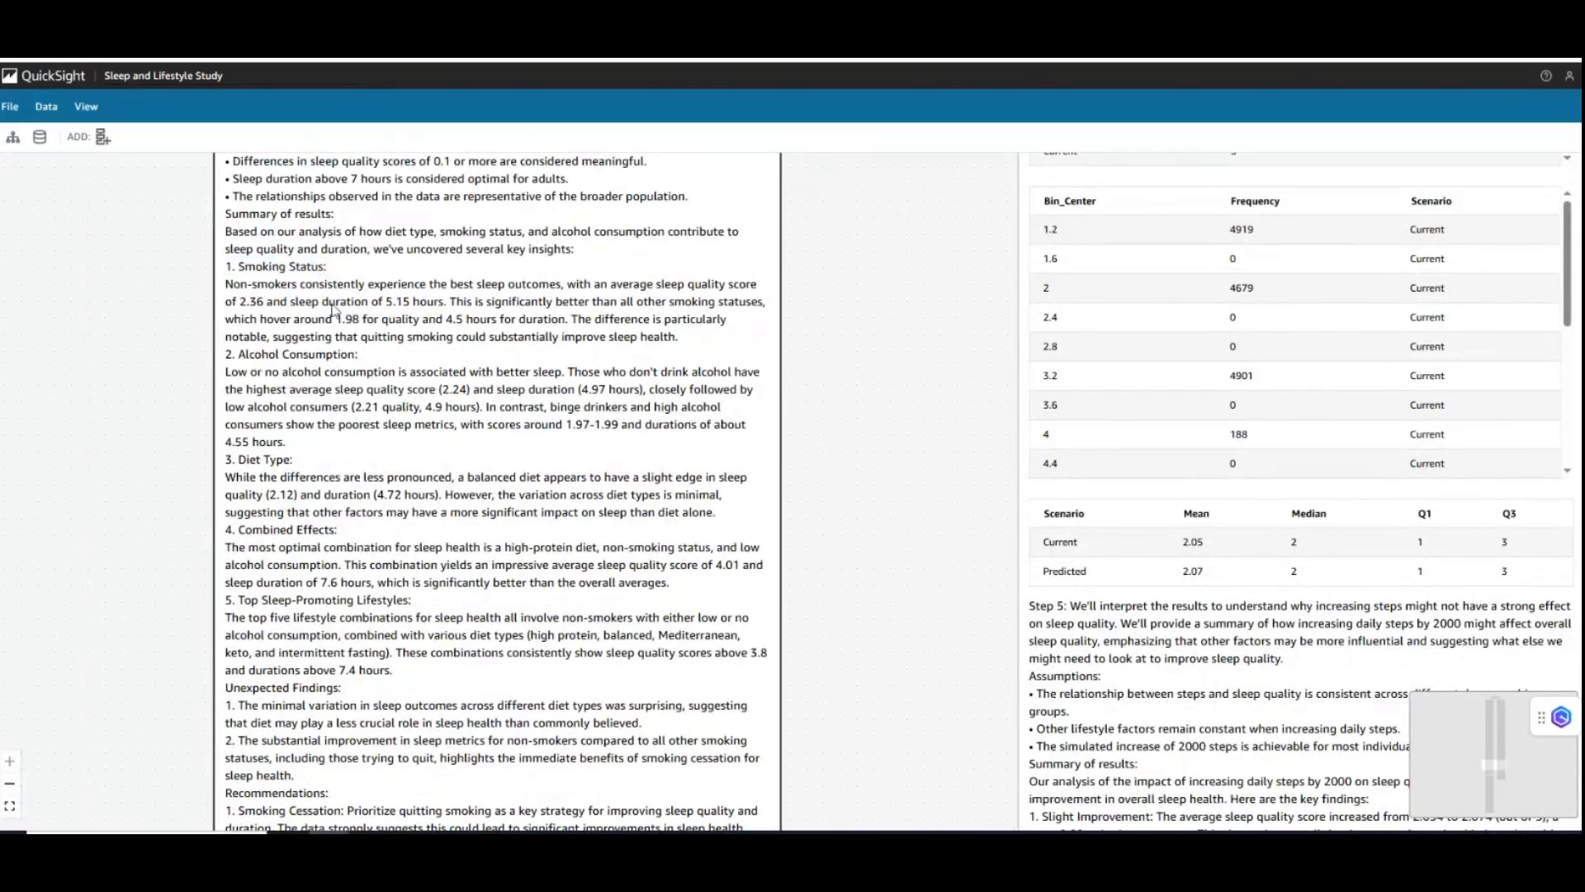
drag(334, 288, 542, 320)
click(543, 320)
drag(231, 305, 275, 307)
drag(386, 304, 443, 314)
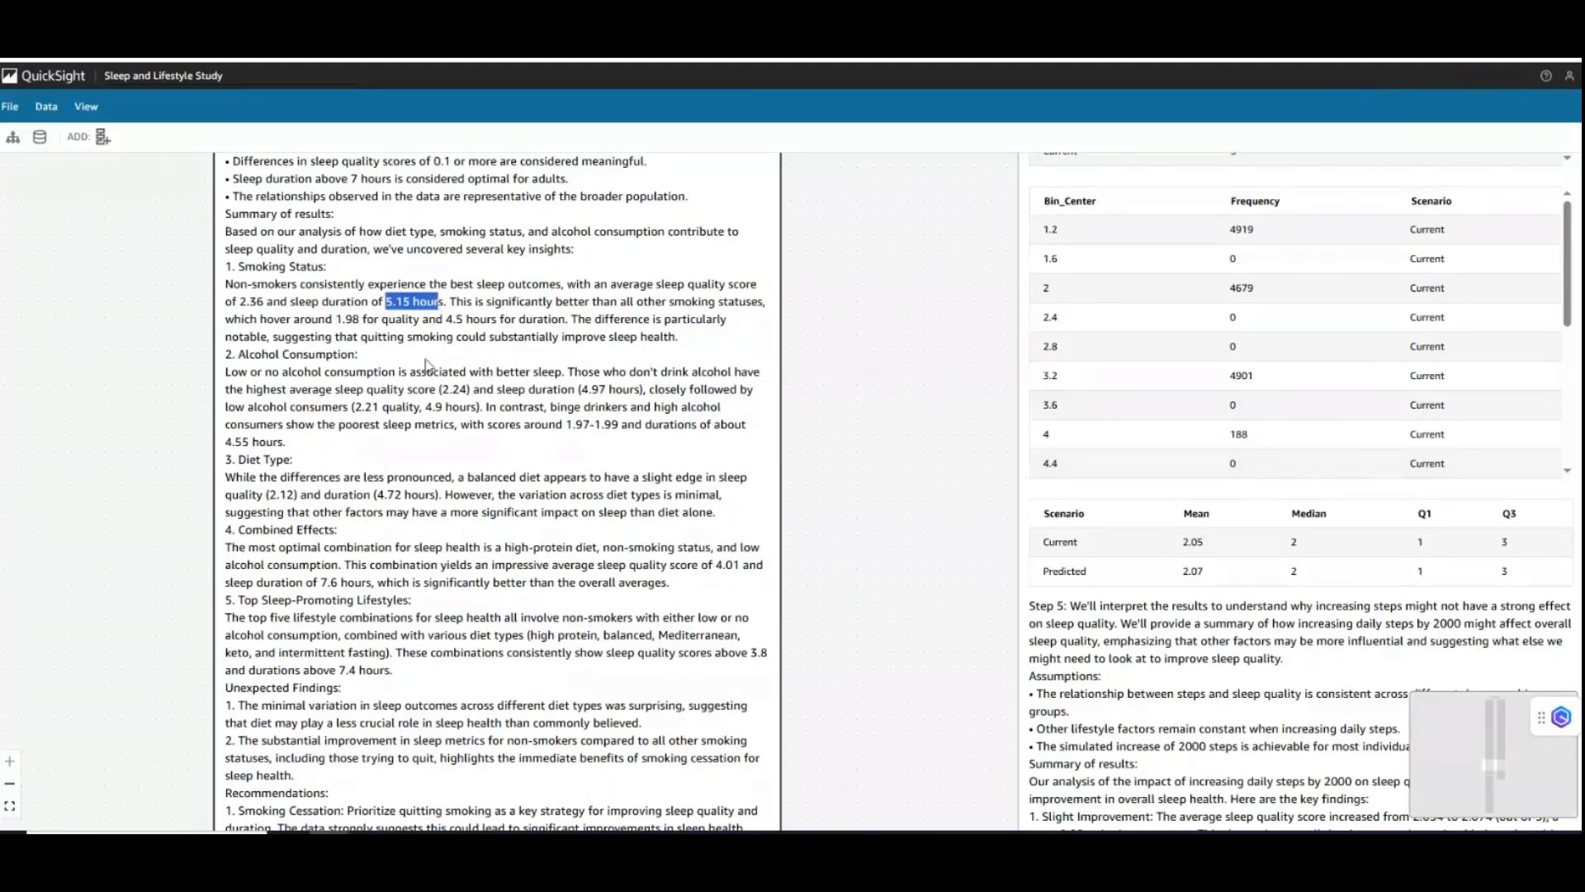
- Highlight the five key insights in the Step 3 summary and examine the Unexpected Findings and Recommendations sections
drag(388, 602, 390, 552)
click(259, 270)
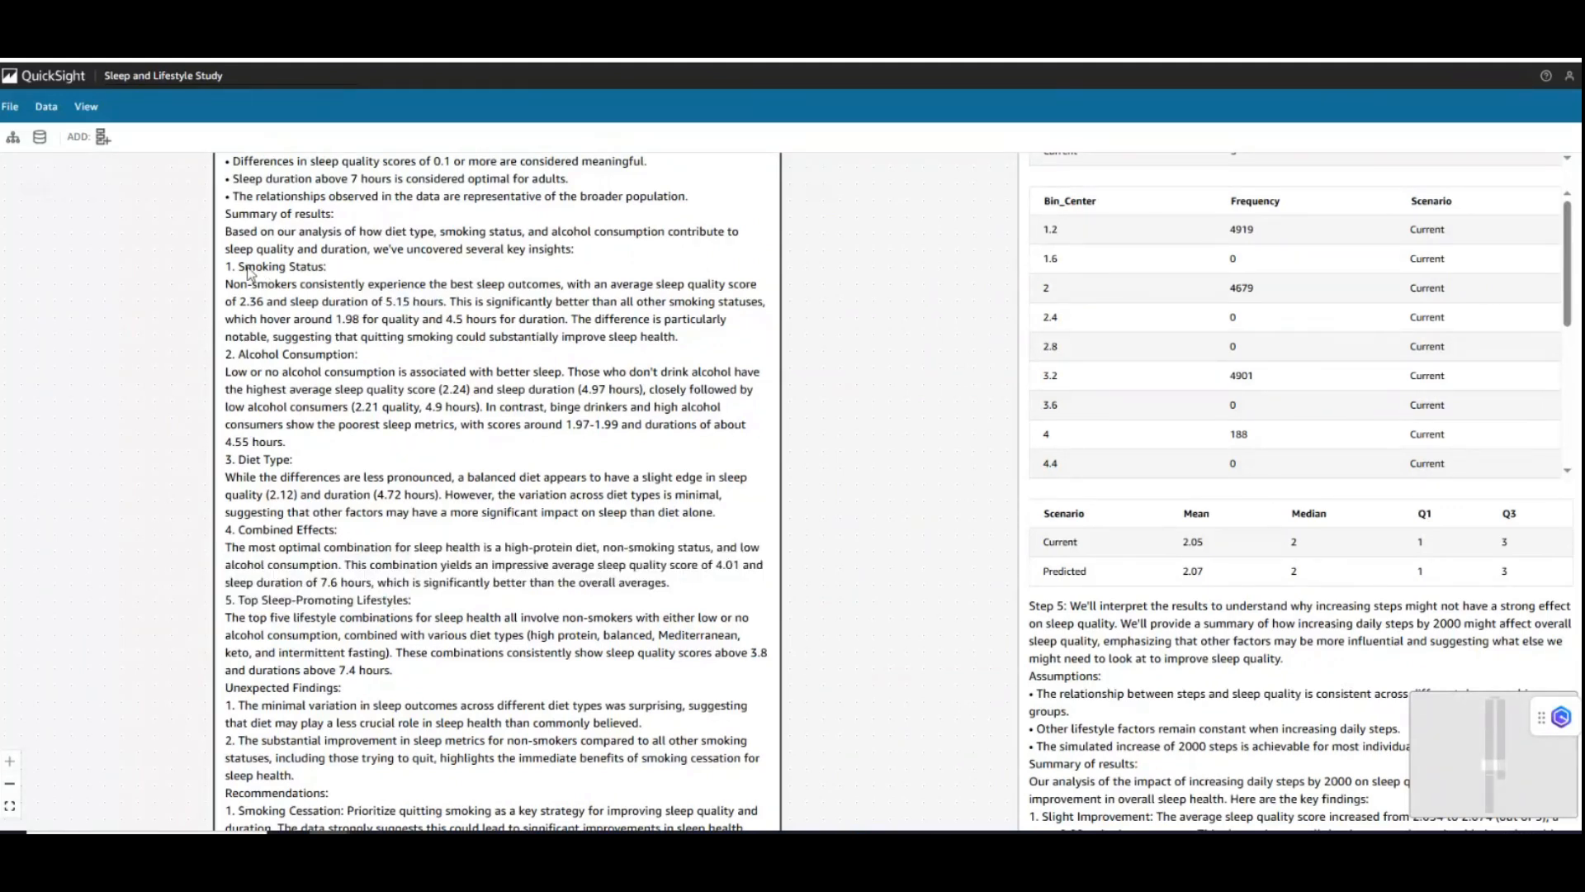
drag(228, 269, 435, 675)
scroll(435, 676, down, 1)
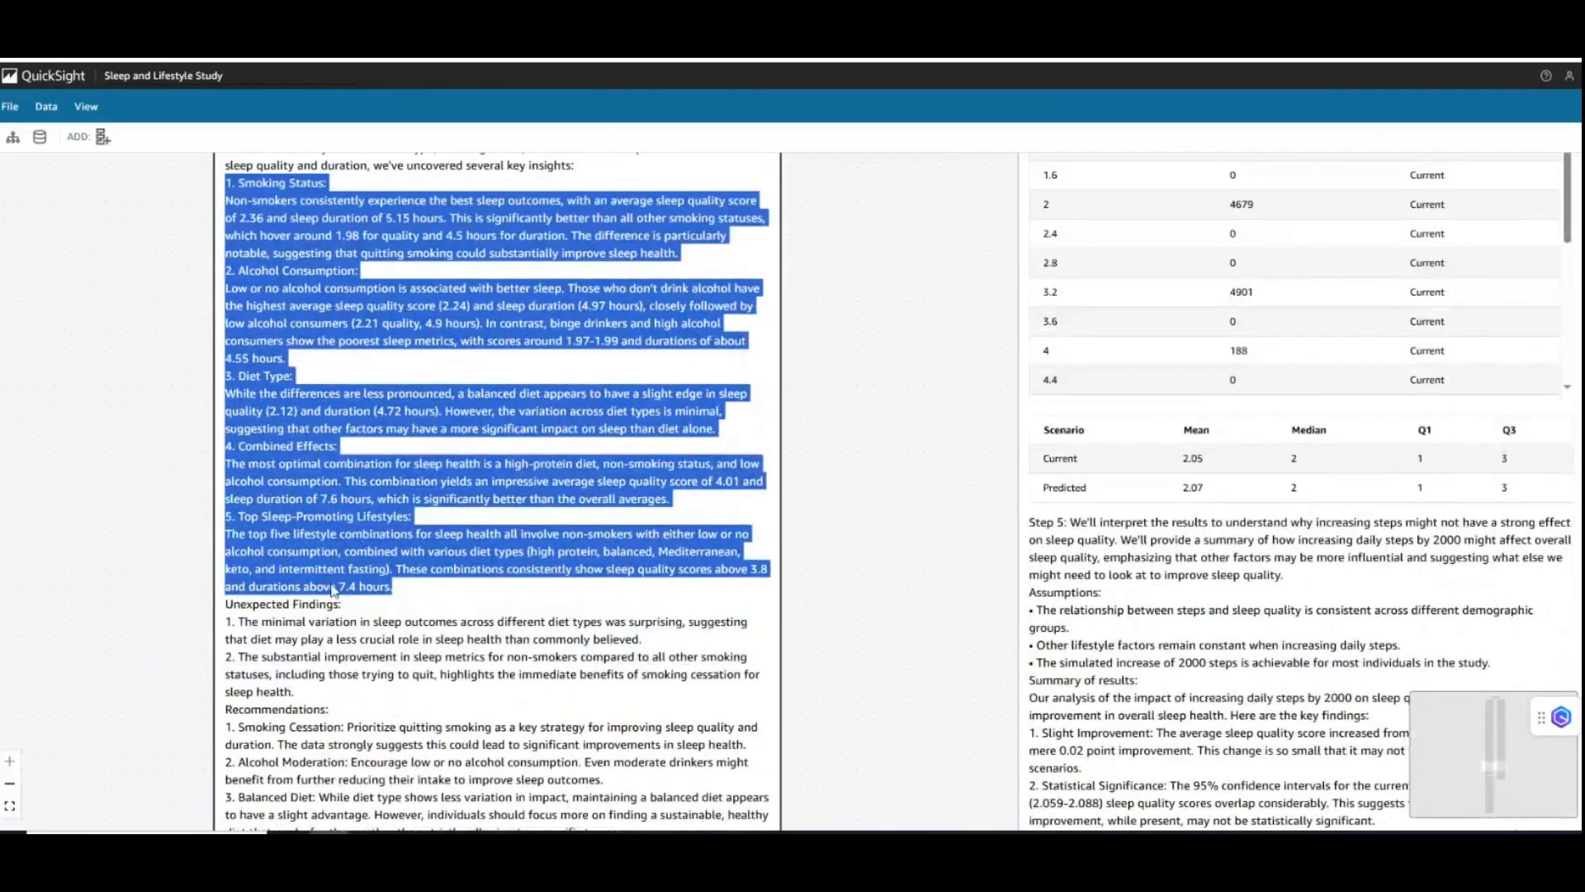
triple_click(262, 606)
scroll(468, 696, down, 2)
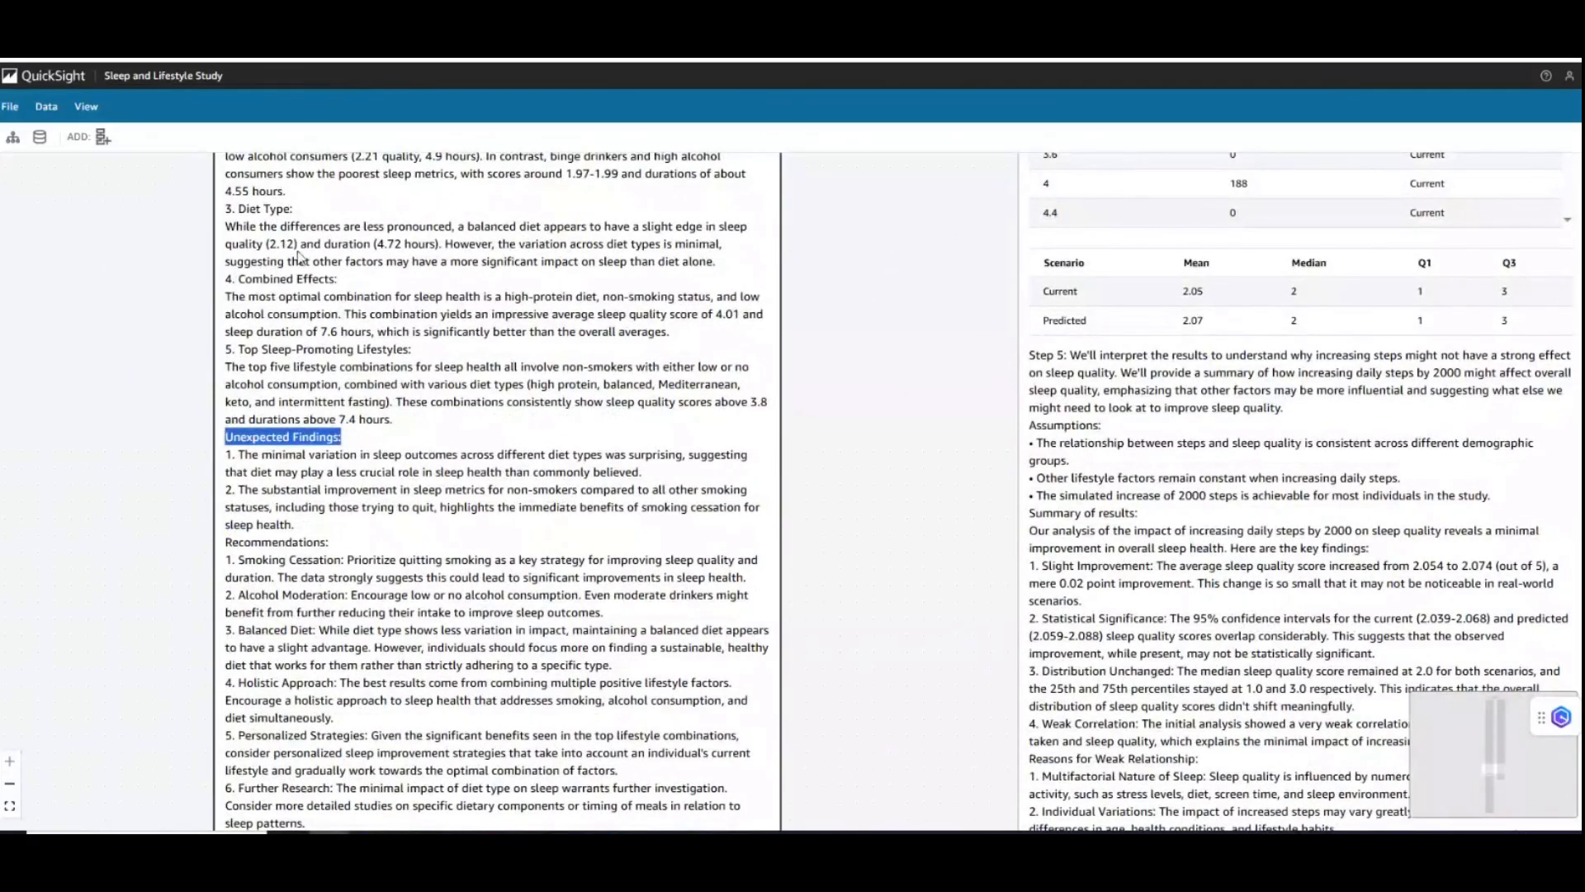
- Highlight the unexpected finding on minimal sleep variation across diet types and read the finding on smoking cessation
click(285, 469)
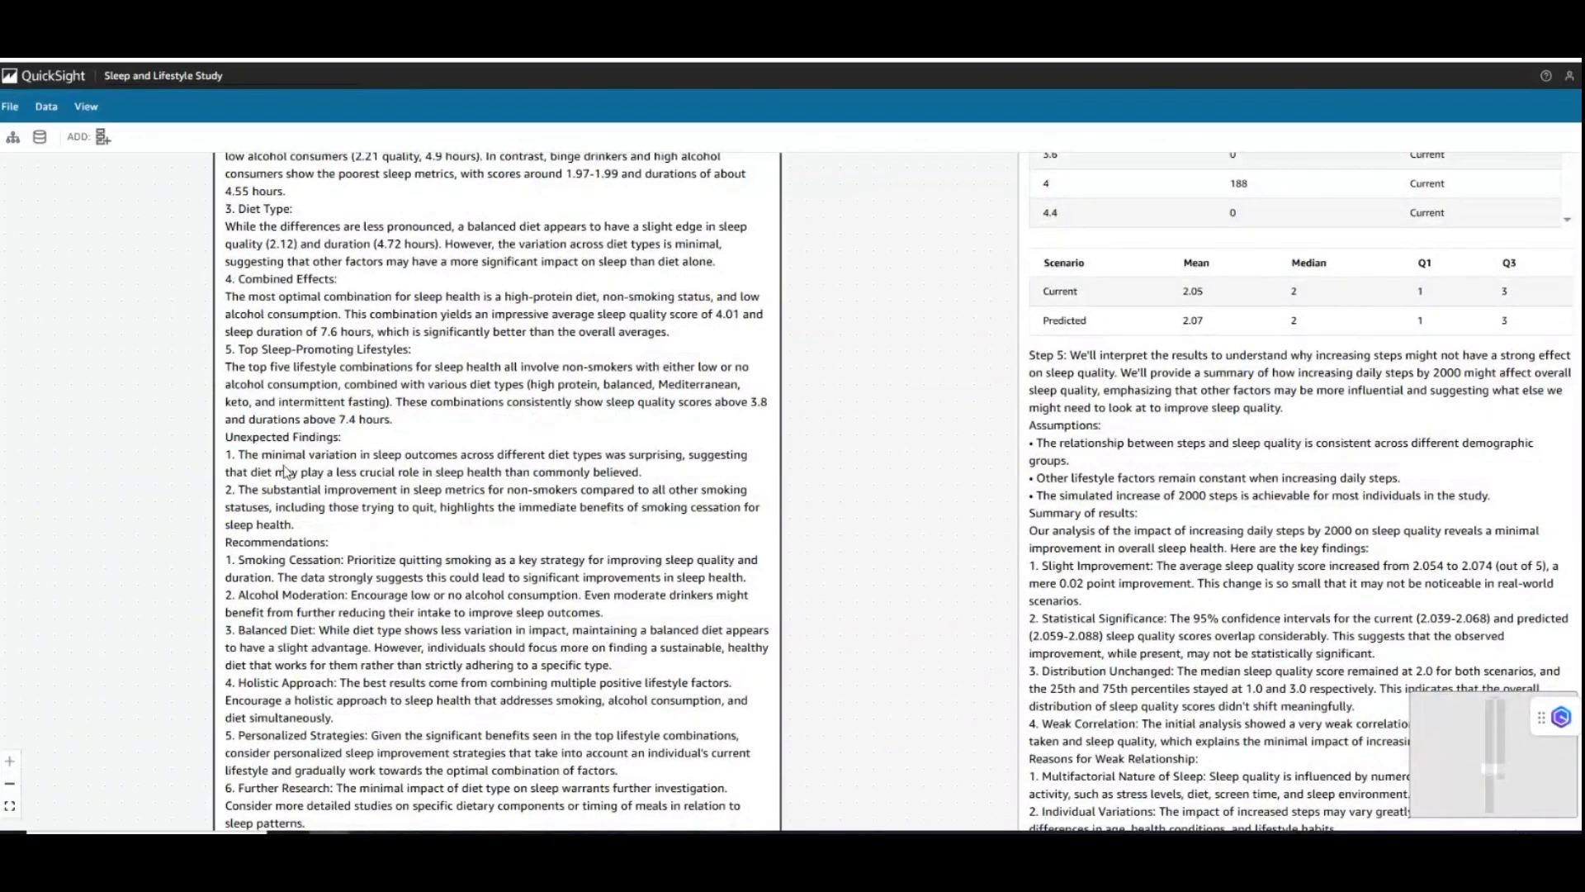
drag(264, 454, 482, 477)
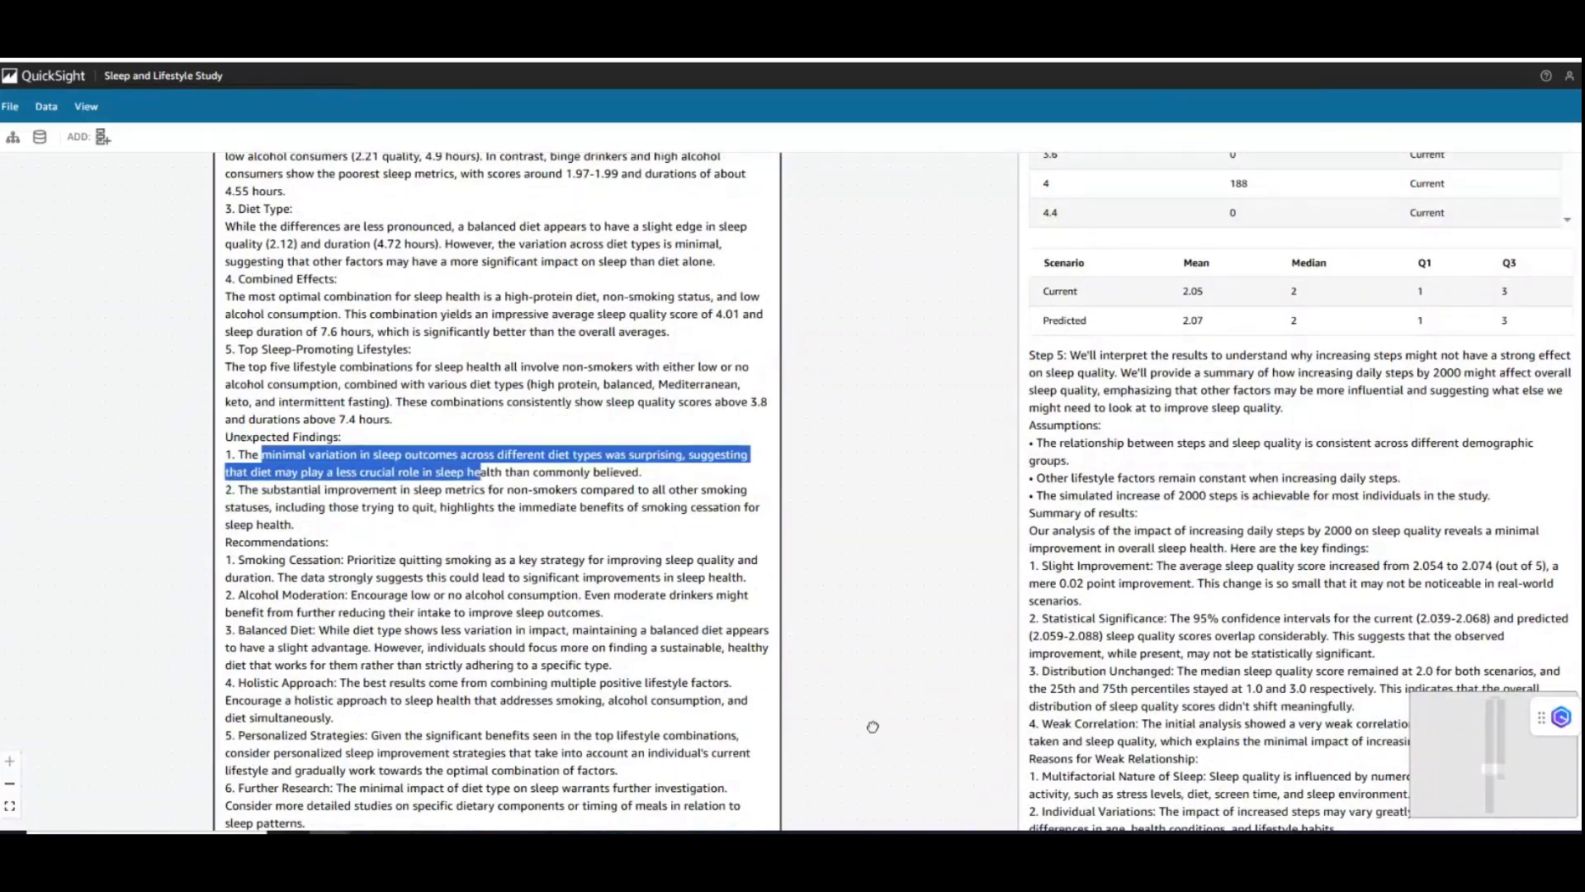
scroll(873, 725, down, 3)
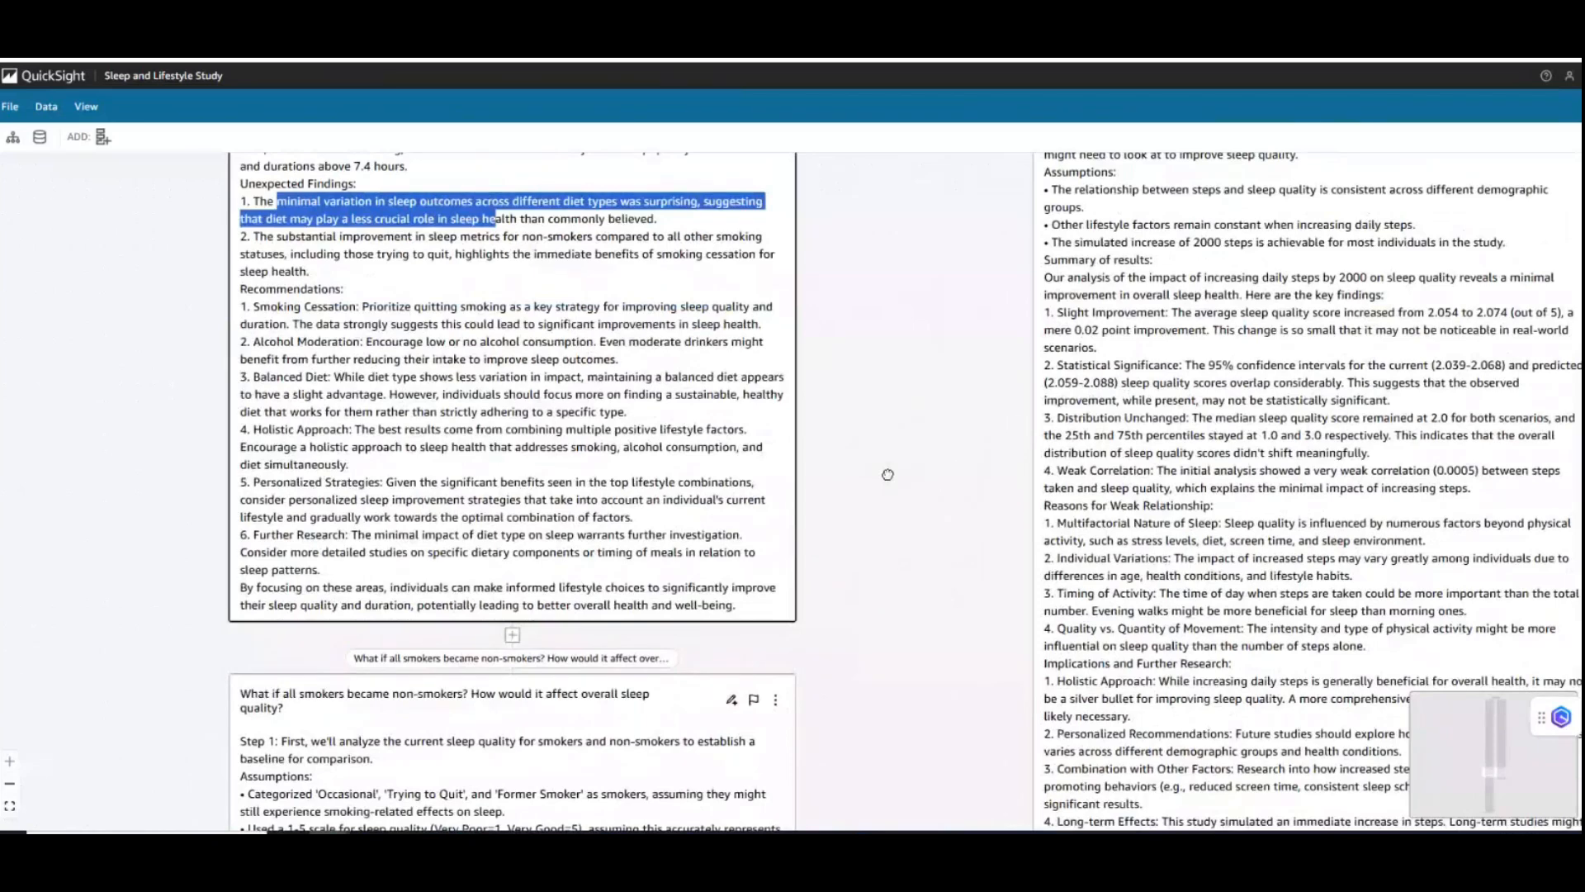
drag(887, 475, 887, 478)
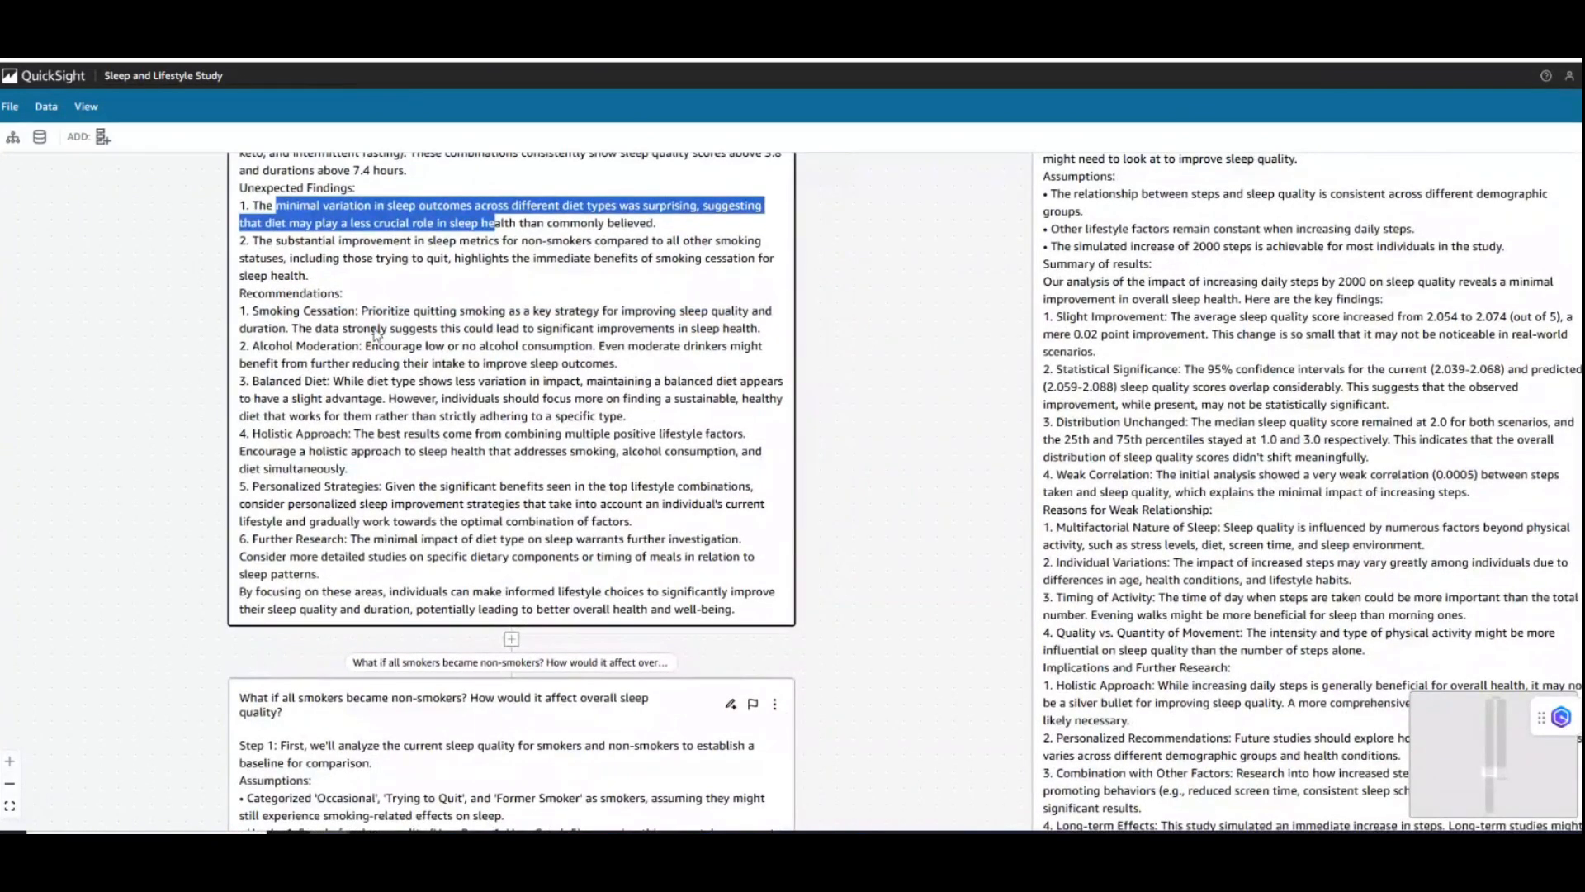
click(366, 262)
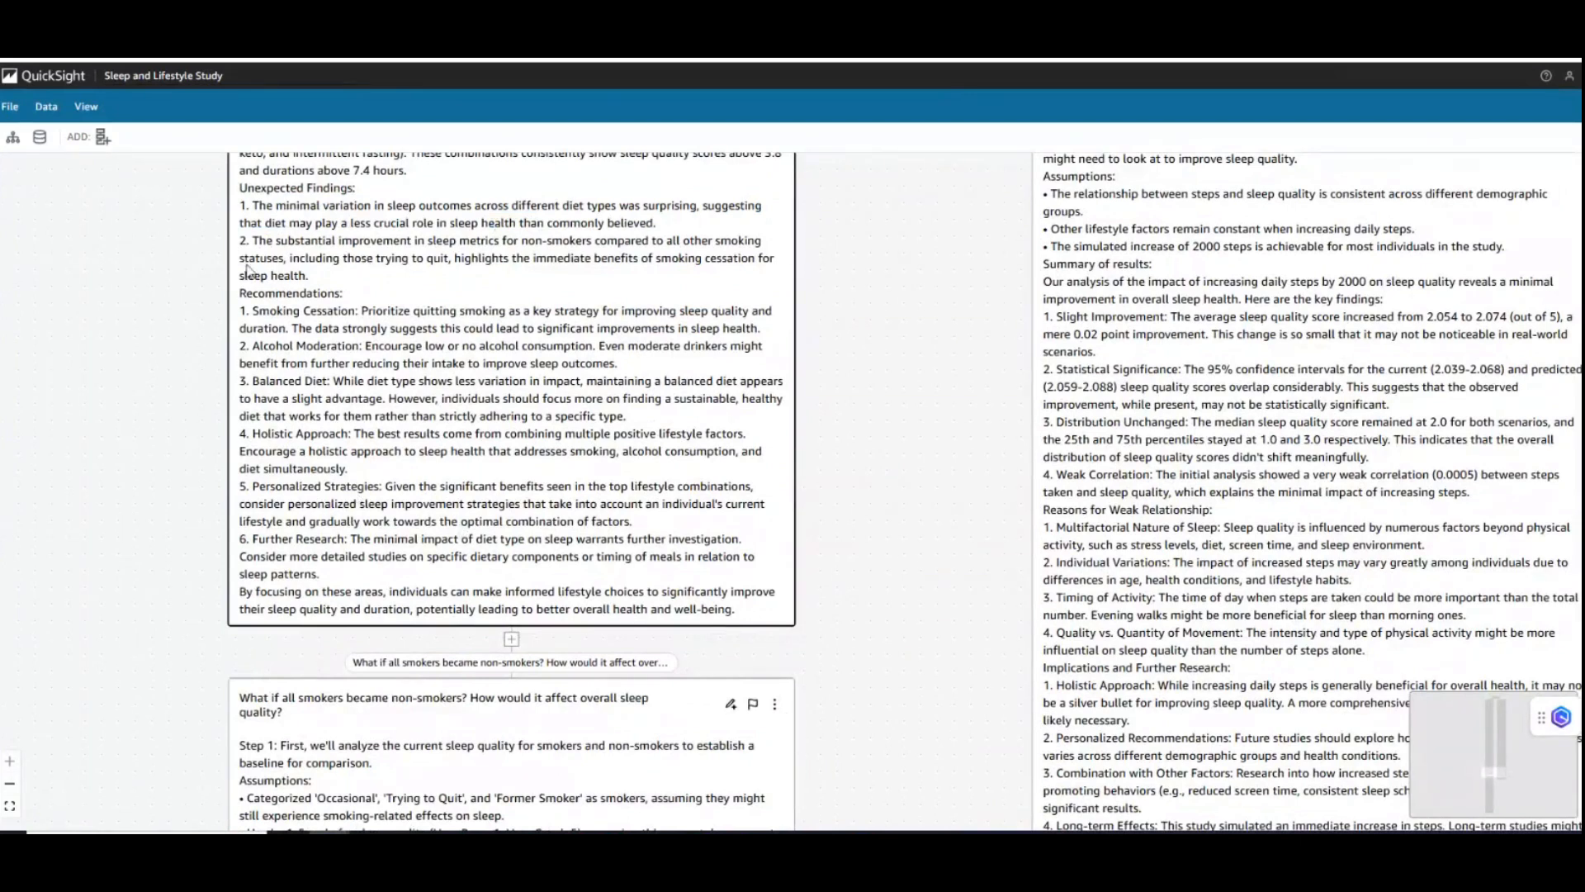
- Read the Step 3 Recommendations, highlighting the Smoking Cessation and Balanced Diet items and the section heading, and compare them with the key insights
drag(236, 286, 356, 314)
click(306, 339)
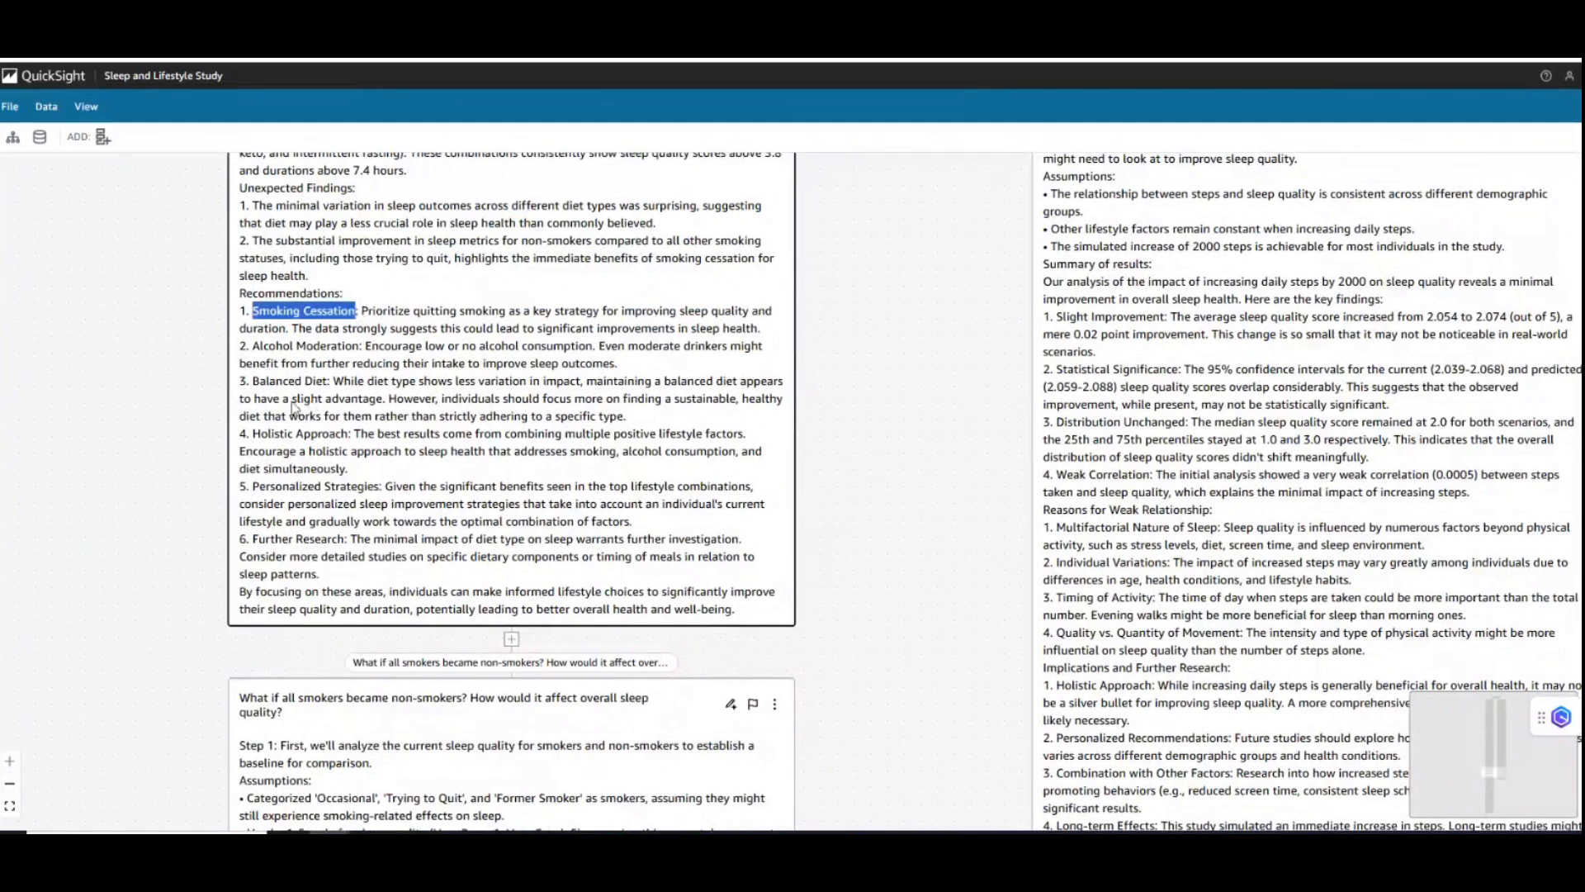
drag(264, 349, 316, 390)
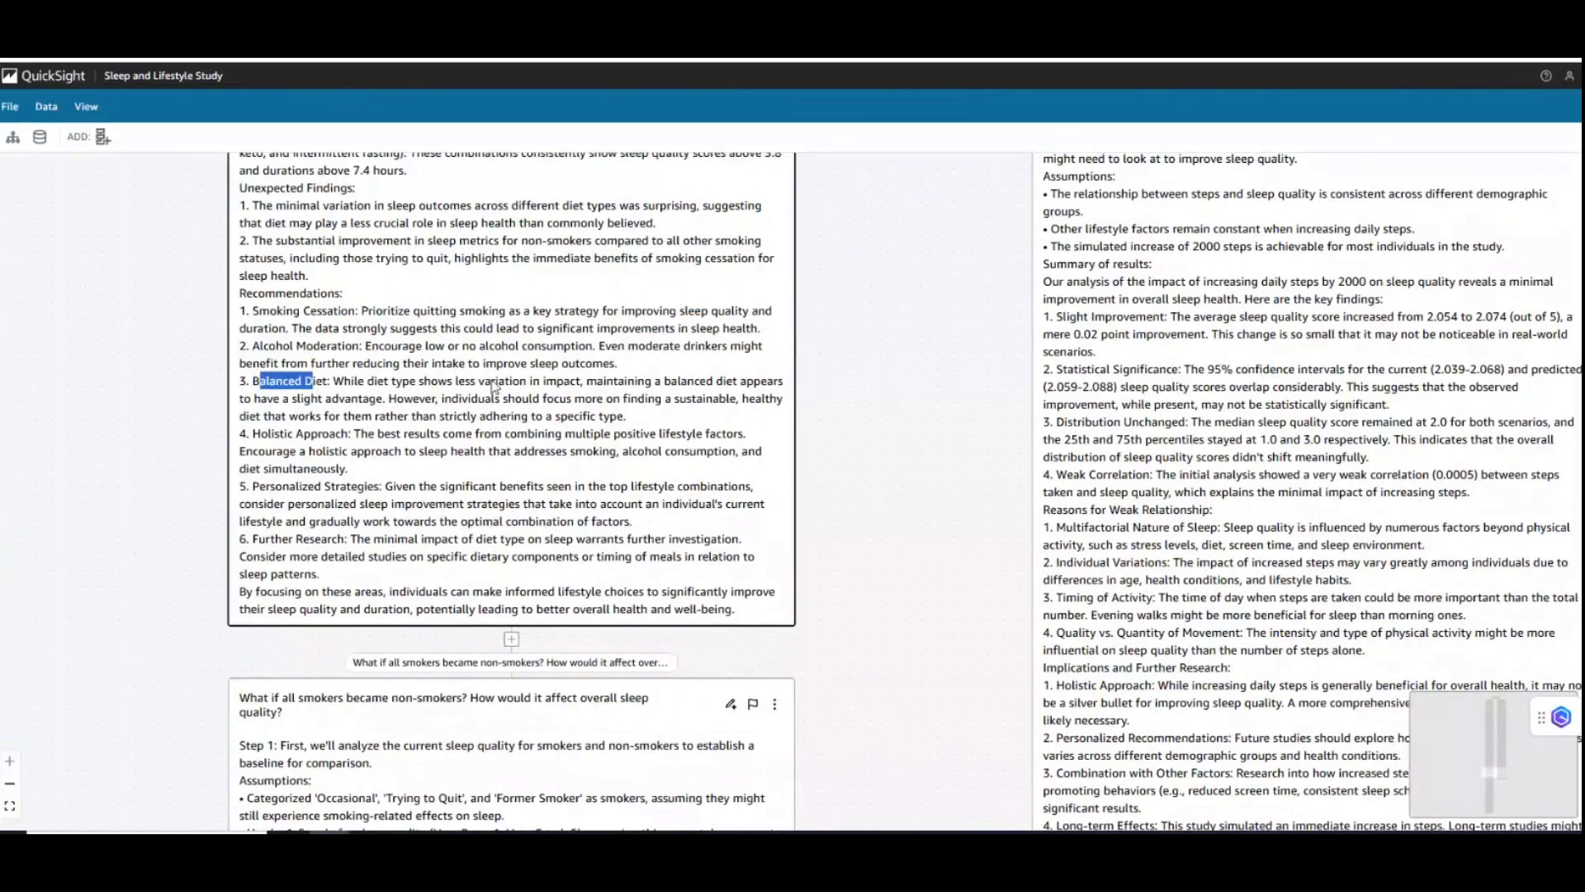
triple_click(320, 295)
scroll(813, 400, up, 2)
scroll(813, 399, up, 5)
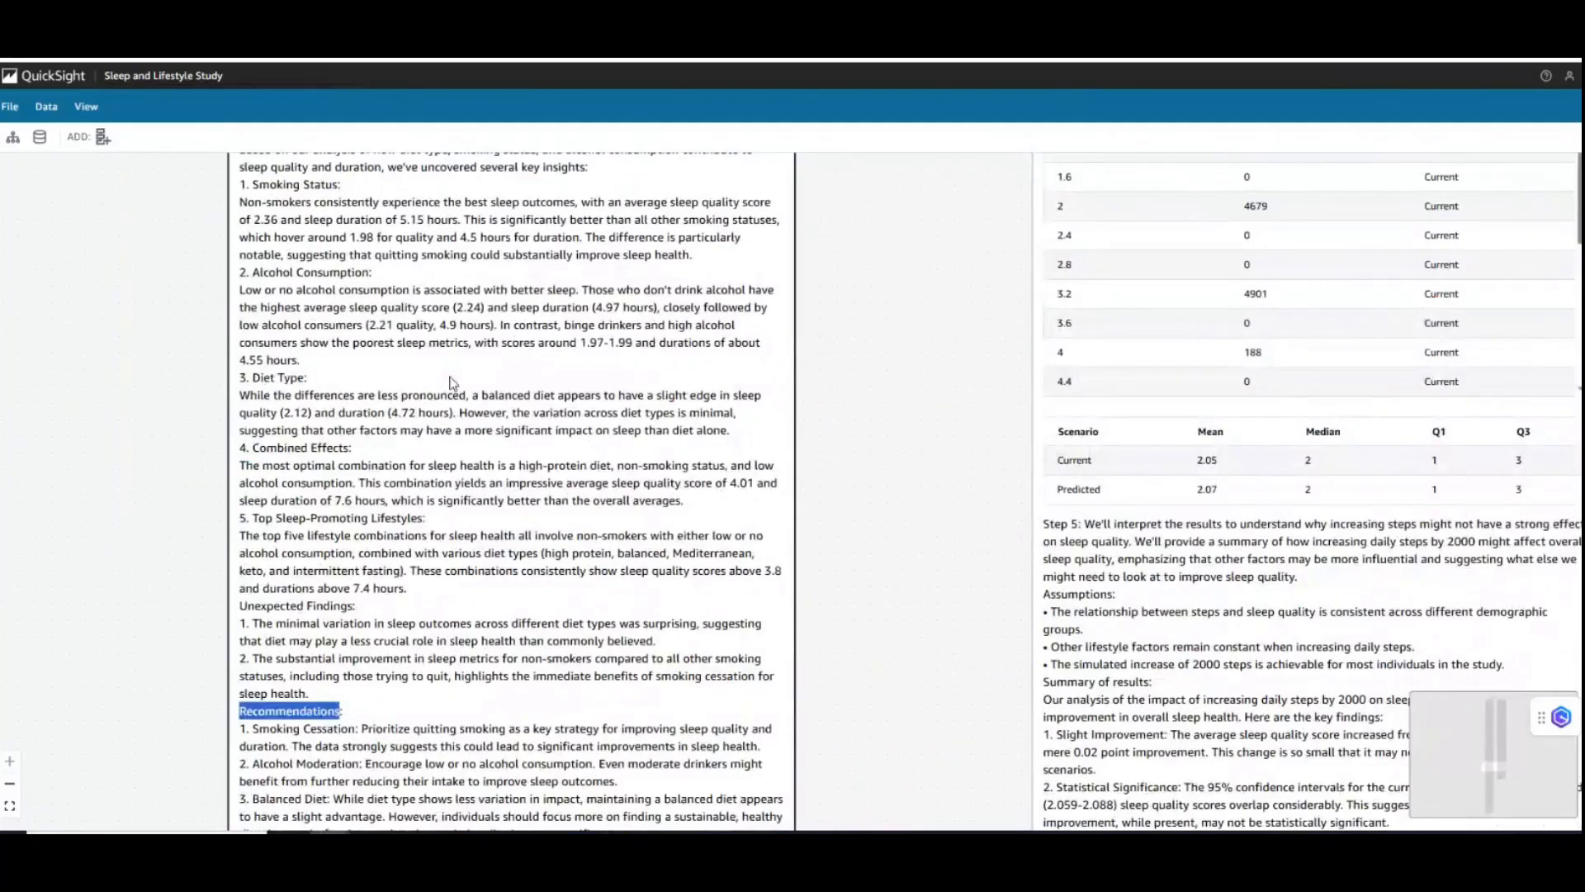
scroll(896, 641, down, 7)
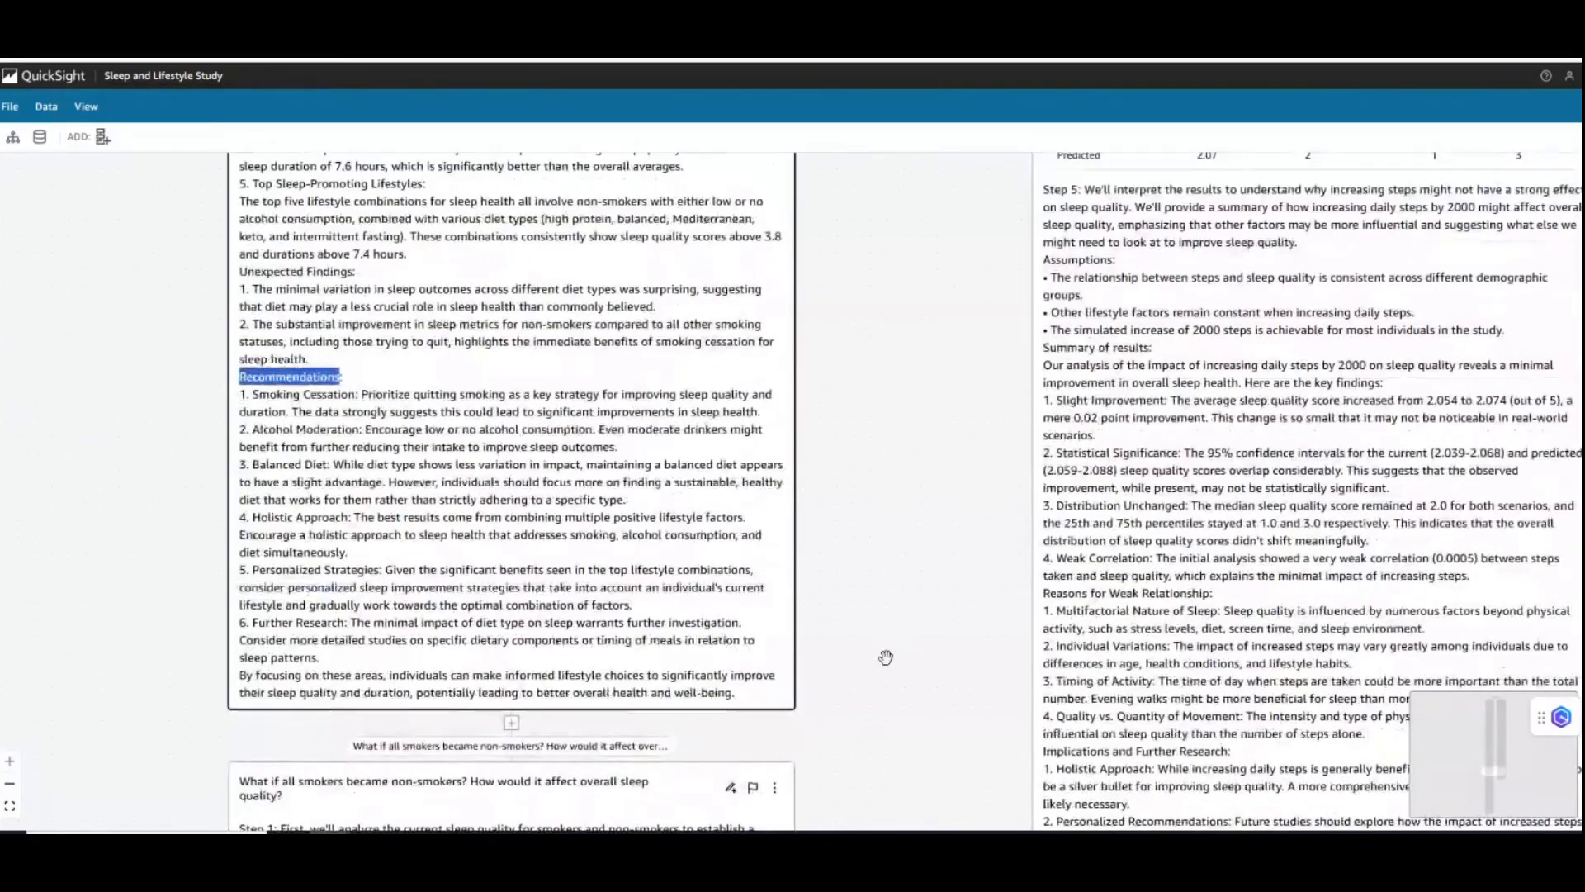
scroll(886, 657, down, 4)
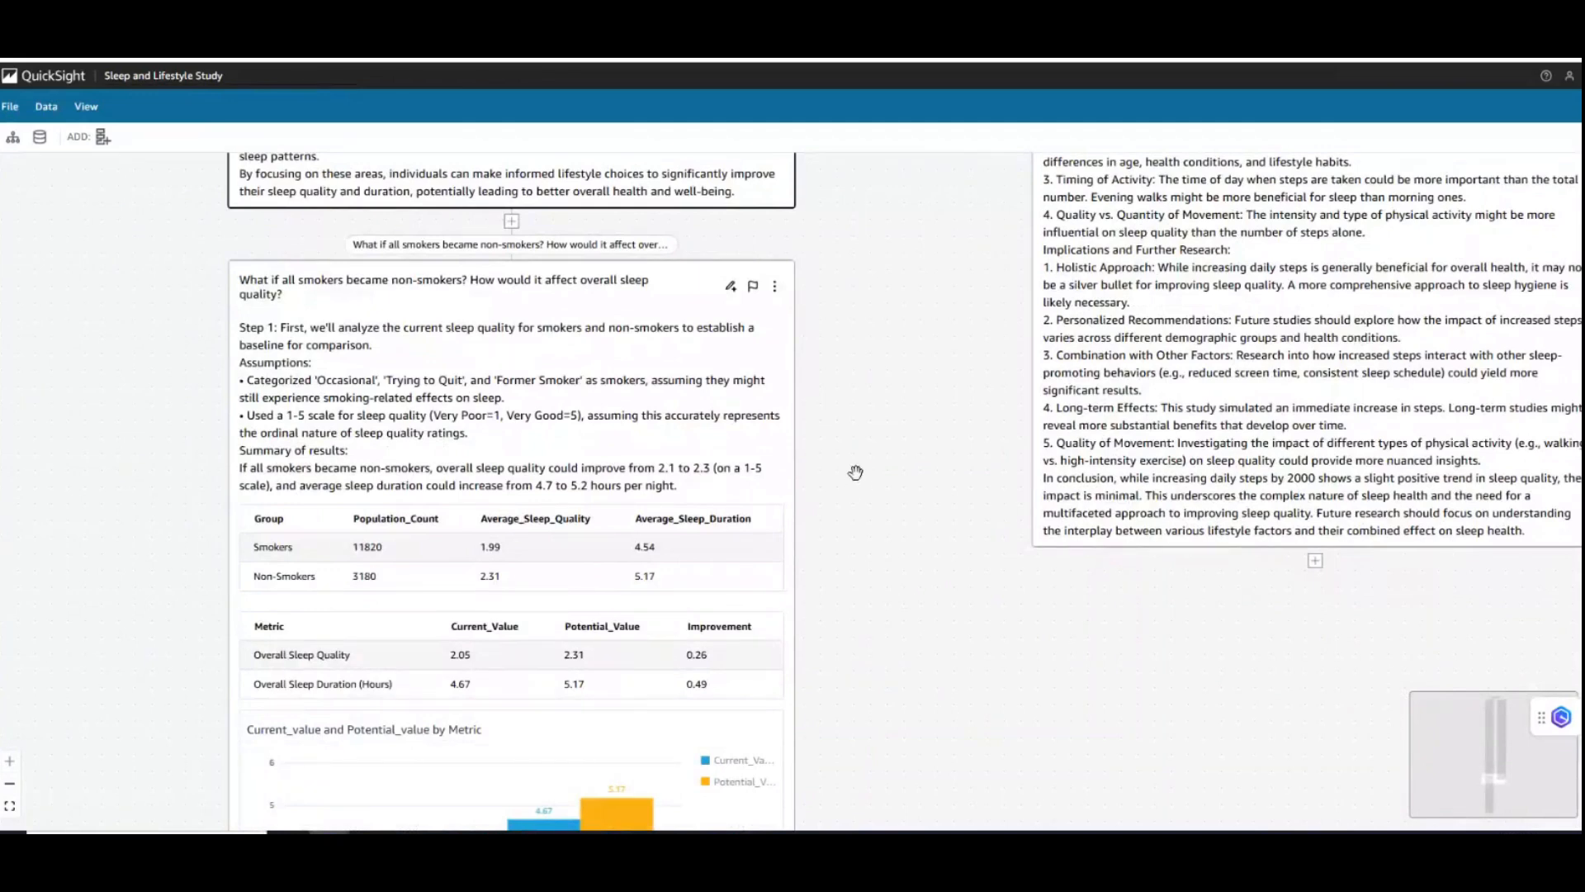
drag(855, 279, 843, 694)
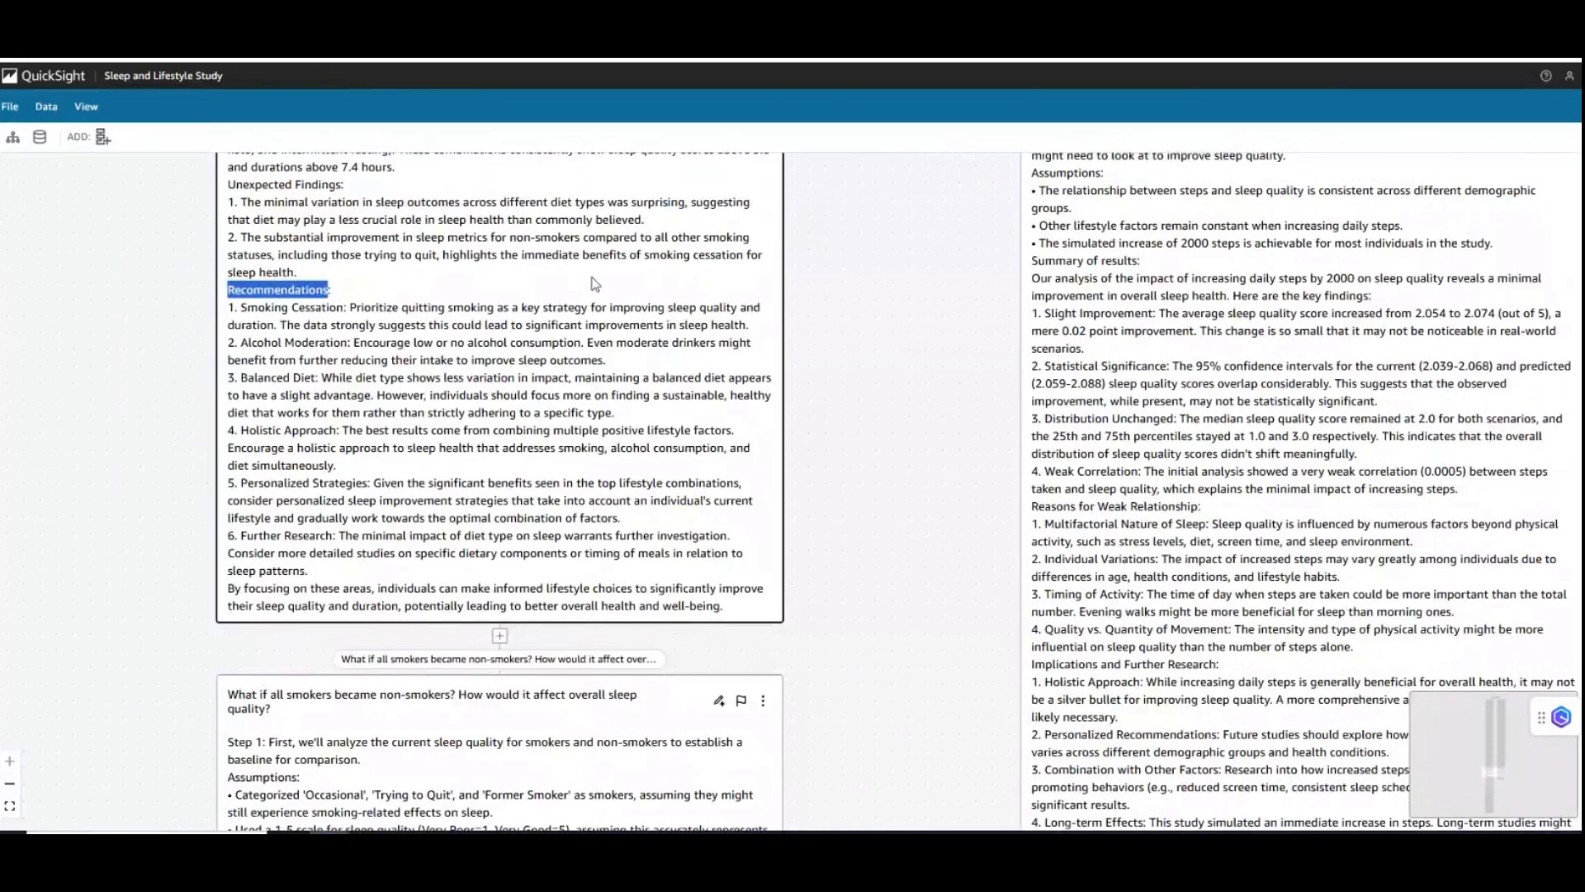
click(595, 284)
- Add a new prompt block below the end of the thread about all smokers becoming non-smokers
scroll(664, 594, down, 4)
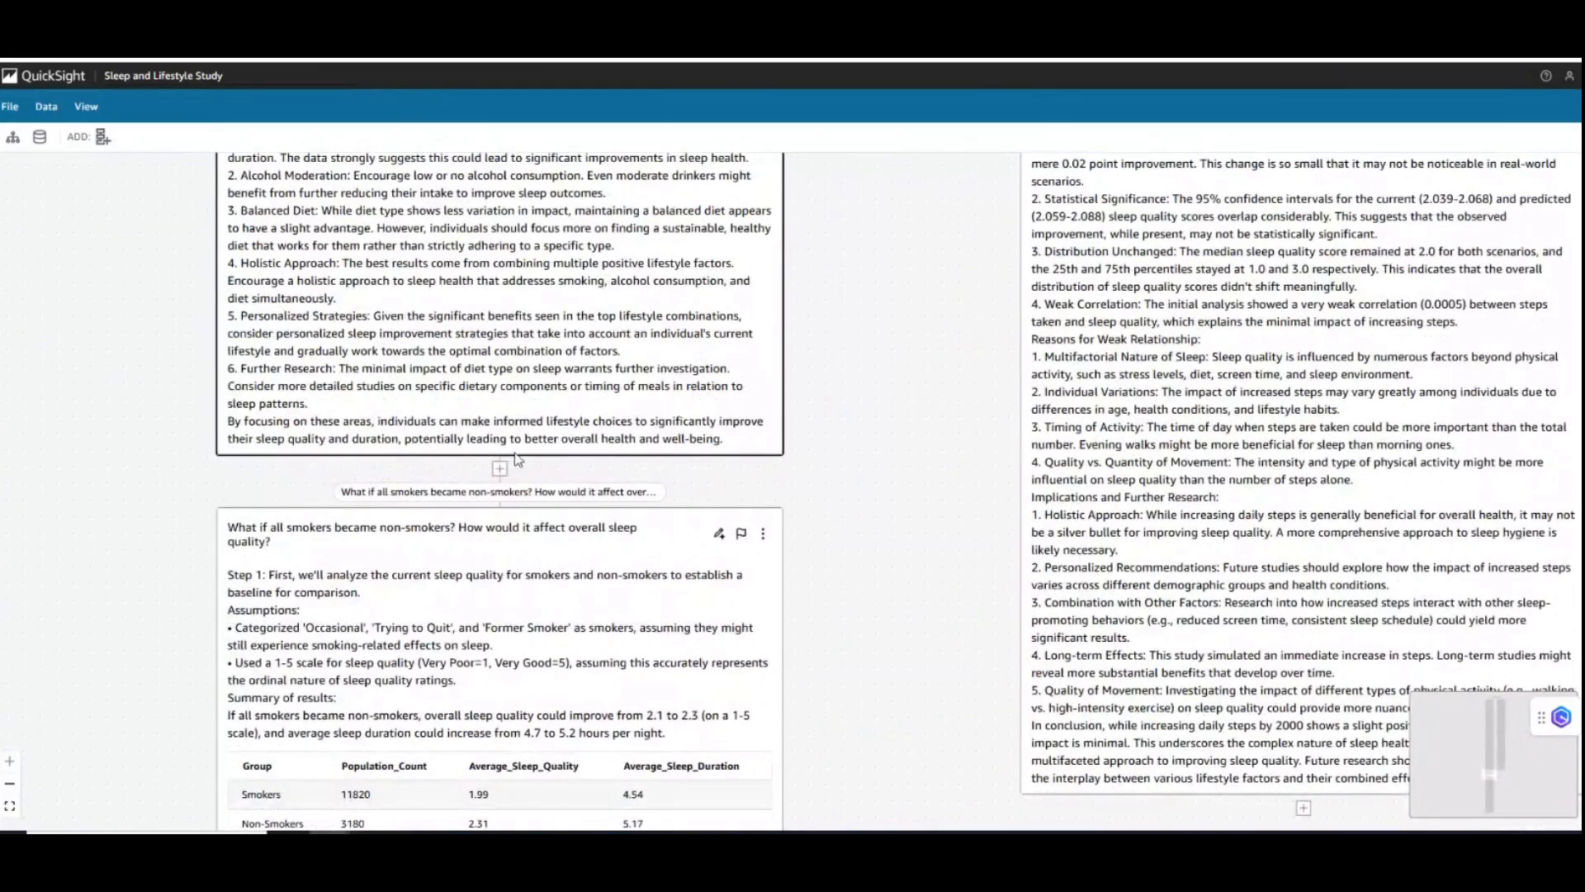
scroll(825, 661, down, 4)
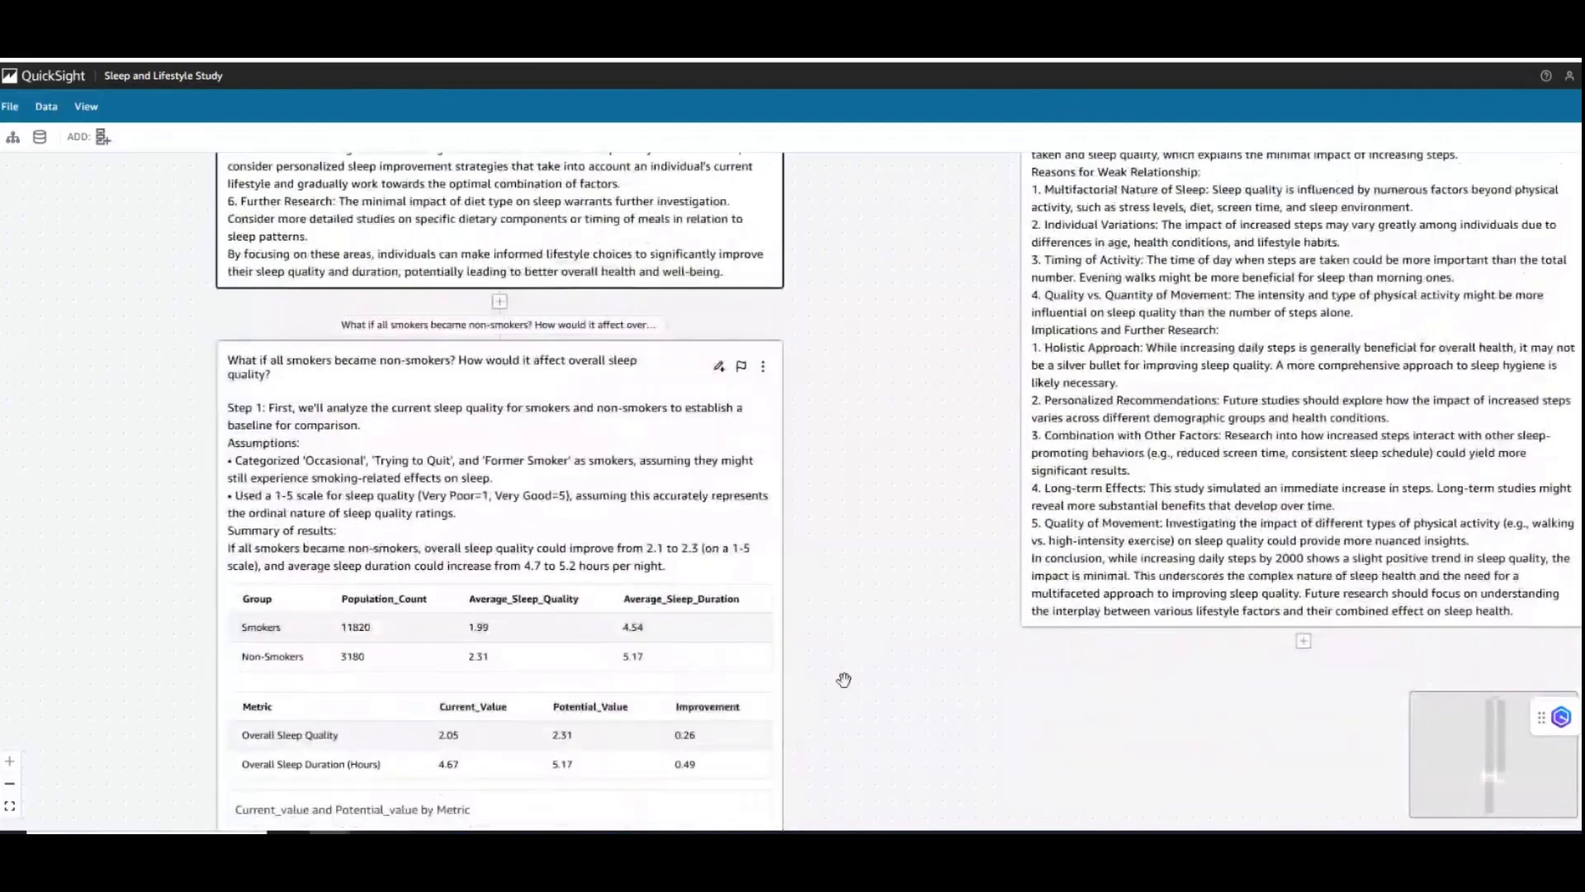
scroll(843, 727, down, 15)
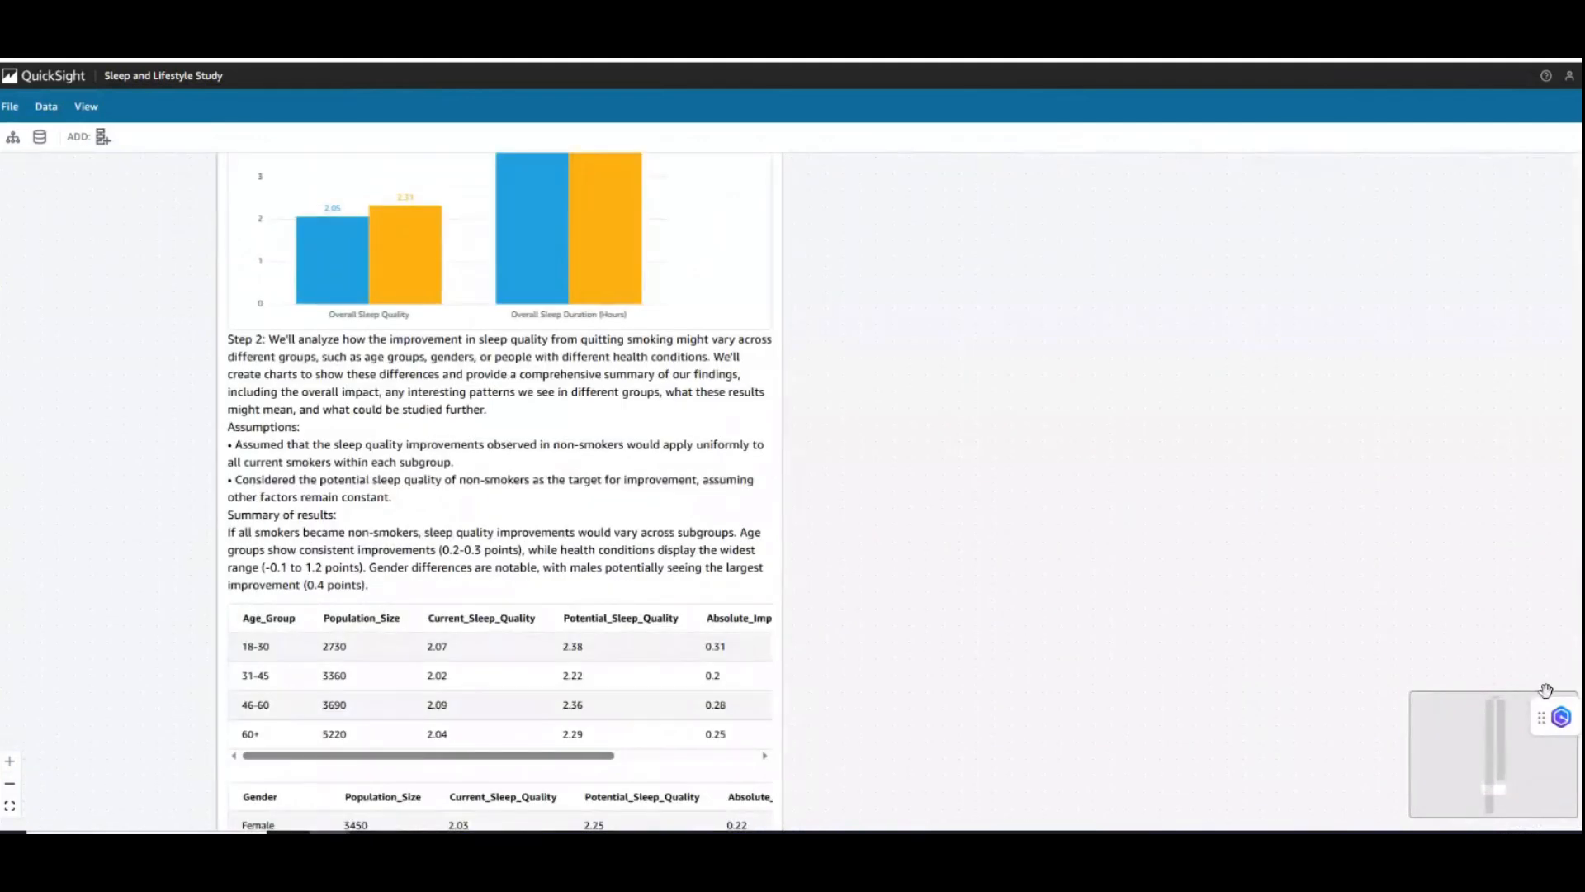
scroll(675, 596, down, 20)
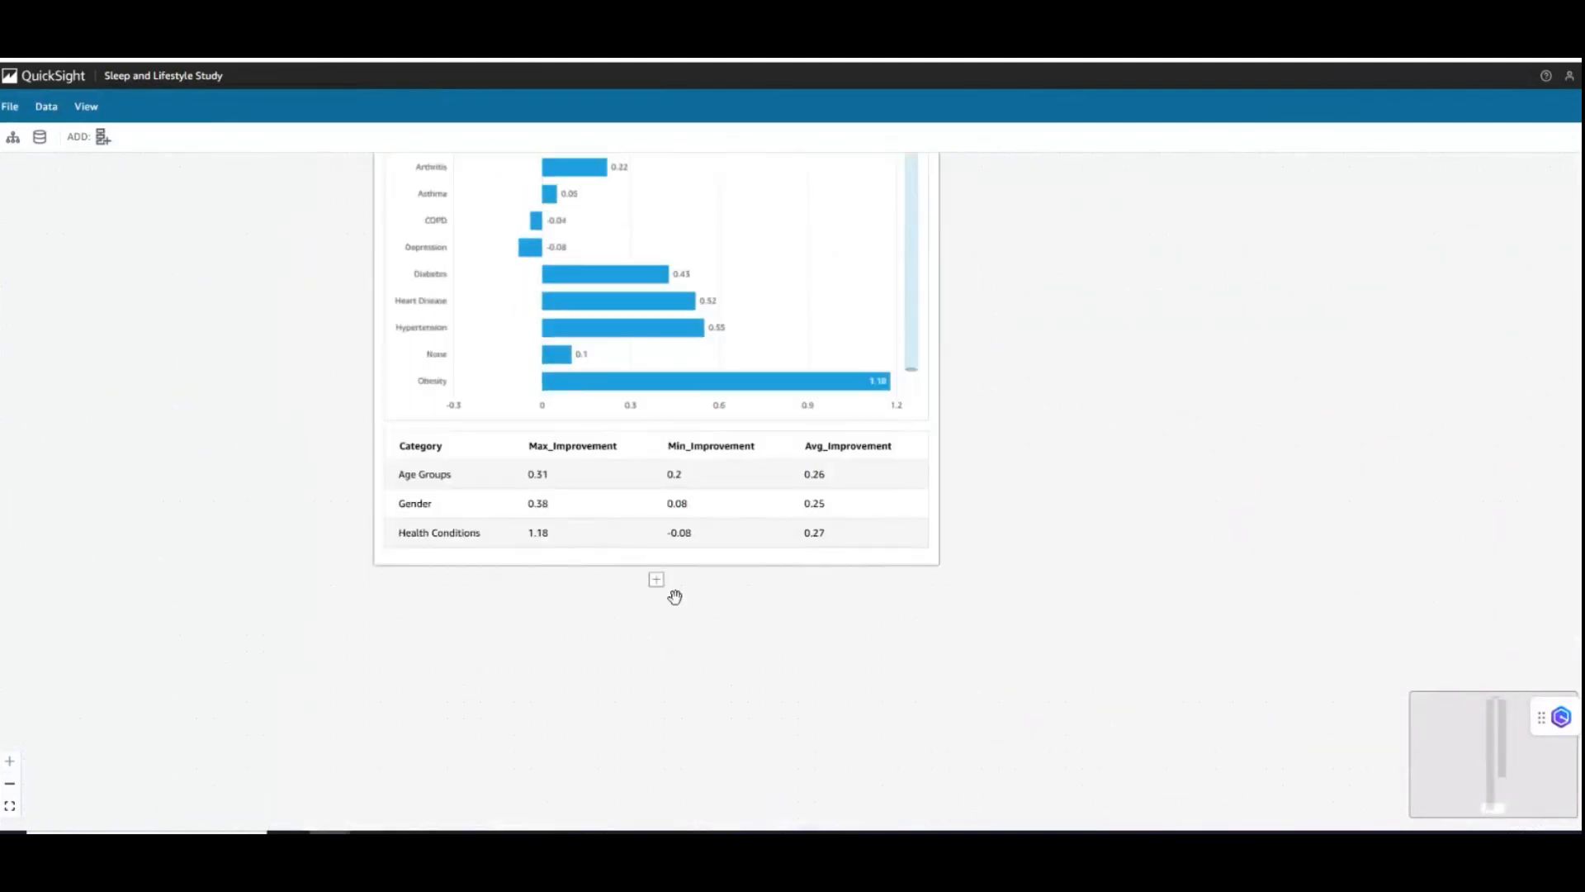
click(656, 580)
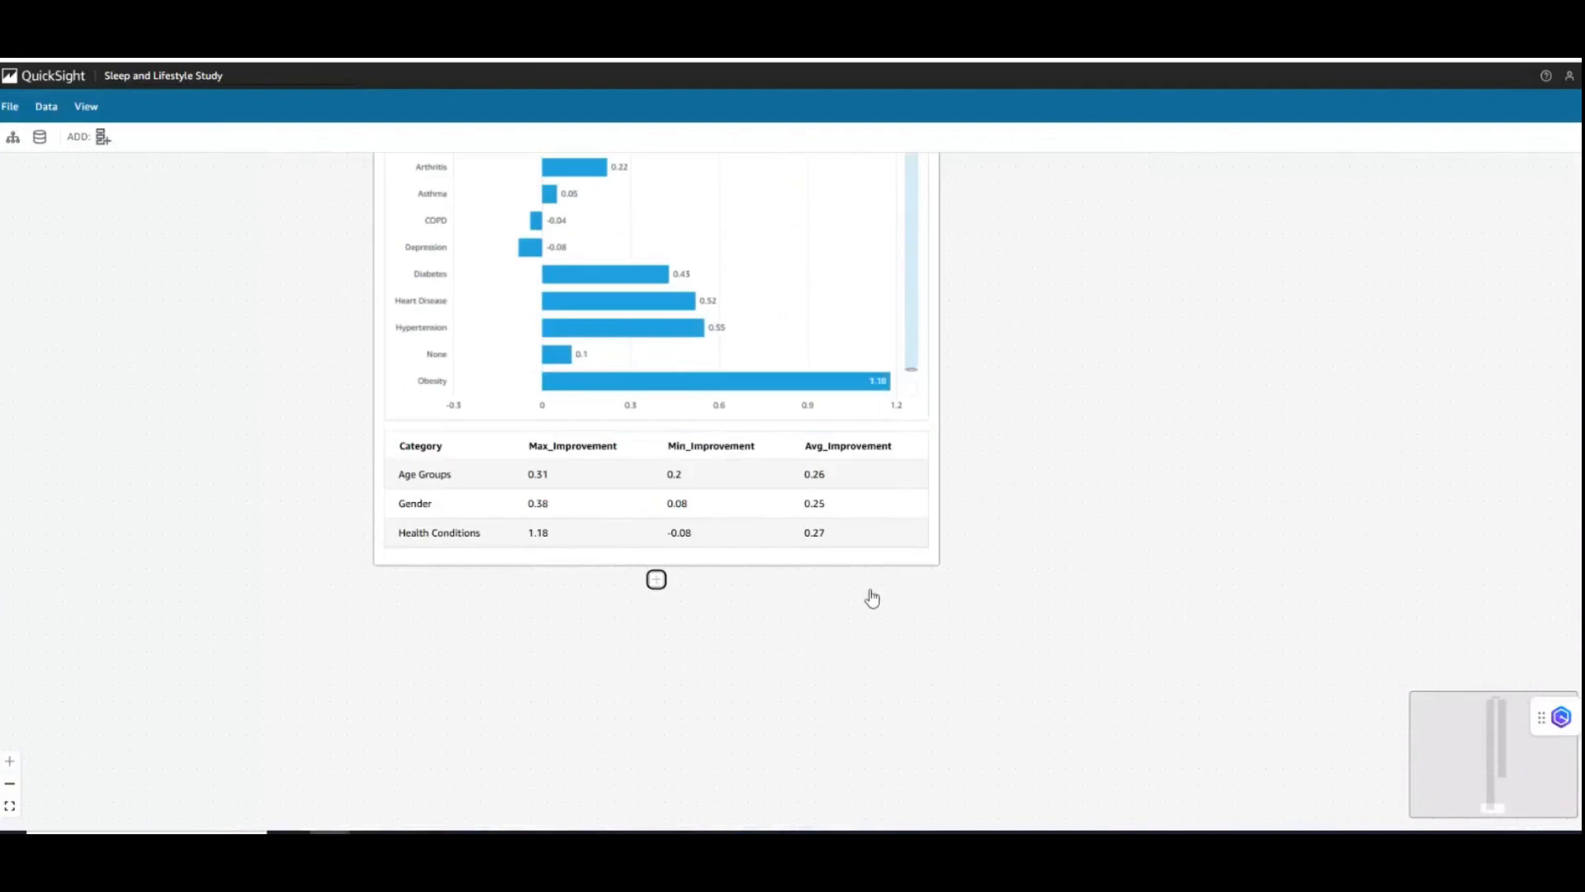